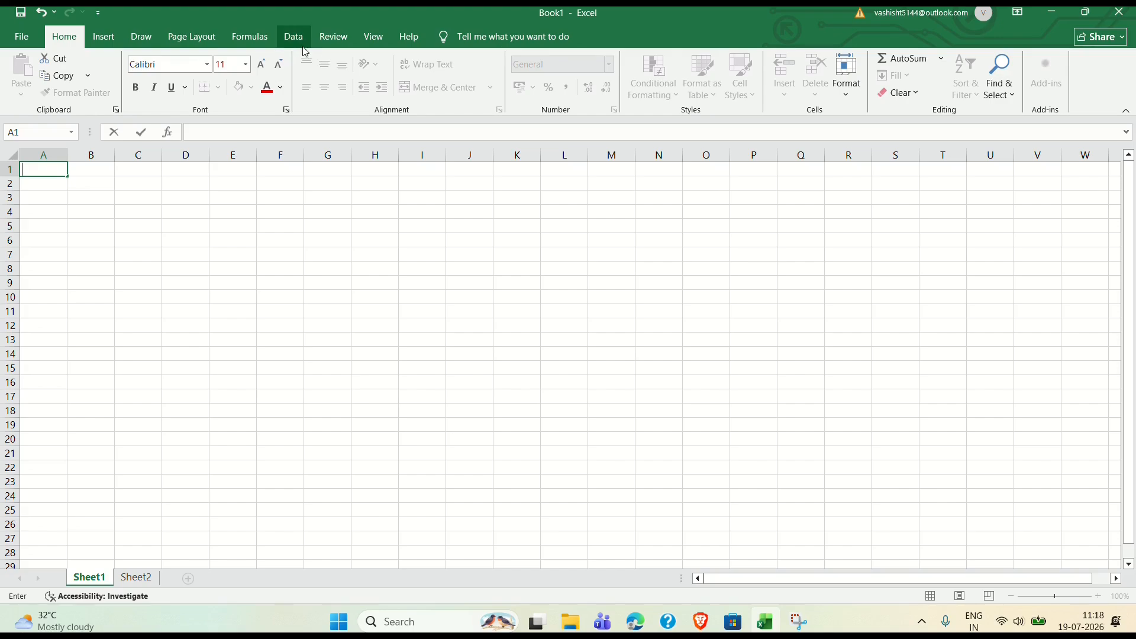
Enter 12 in cell A1 of Sheet1 and look at the available font colors without applying one
{"action": "left_click", "coordinate": [113, 39]}
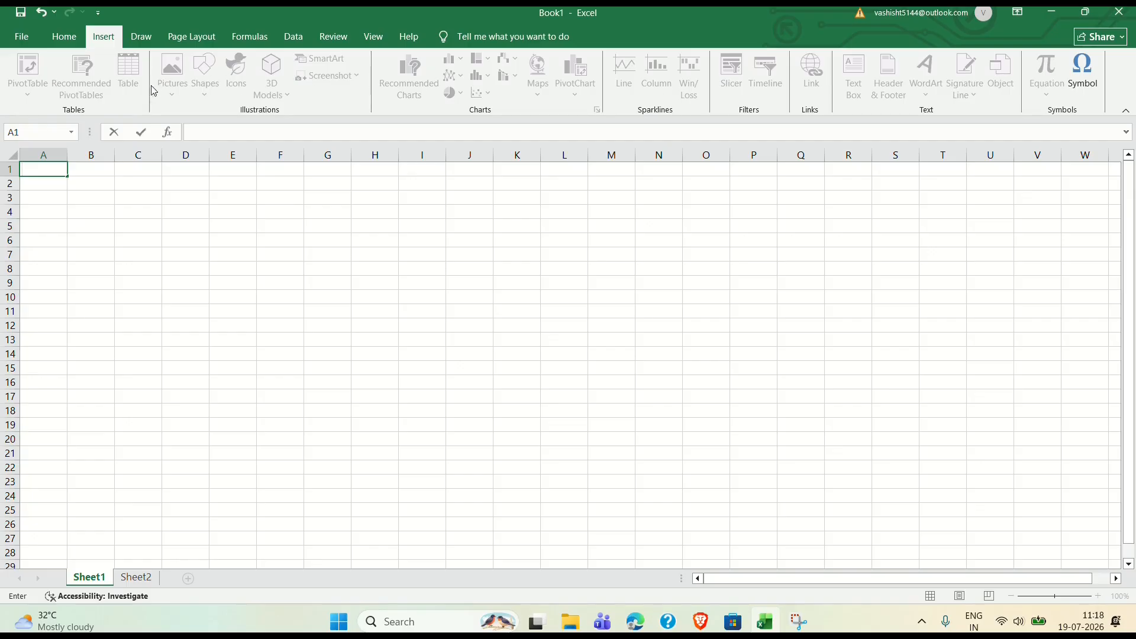
{"action": "type", "text": "12"}
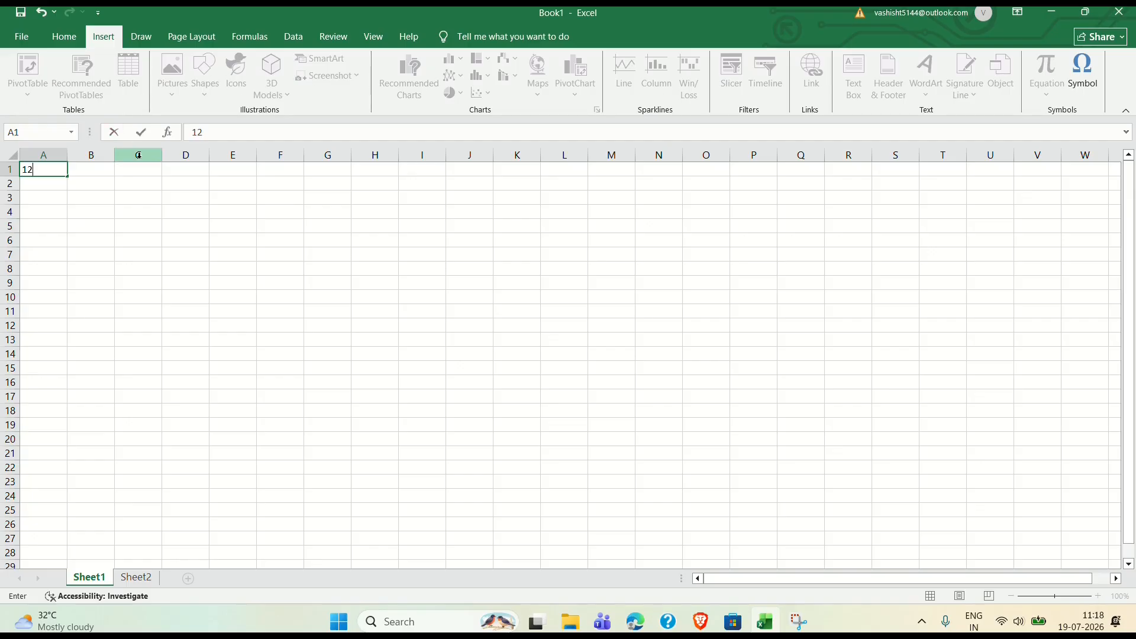
{"action": "left_click", "coordinate": [61, 42]}
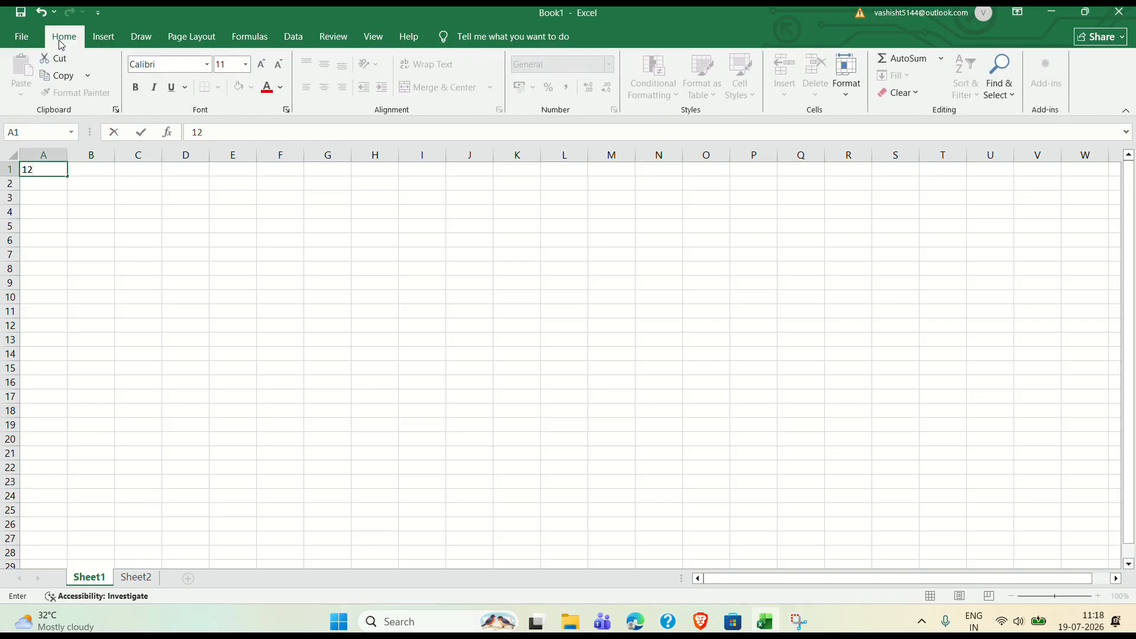
{"action": "left_click", "coordinate": [281, 89]}
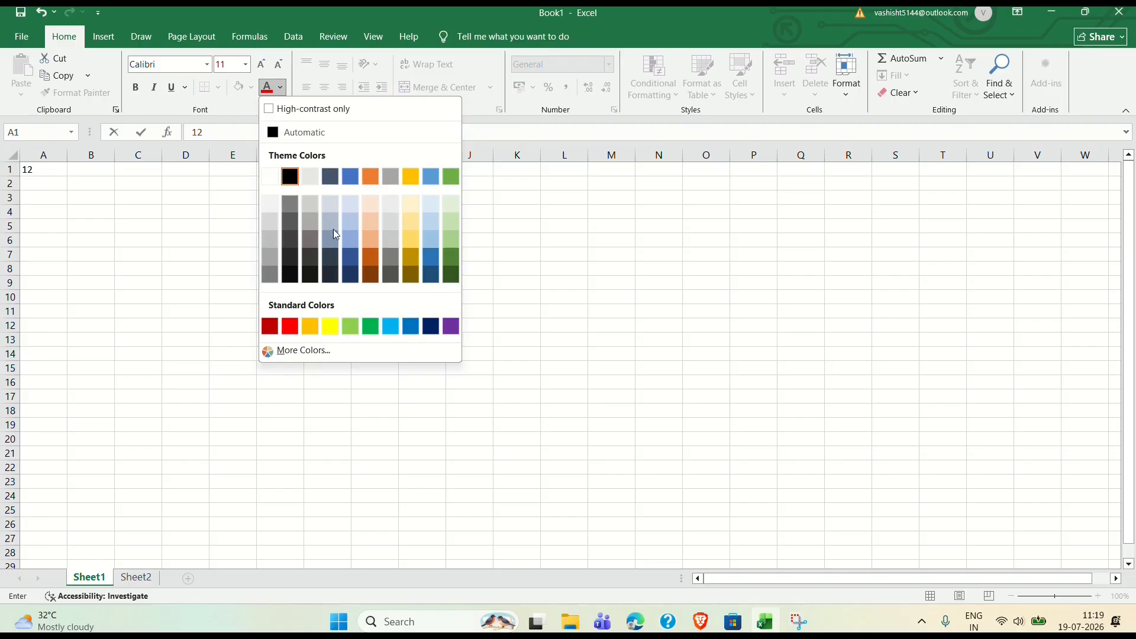
{"action": "left_click", "coordinate": [198, 195]}
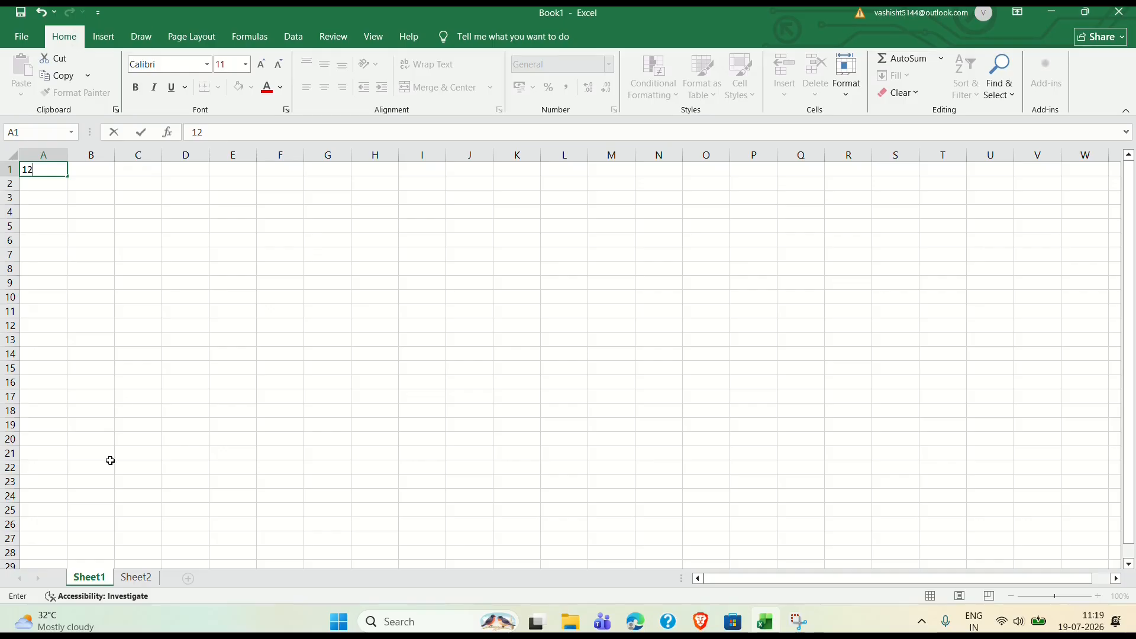
Add a new worksheet after Sheet2 and set its zoom to about 96%
{"action": "left_click", "coordinate": [142, 583]}
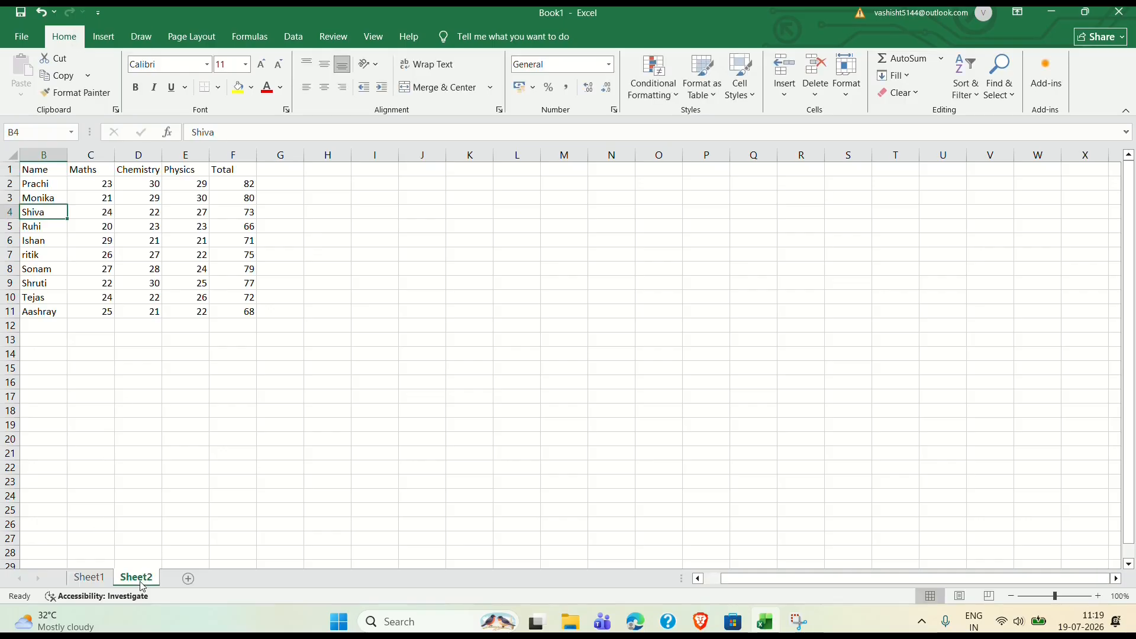
{"action": "left_click", "coordinate": [188, 579]}
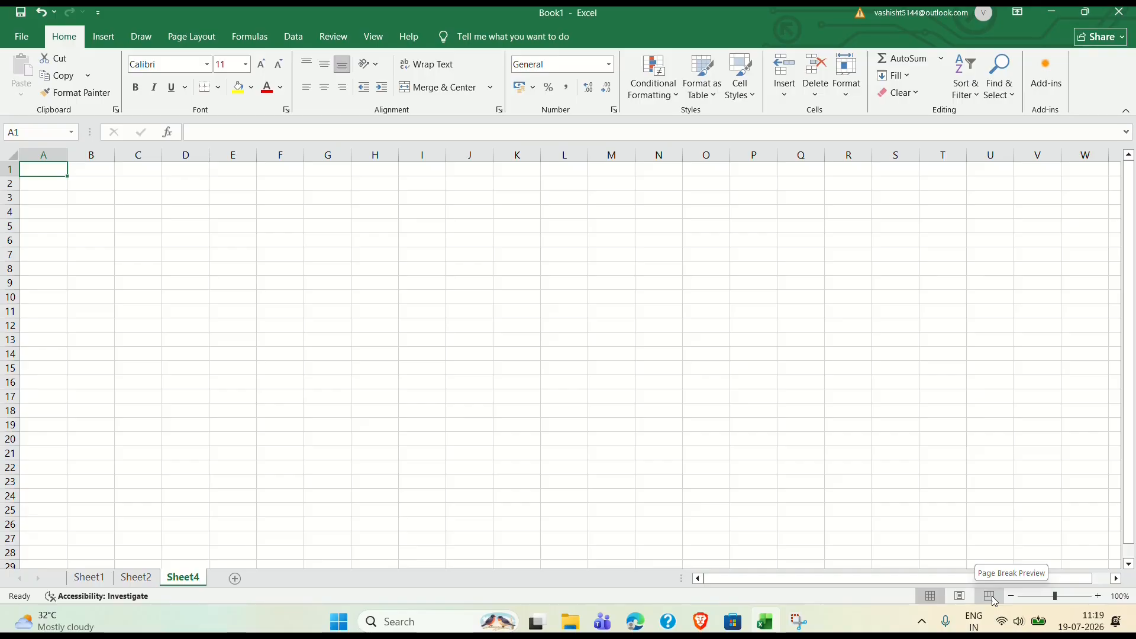
{"action": "left_click", "coordinate": [1069, 596]}
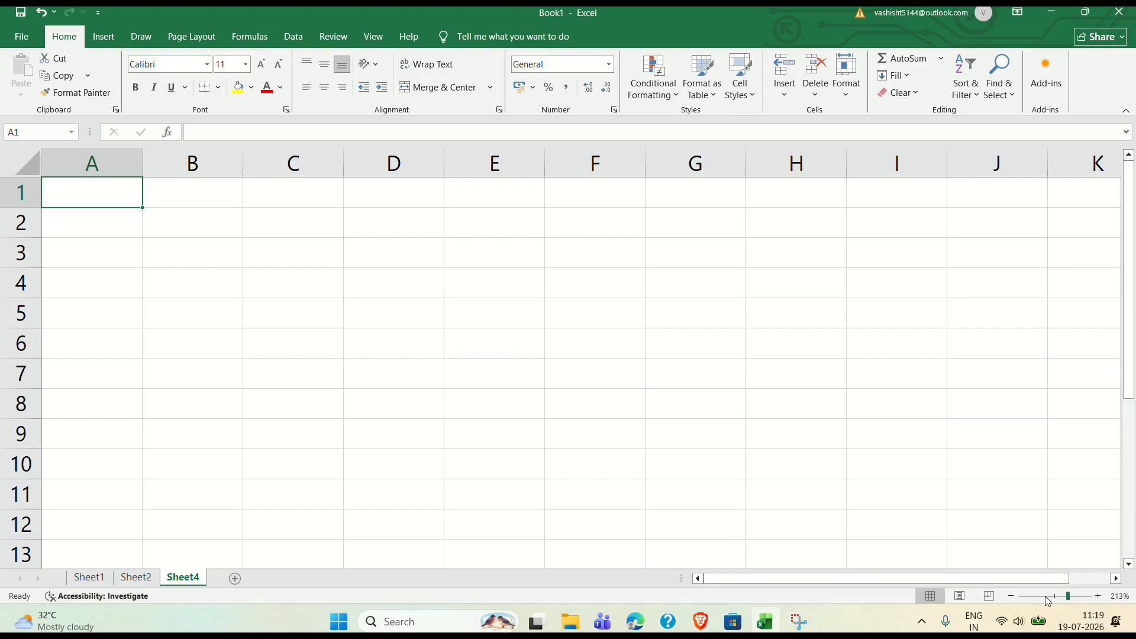
{"action": "left_click", "coordinate": [1047, 597]}
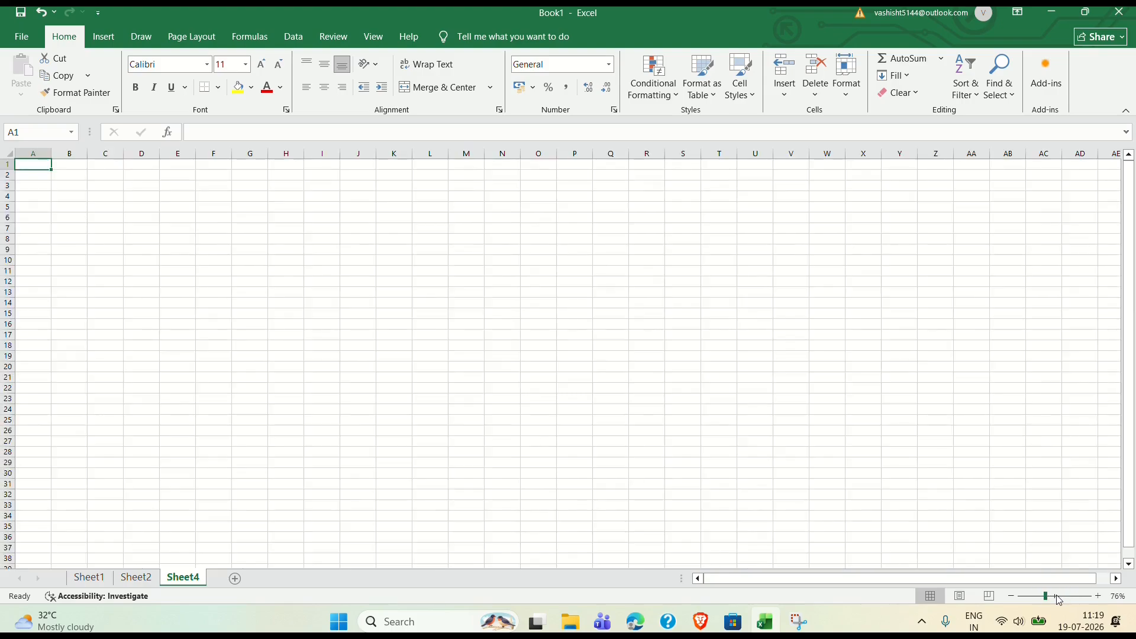
{"action": "left_click", "coordinate": [1056, 597]}
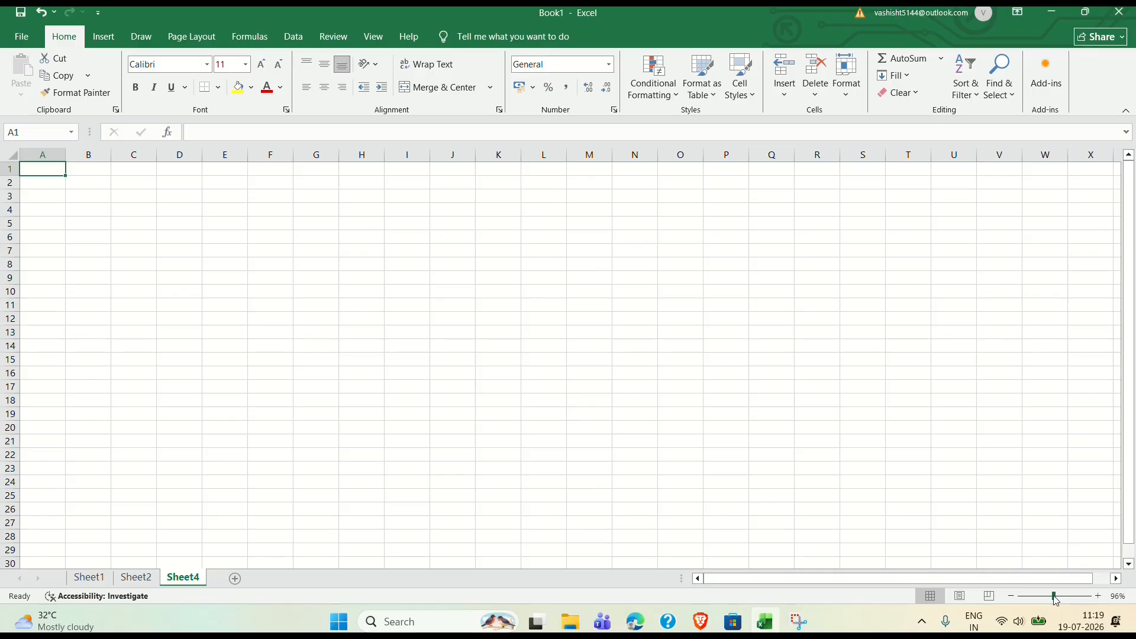
Look over the blank worksheet's further columns and rows, and return to its first cell
{"action": "left_click", "coordinate": [1117, 579]}
{"action": "left_click", "coordinate": [1117, 580]}
{"action": "left_click", "coordinate": [1117, 579]}
{"action": "left_click", "coordinate": [1117, 580]}
{"action": "left_click", "coordinate": [1117, 579]}
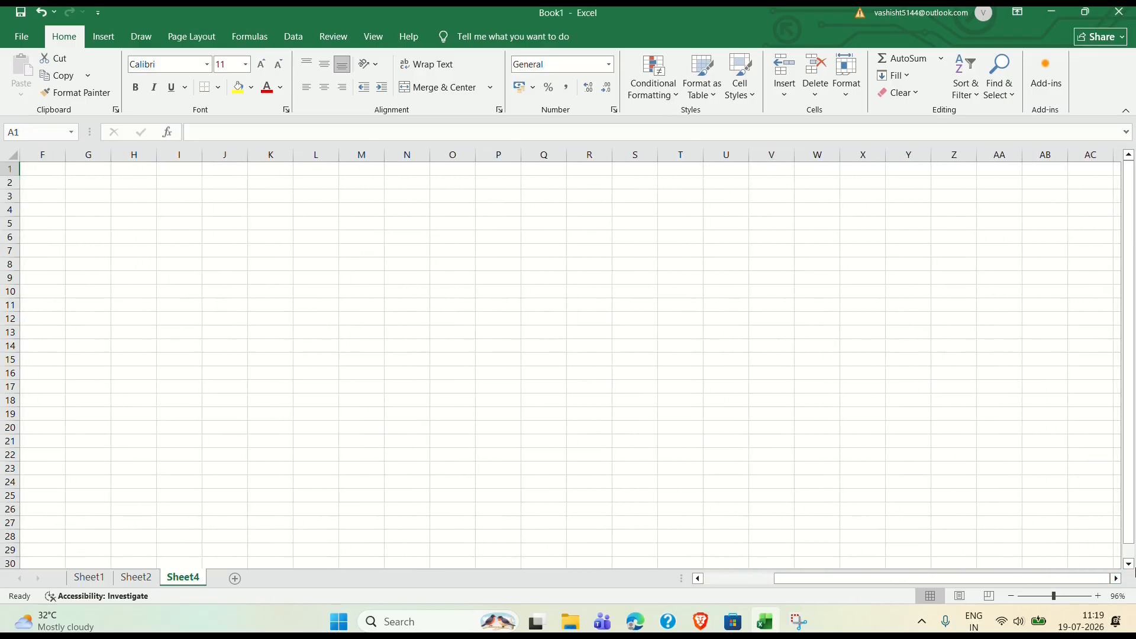
{"action": "left_click", "coordinate": [1128, 564]}
{"action": "left_click", "coordinate": [1128, 563]}
{"action": "left_click", "coordinate": [1129, 564]}
{"action": "left_click", "coordinate": [1128, 564]}
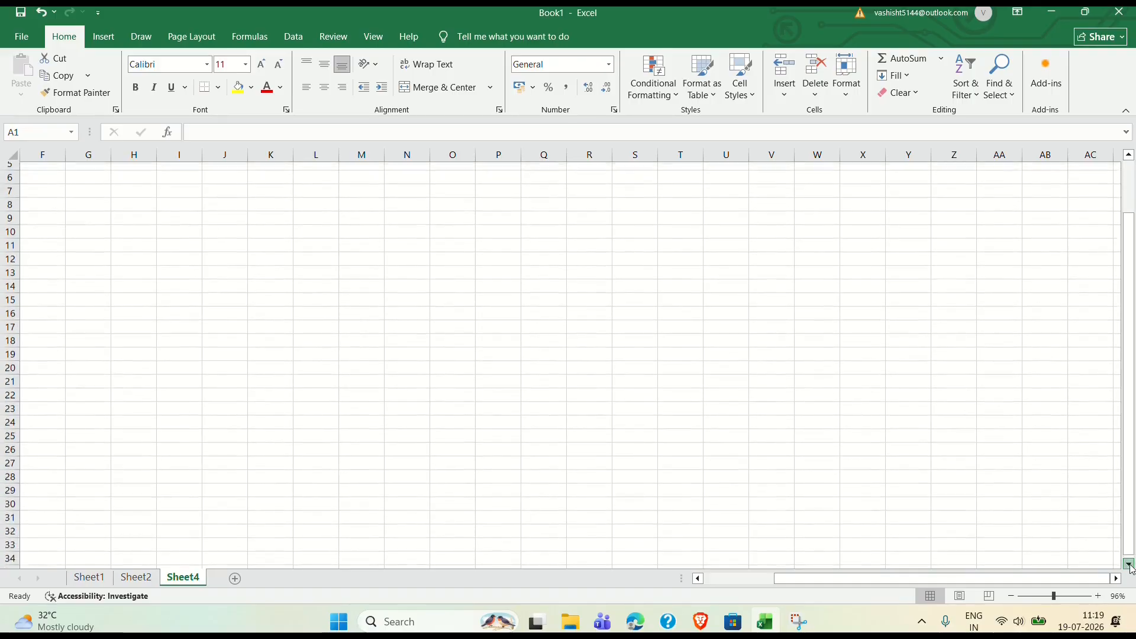
{"action": "left_click", "coordinate": [699, 579]}
{"action": "left_click", "coordinate": [699, 579]}
{"action": "left_click", "coordinate": [699, 579]}
{"action": "left_click", "coordinate": [698, 579]}
{"action": "left_click", "coordinate": [699, 579]}
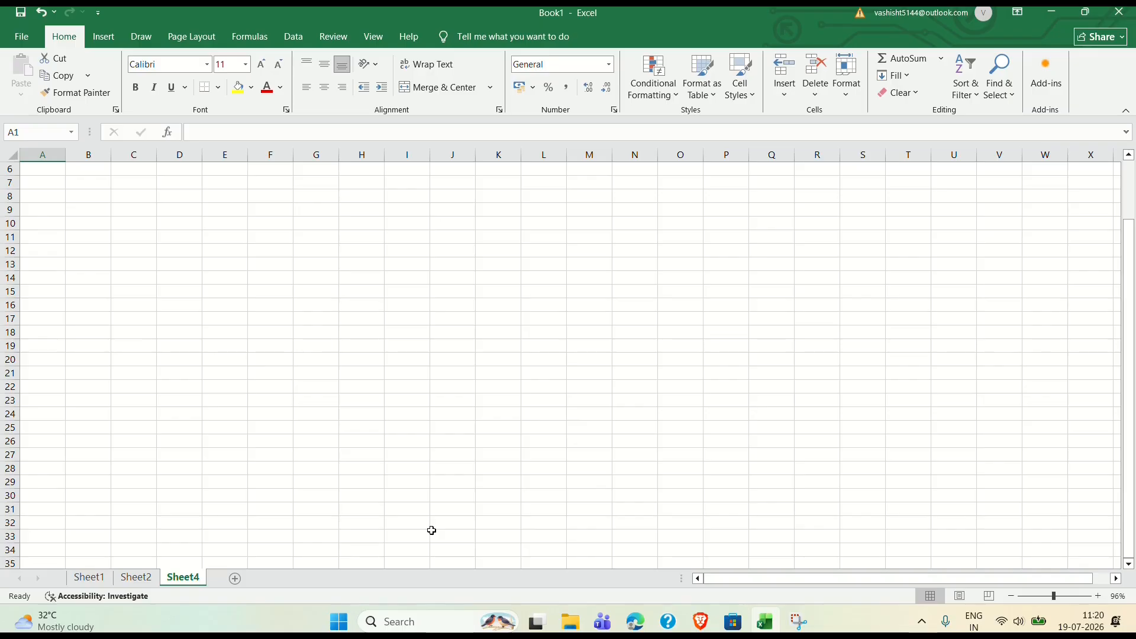
{"action": "left_click", "coordinate": [1130, 157]}
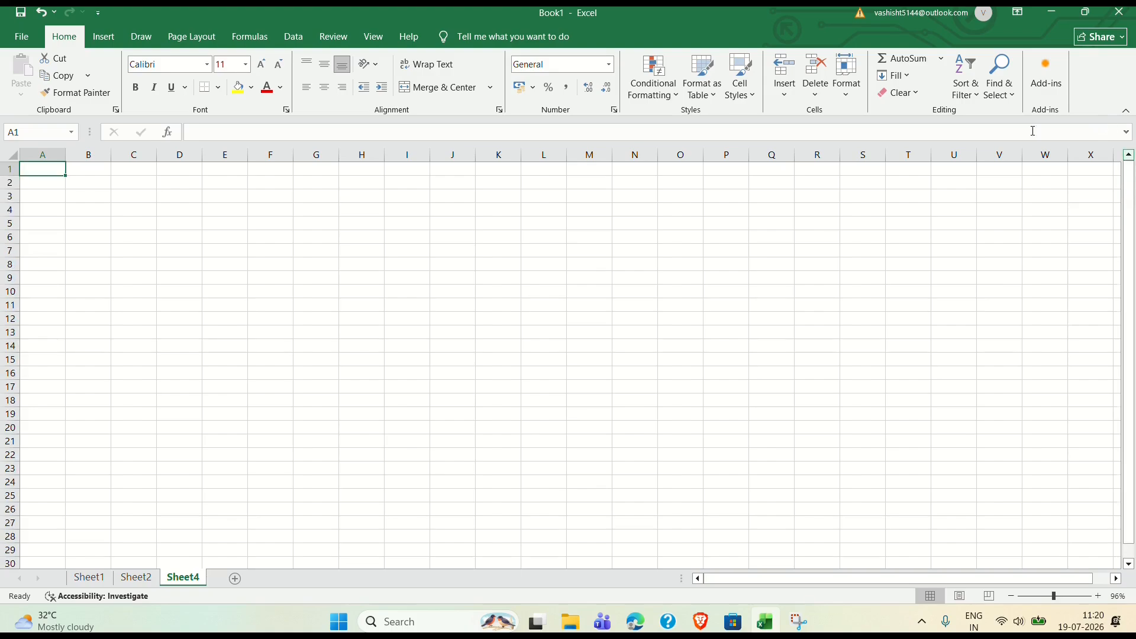
Fill A1:B3 with number pairs row by row: 12 and 13, 21 and 43, 22 and 44
{"action": "type", "text": "12"}
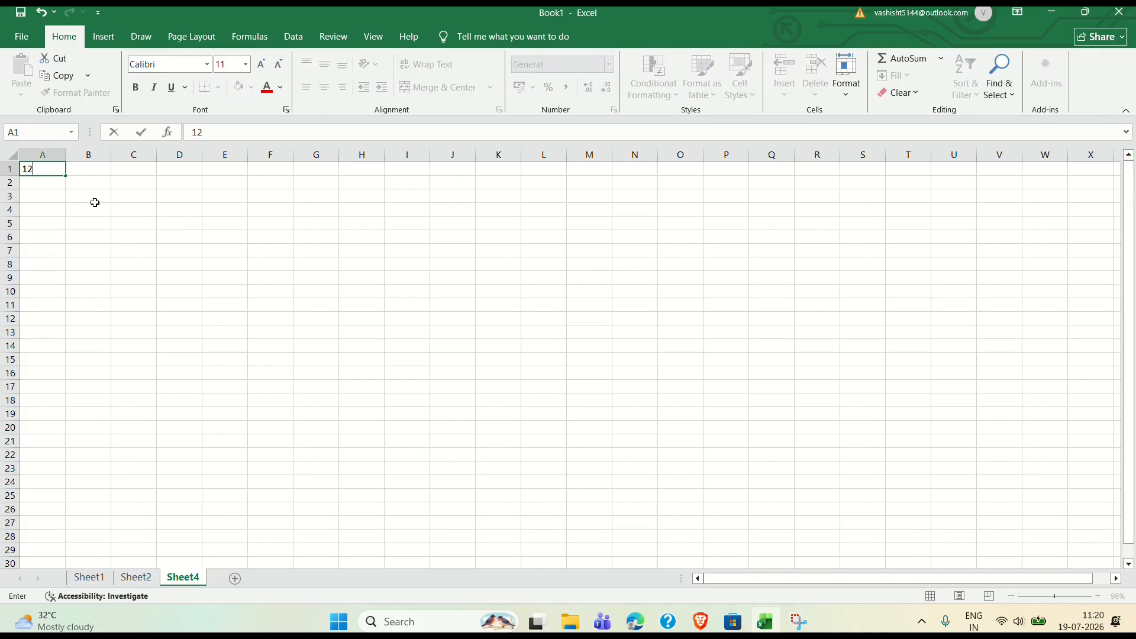
{"action": "key", "text": "Tab"}
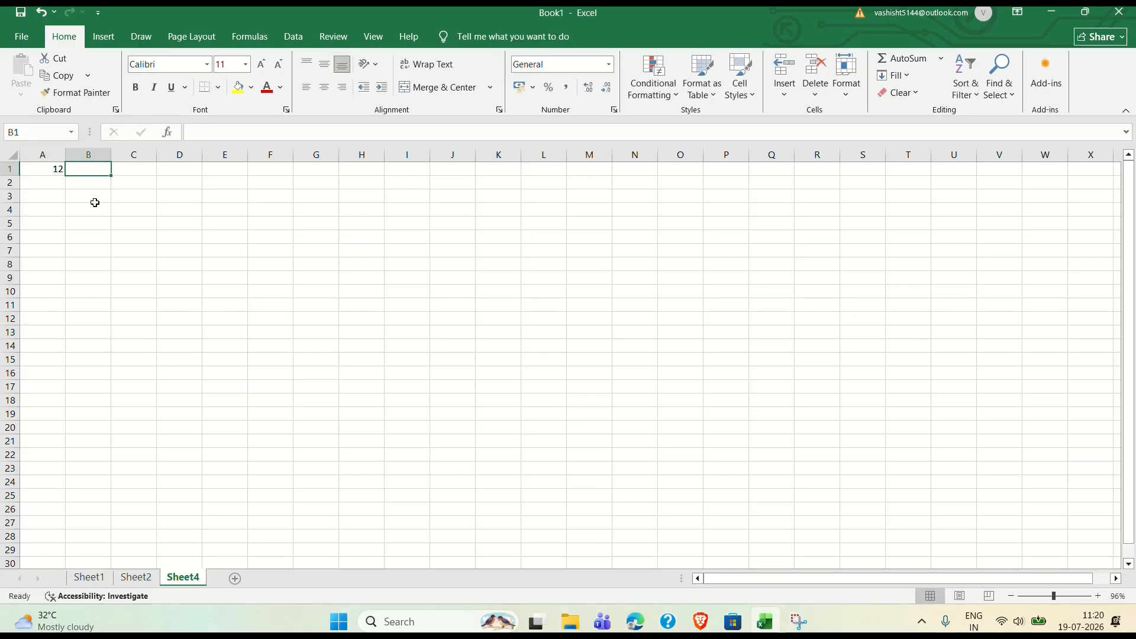
{"action": "type", "text": "13"}
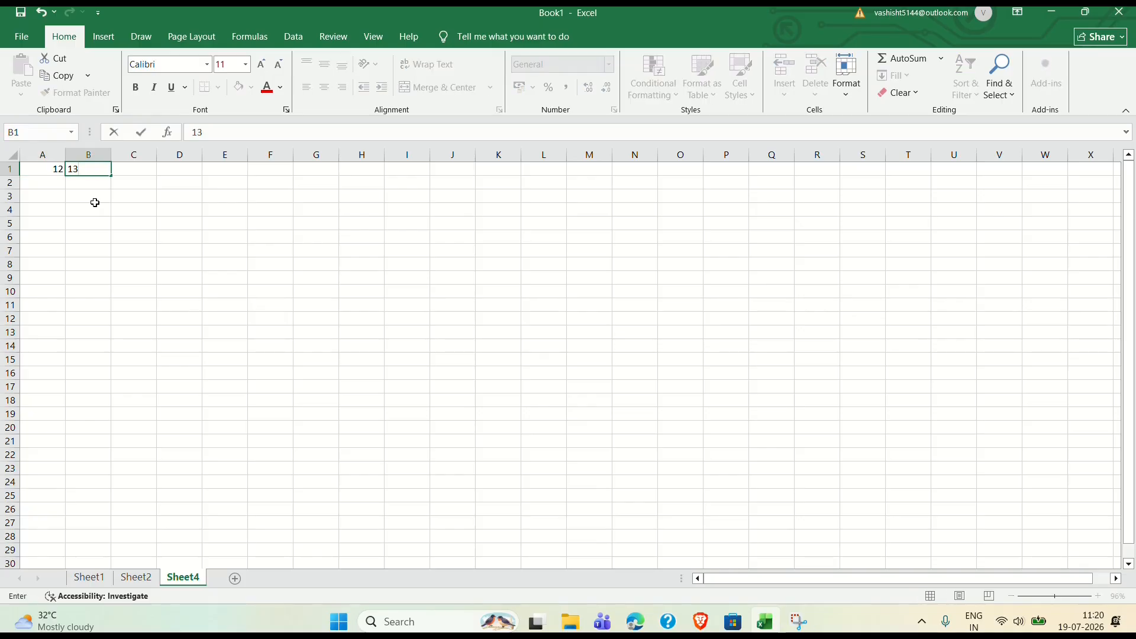
{"action": "key", "text": "Return"}
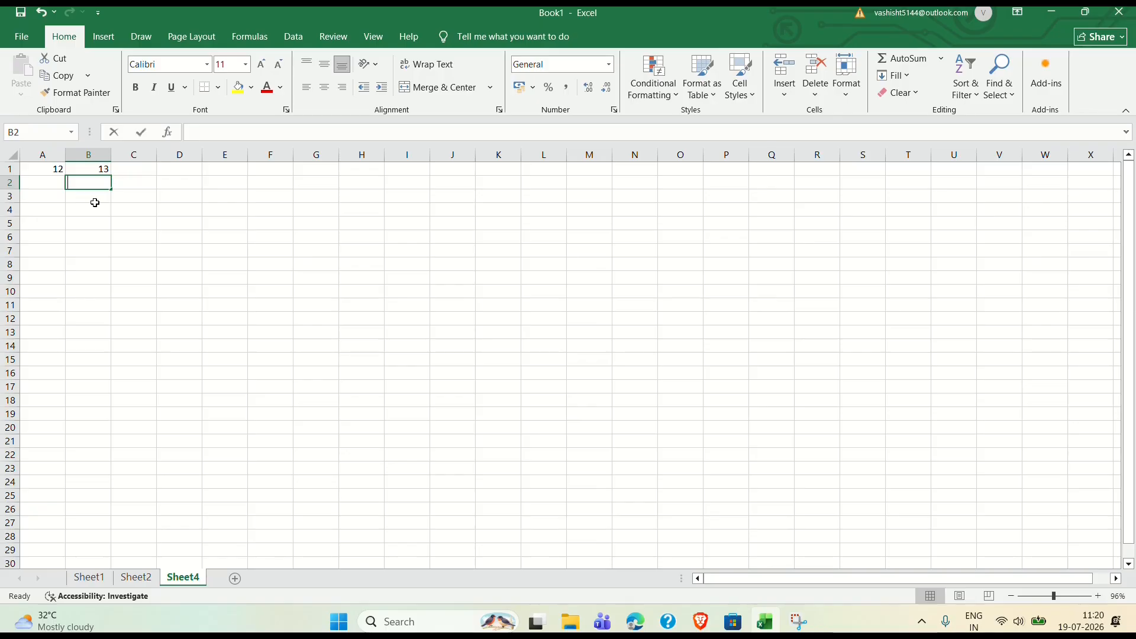
{"action": "type", "text": "43"}
{"action": "key", "text": "Left"}
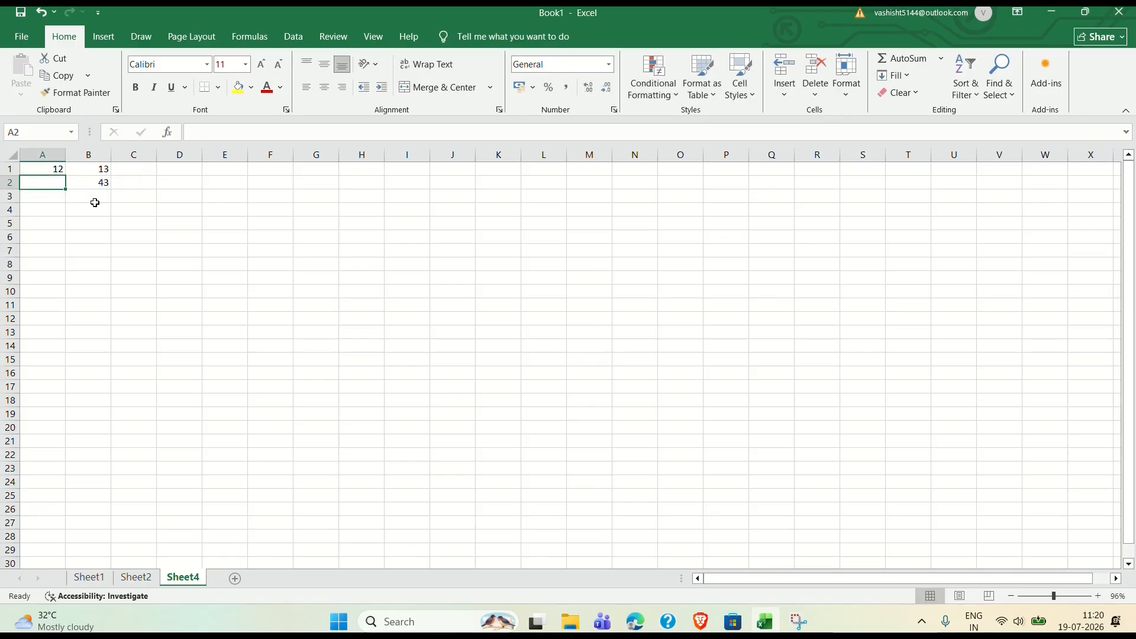
{"action": "type", "text": "21"}
{"action": "key", "text": "Return"}
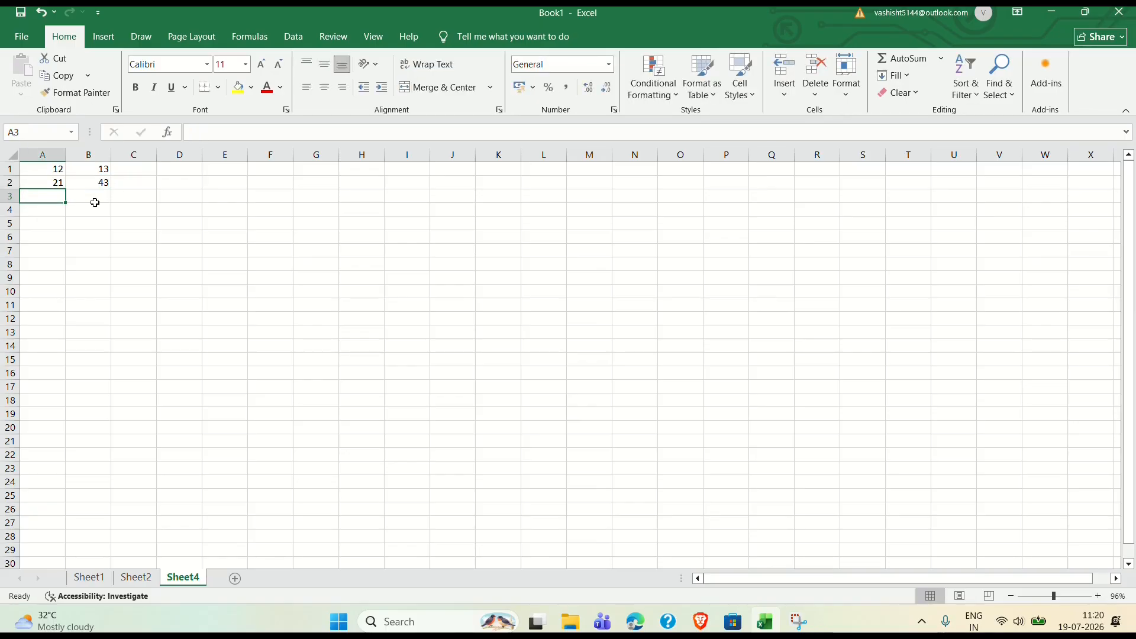
{"action": "type", "text": "22"}
{"action": "key", "text": "Right"}
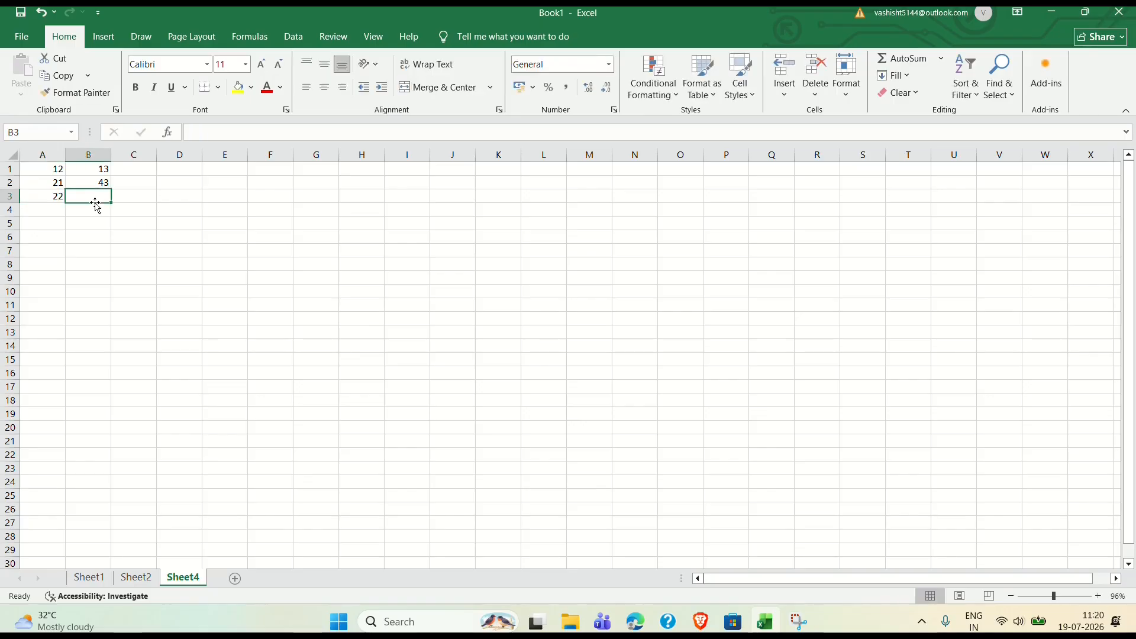
{"action": "type", "text": "44"}
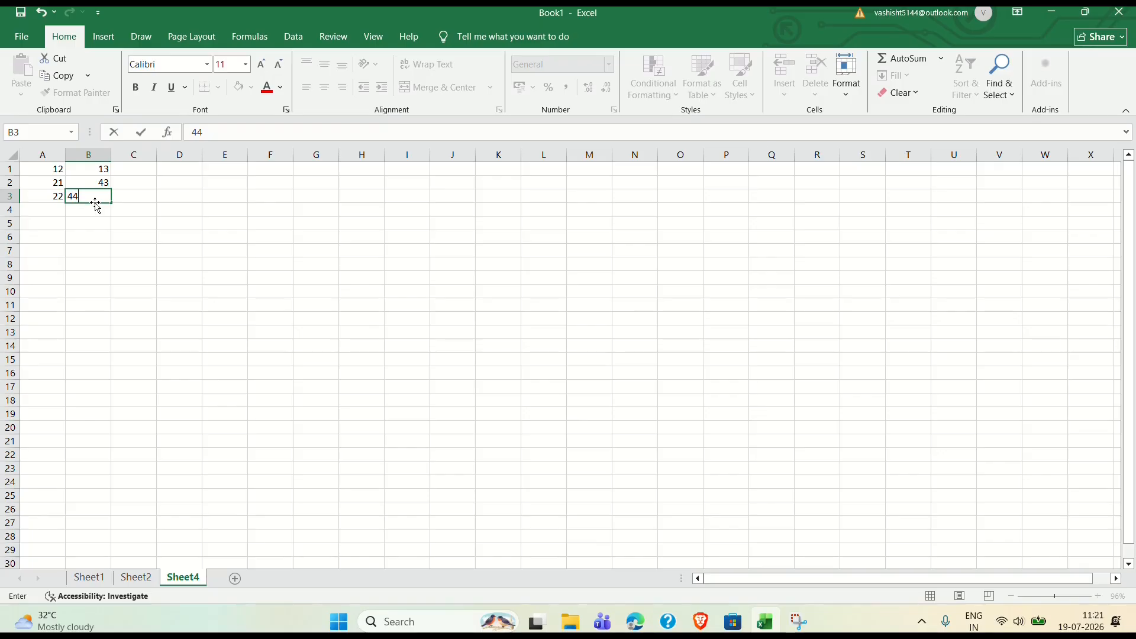
{"action": "left_click", "coordinate": [134, 222]}
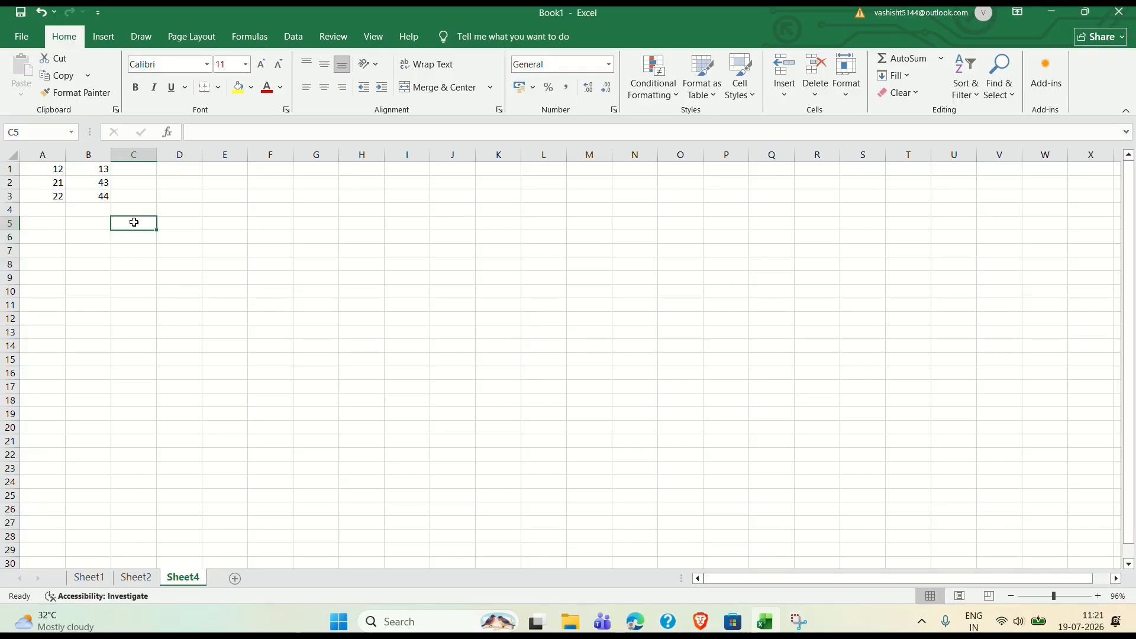
Enter the formula =A1+B1 in cell C1 to add the two numbers in the first row
{"action": "left_click", "coordinate": [131, 170]}
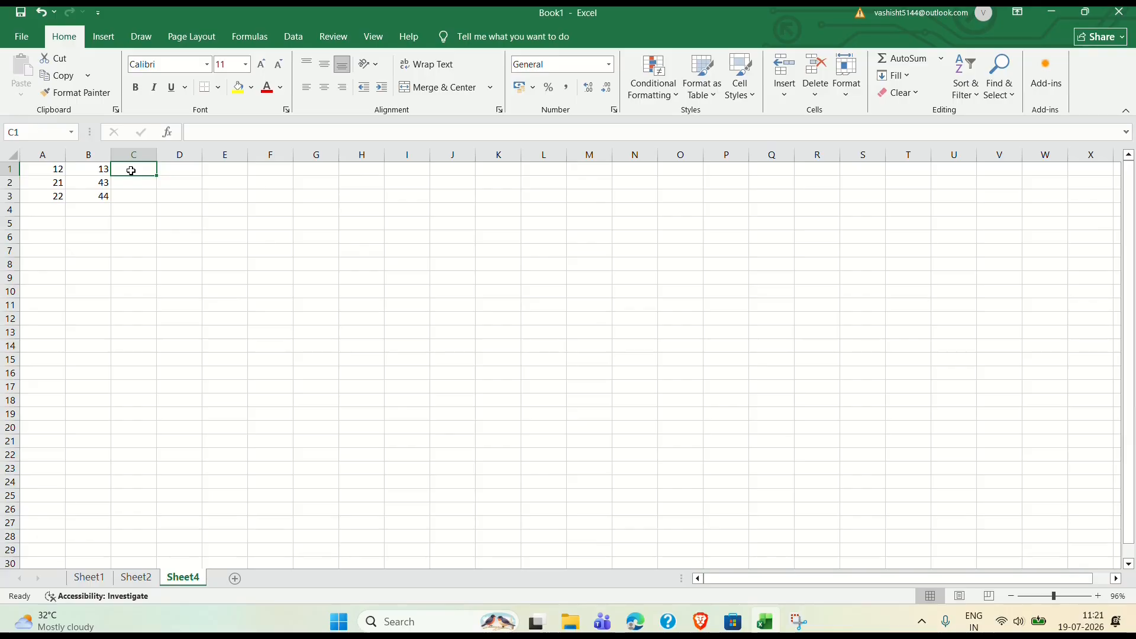
{"action": "type", "text": "="}
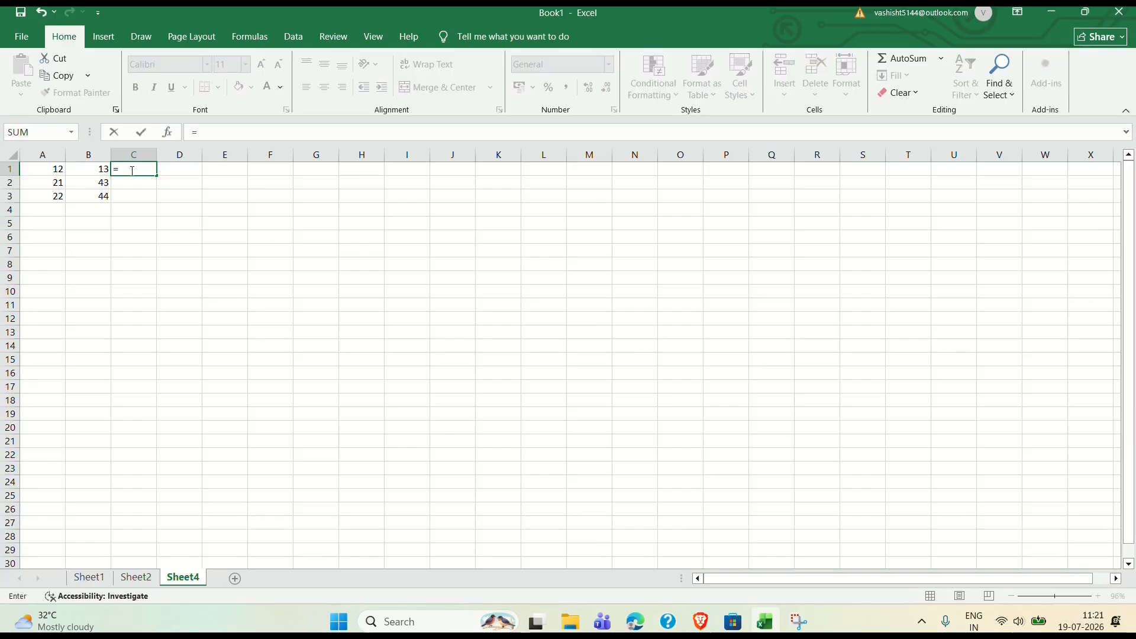
{"action": "left_click", "coordinate": [58, 171]}
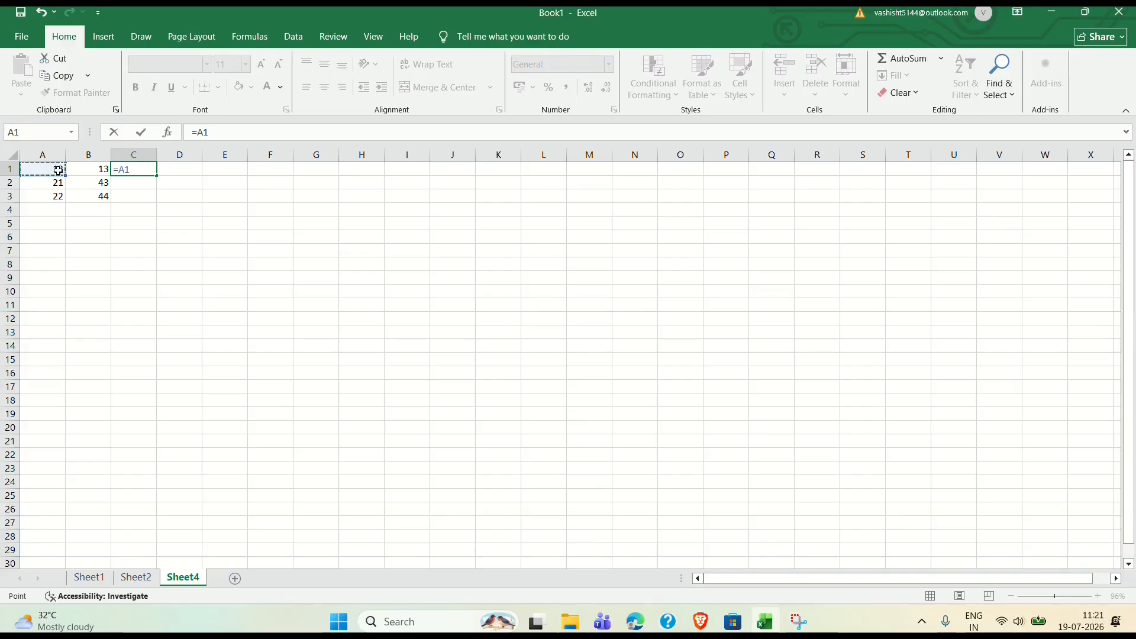
{"action": "type", "text": "+"}
{"action": "left_click", "coordinate": [90, 171]}
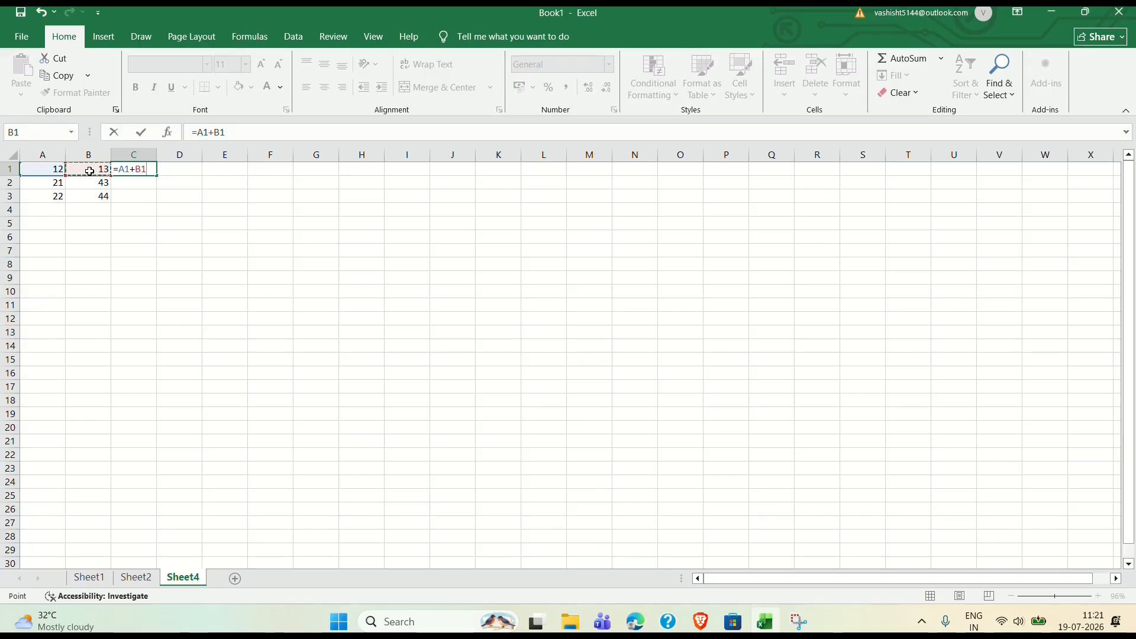
{"action": "key", "text": "Return"}
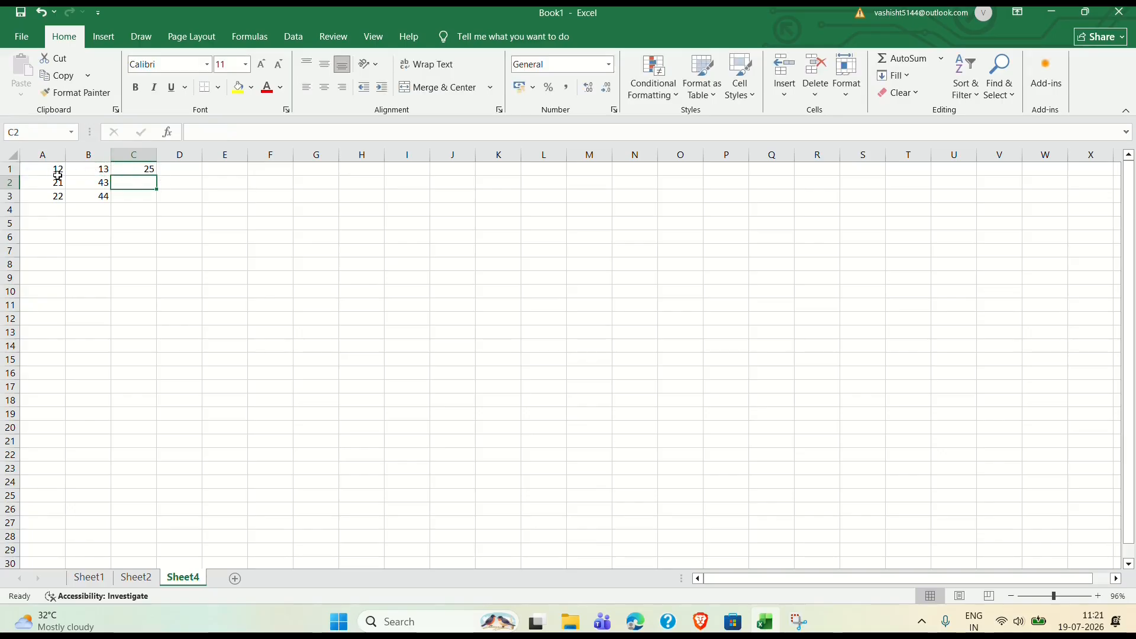
Examine the formula in cell C1 and the cells it references, leaving it as it is
{"action": "left_click", "coordinate": [138, 170]}
{"action": "double_click", "coordinate": [138, 170]}
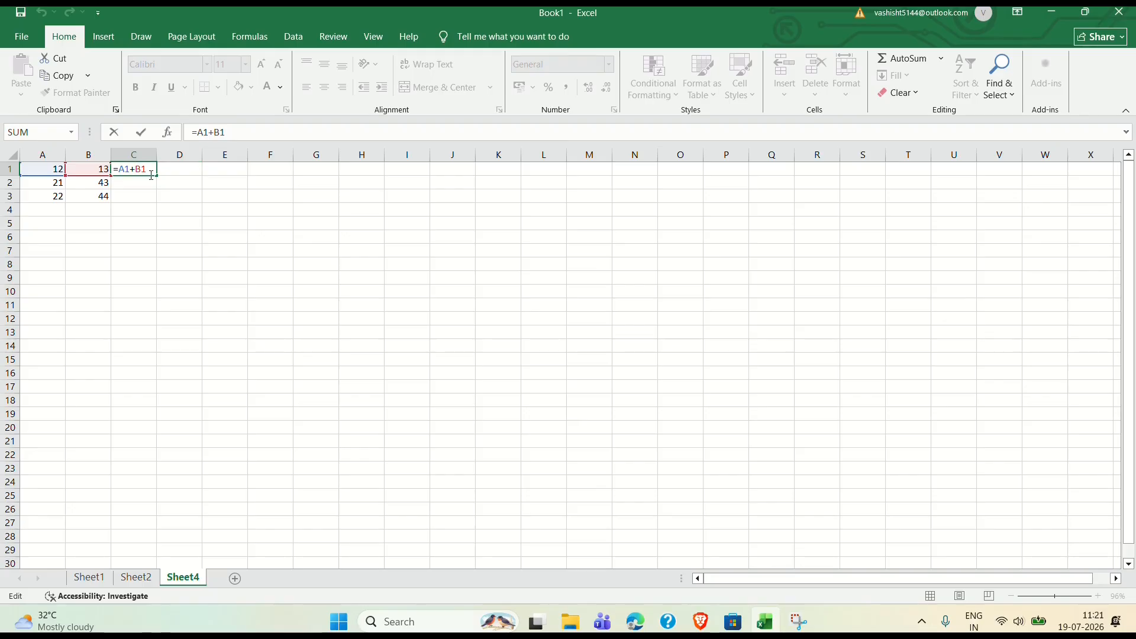
{"action": "key", "text": "Return"}
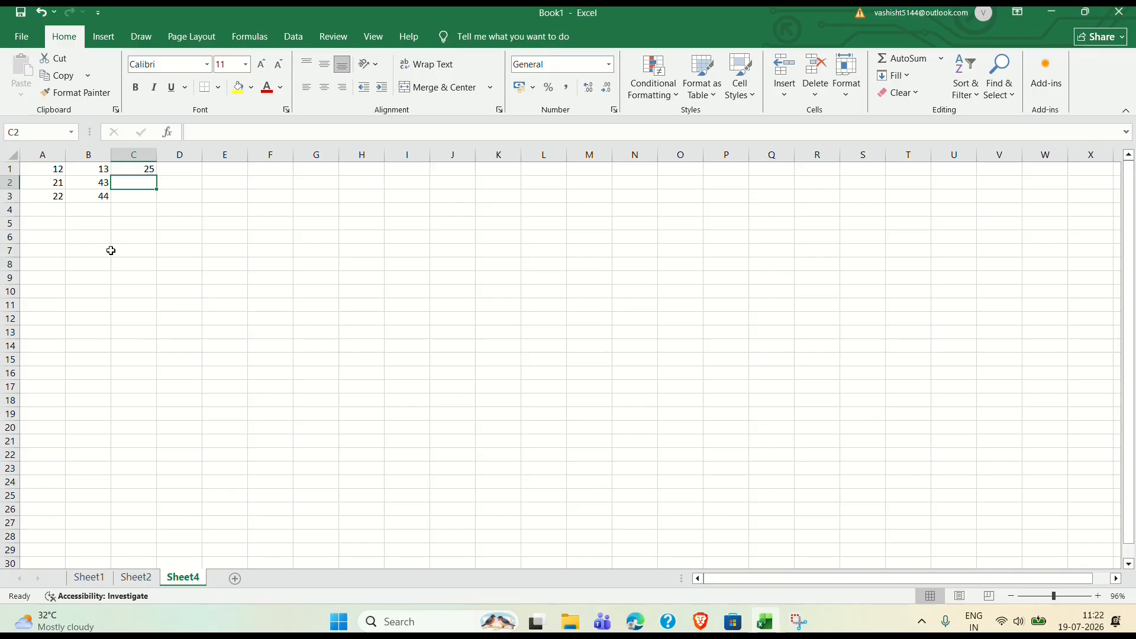
Fill the addition formula from C1 down through C3
{"action": "left_click", "coordinate": [151, 169]}
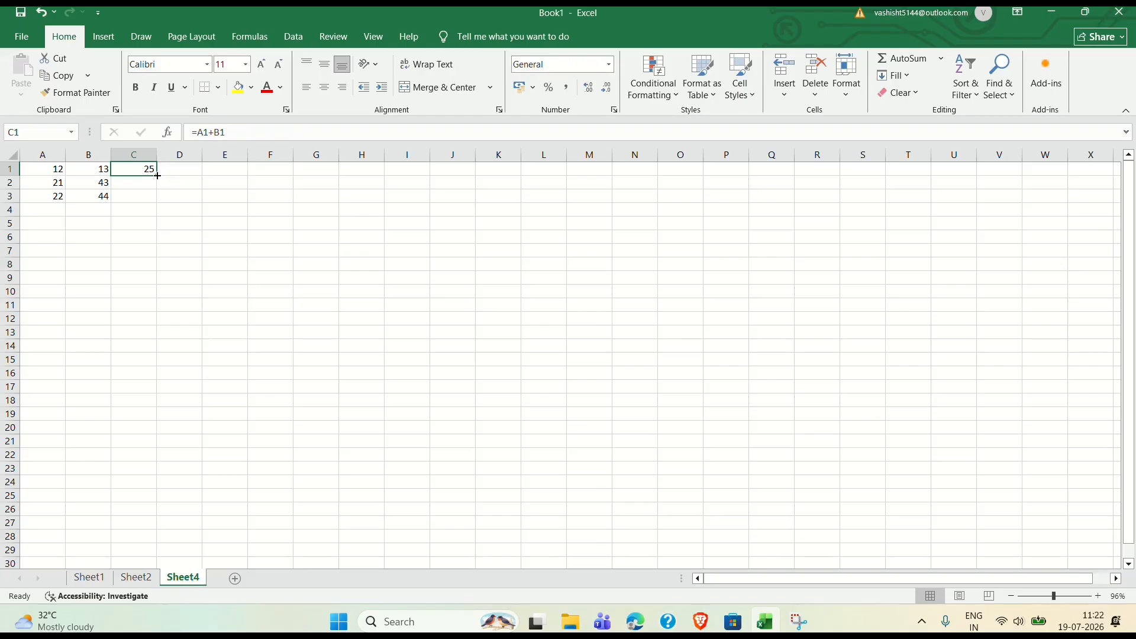
{"action": "left_click_drag", "start_coordinate": [156, 175], "coordinate": [155, 204]}
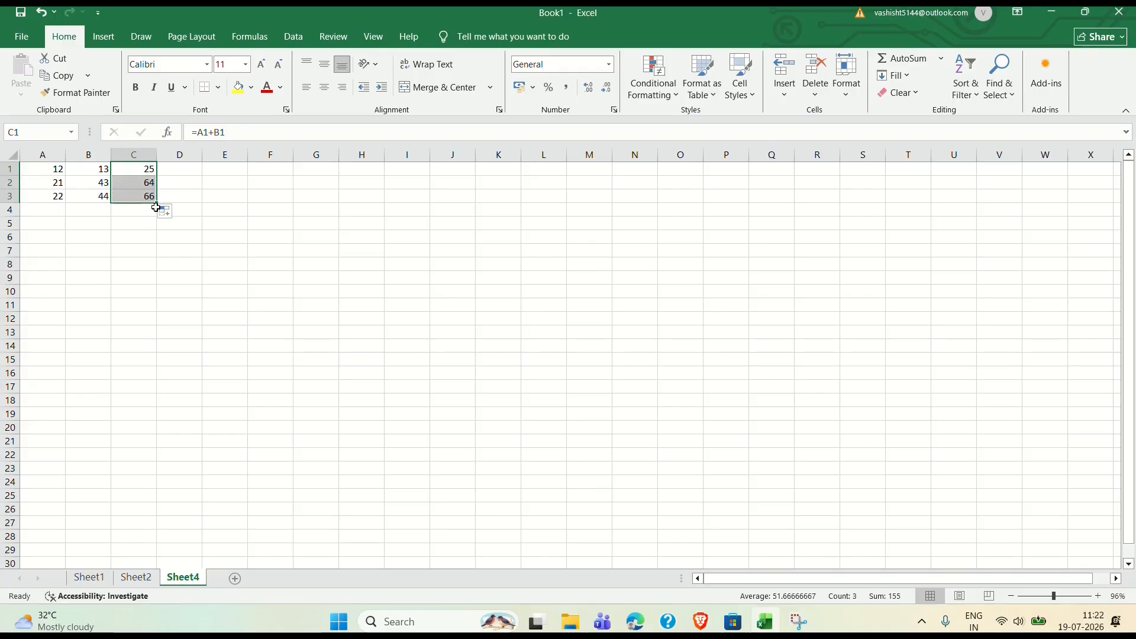
{"action": "left_click", "coordinate": [204, 212]}
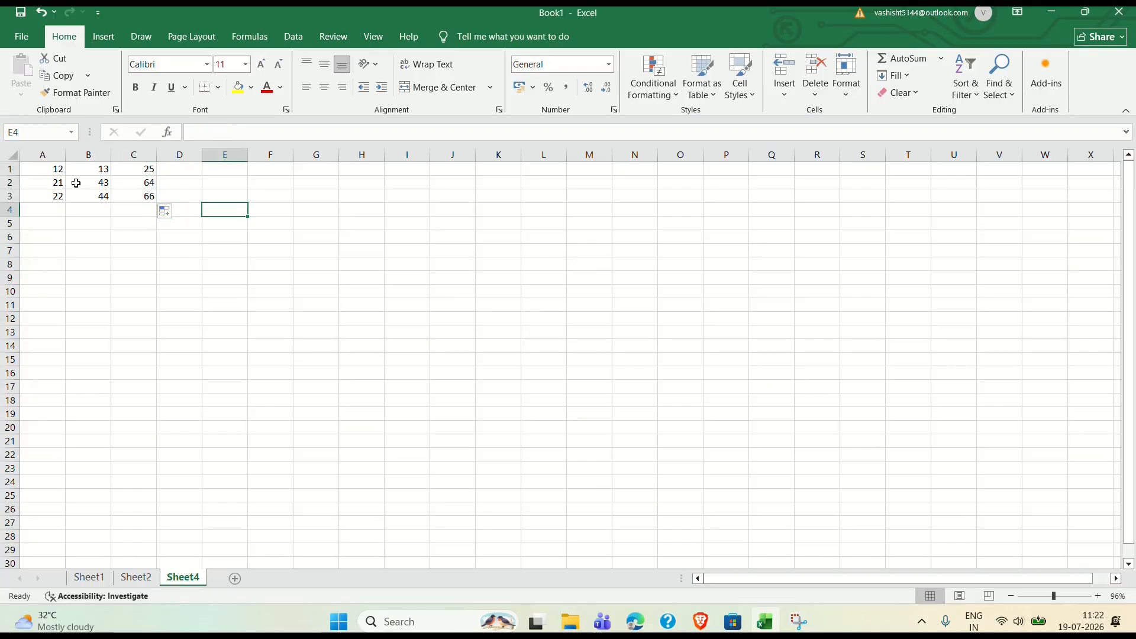
{"action": "left_click", "coordinate": [149, 184]}
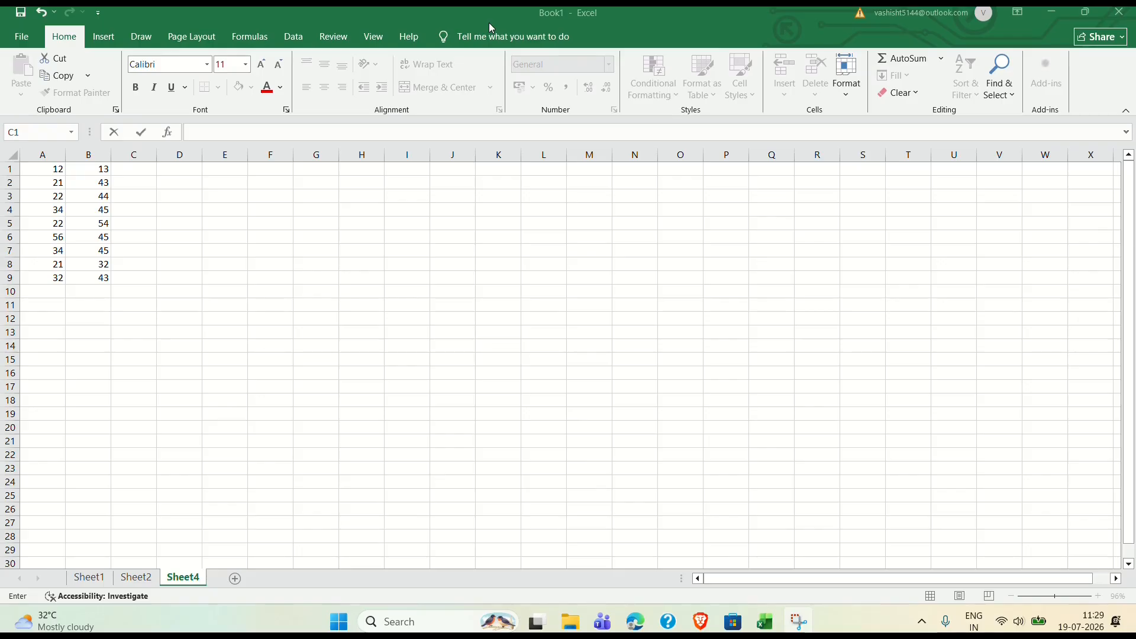
Enter the formula =$A$1+B1 in cell C1, with the reference to A1 fully absolute
{"action": "left_click", "coordinate": [140, 167]}
{"action": "type", "text": "="}
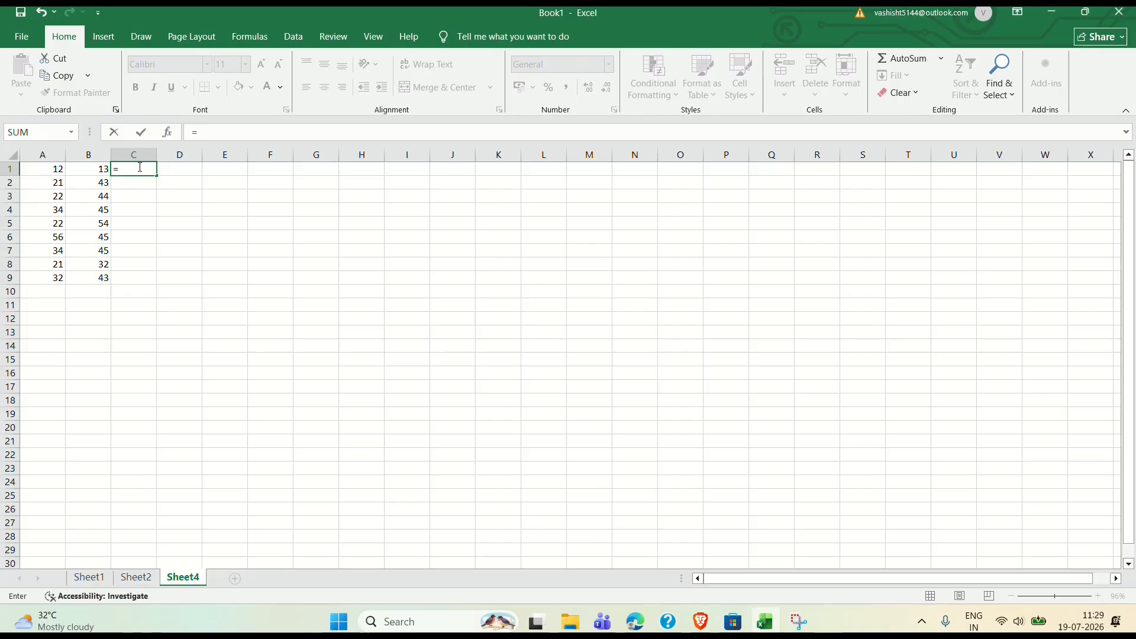
{"action": "left_click", "coordinate": [57, 170]}
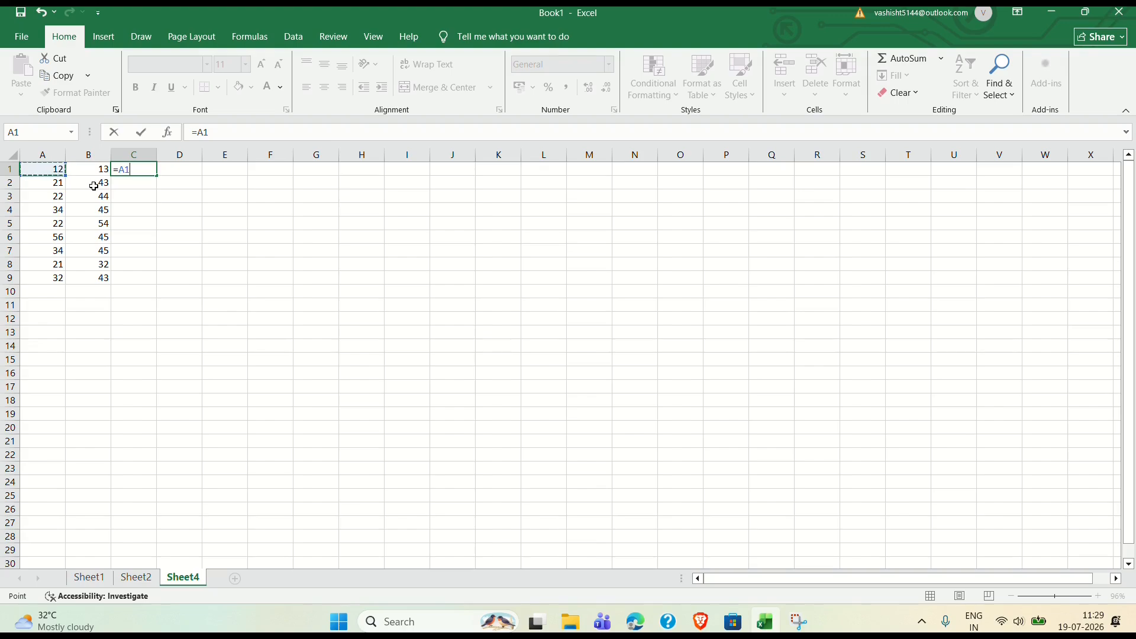
{"action": "type", "text": "+"}
{"action": "left_click", "coordinate": [101, 170]}
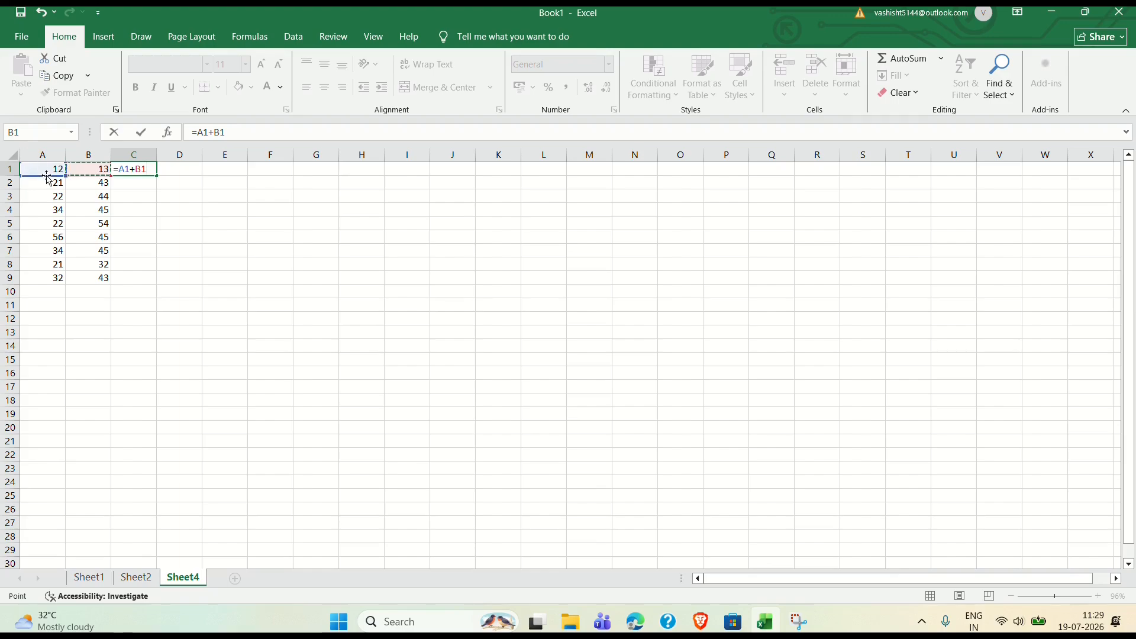
{"action": "left_click", "coordinate": [118, 170]}
{"action": "type", "text": "$A"}
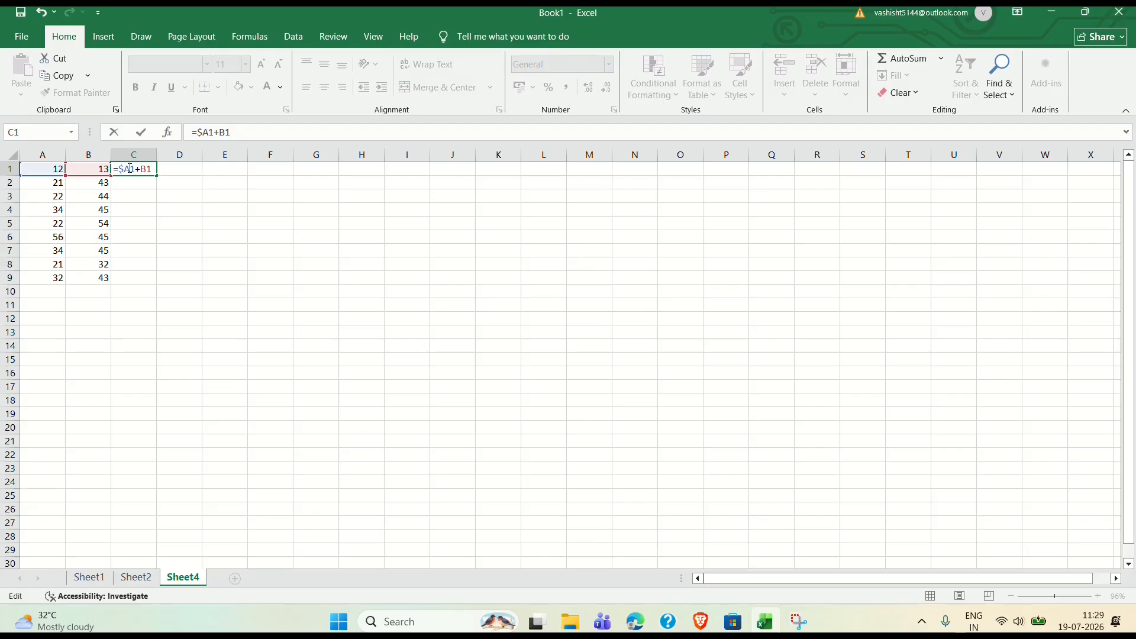
{"action": "type", "text": "$"}
{"action": "key", "text": "Return"}
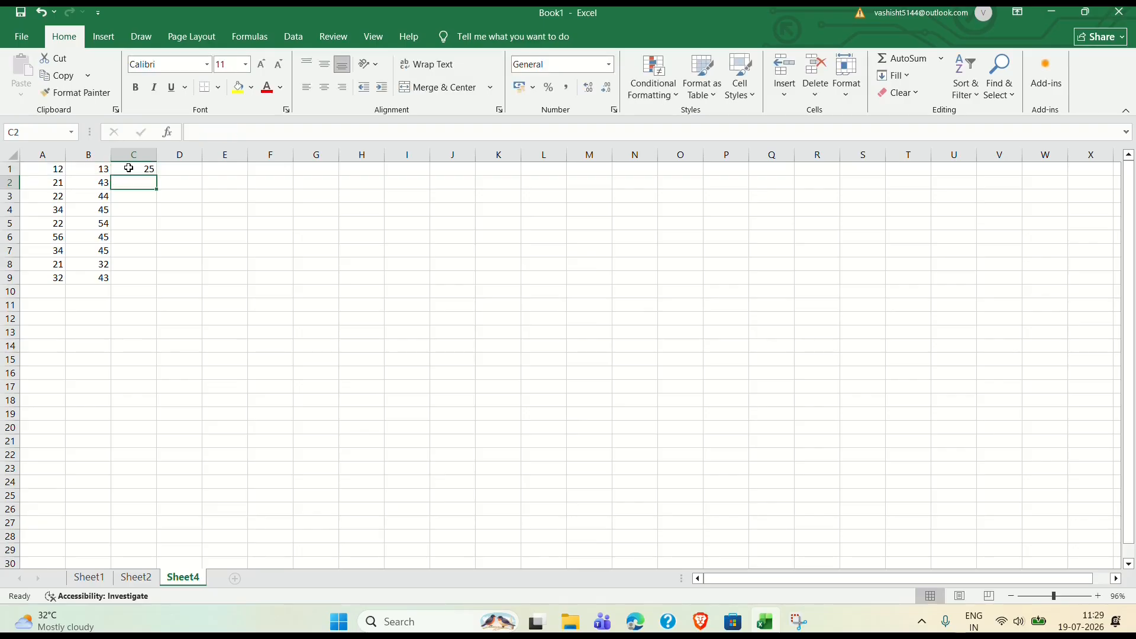
Fill the absolute-reference formula from C1 down through C9
{"action": "left_click", "coordinate": [129, 168]}
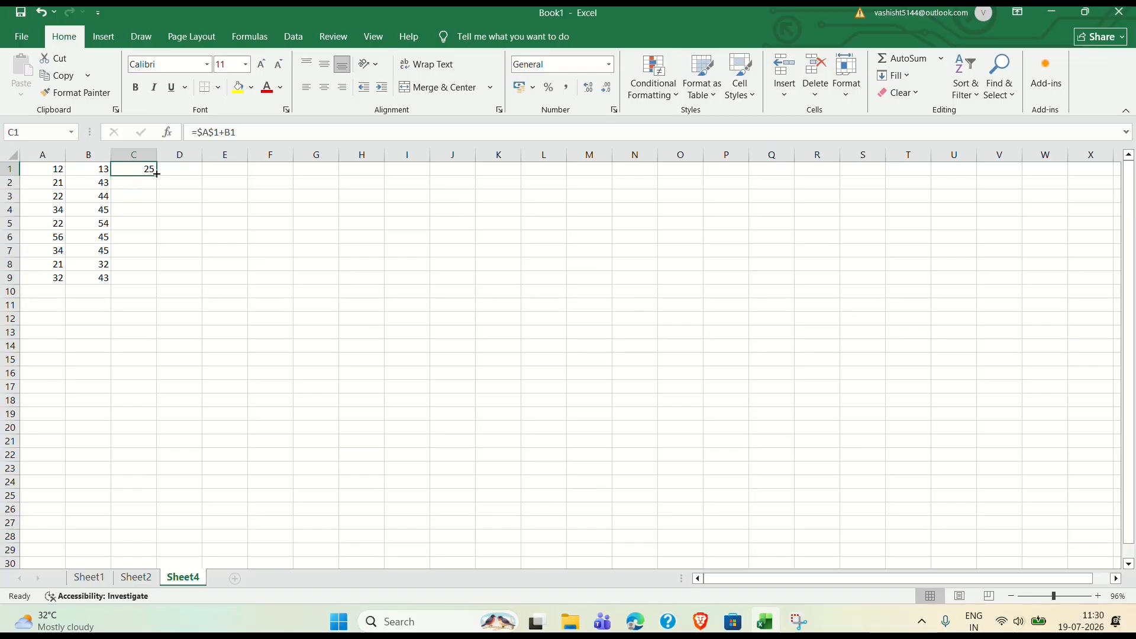
{"action": "double_click", "coordinate": [155, 174]}
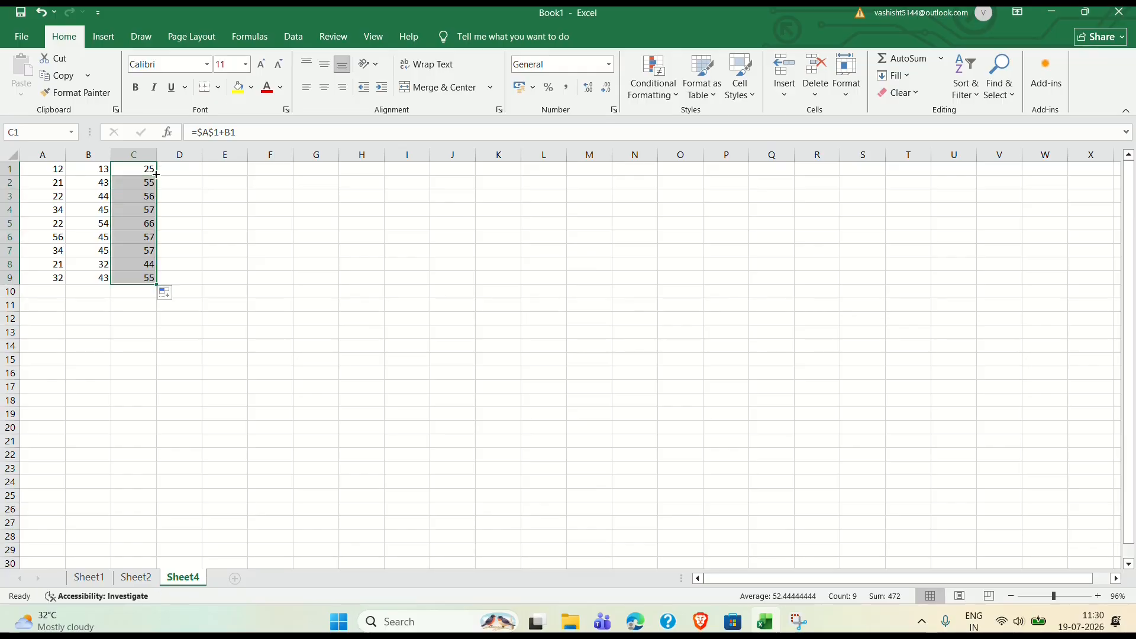
{"action": "left_click", "coordinate": [213, 198]}
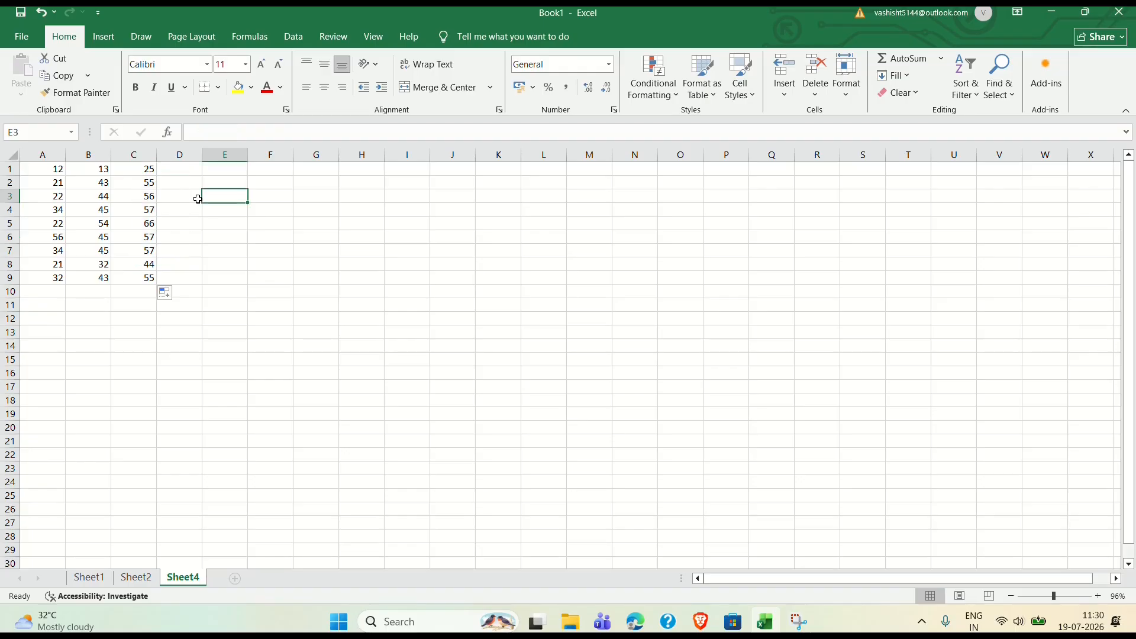
Examine the filled formulas in C2, C3 and C4 and the cells they reference, leaving them as they are
{"action": "left_click", "coordinate": [147, 183]}
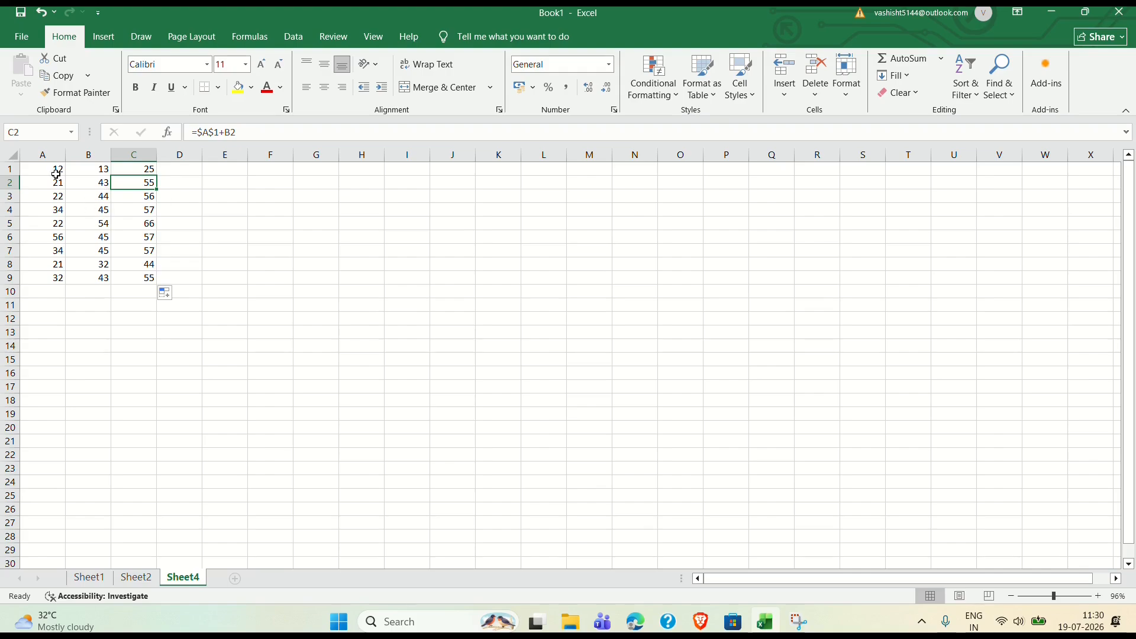
{"action": "left_click", "coordinate": [131, 197]}
{"action": "double_click", "coordinate": [131, 197]}
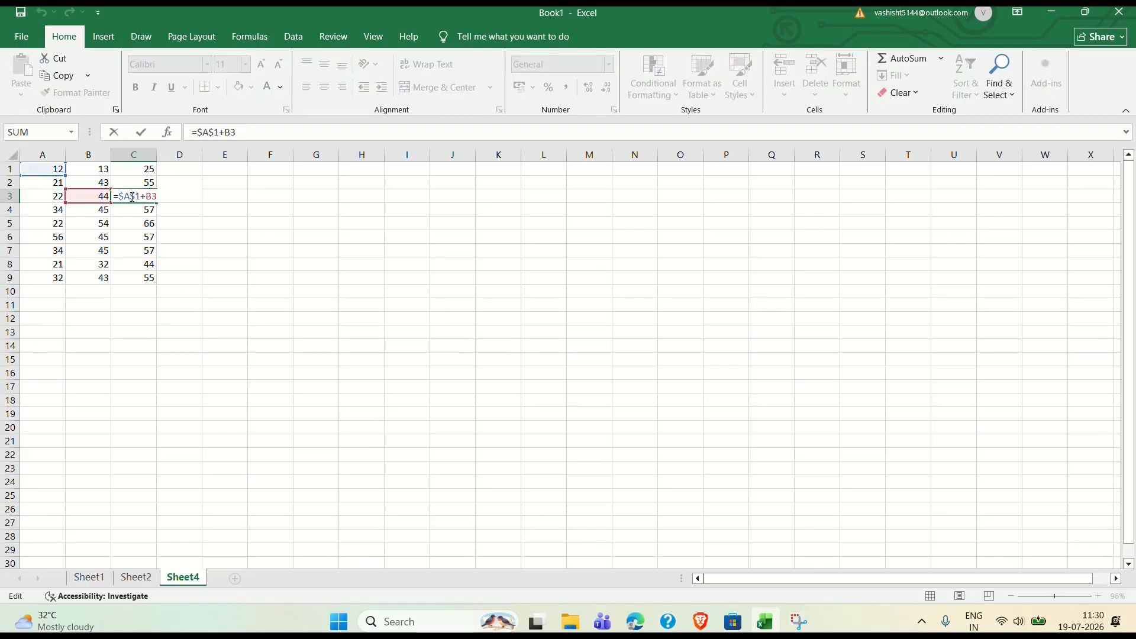
{"action": "double_click", "coordinate": [148, 209]}
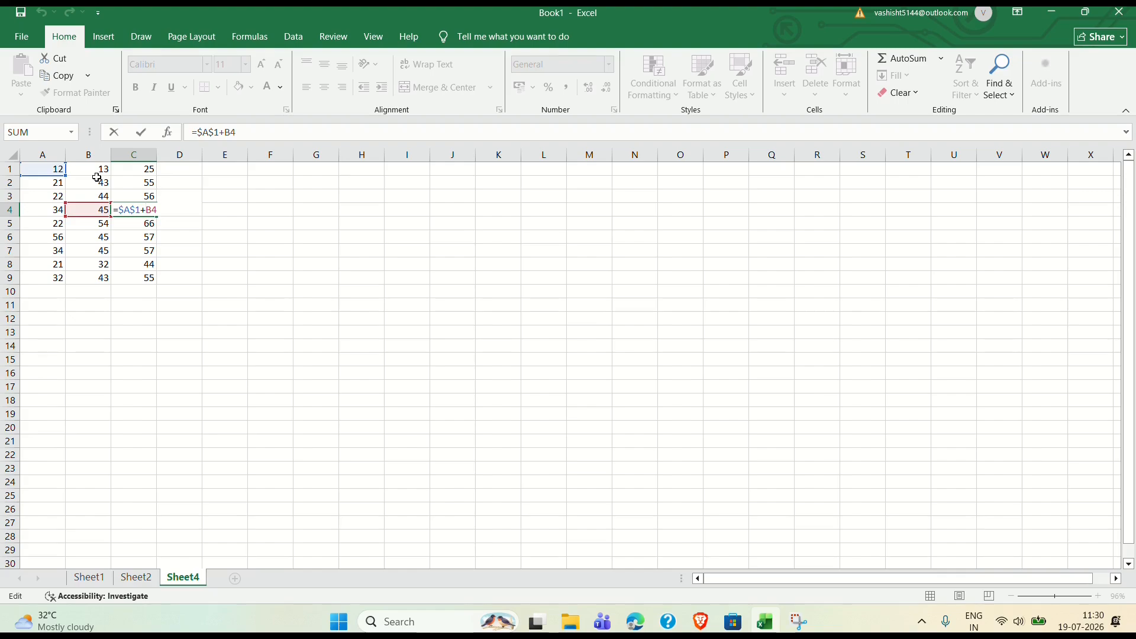
{"action": "left_click", "coordinate": [142, 307]}
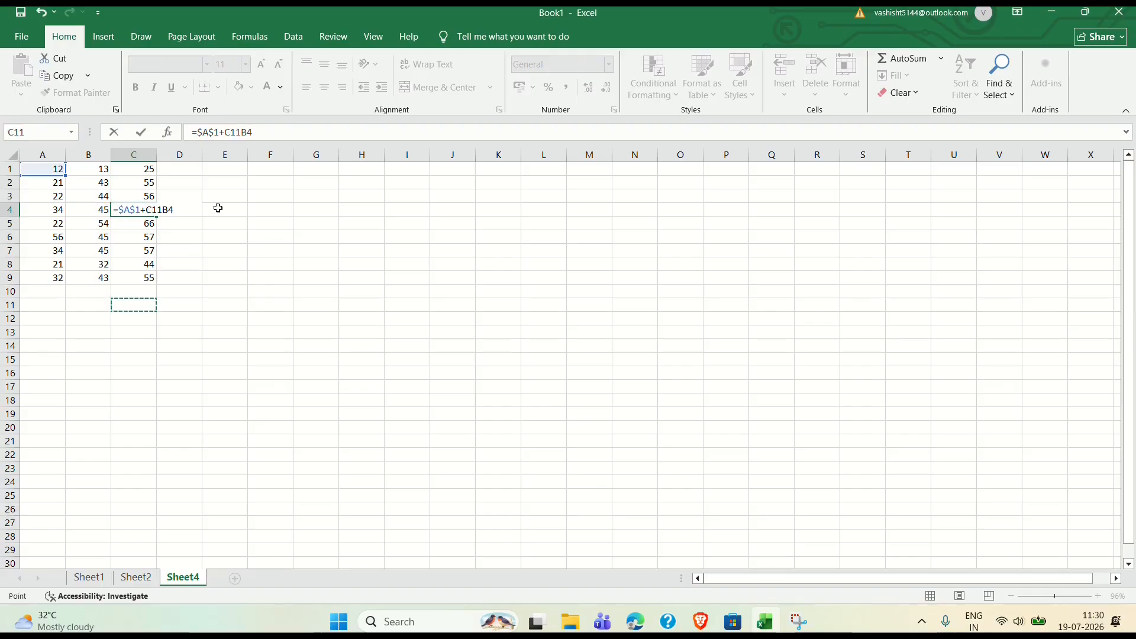
{"action": "key", "text": "BackSpace"}
{"action": "key", "text": "BackSpace"}
{"action": "key", "text": "BackSpace"}
{"action": "key", "text": "Return"}
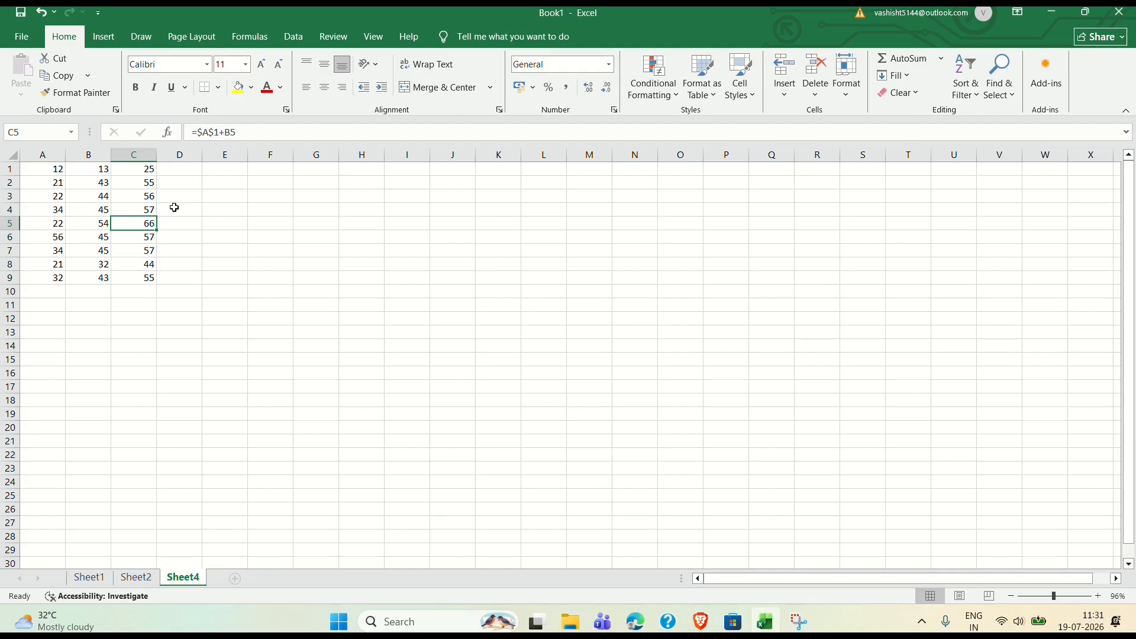
Change the formula in C1 to =A$1+B1 so that only the row of A1 is locked
{"action": "left_click", "coordinate": [142, 171]}
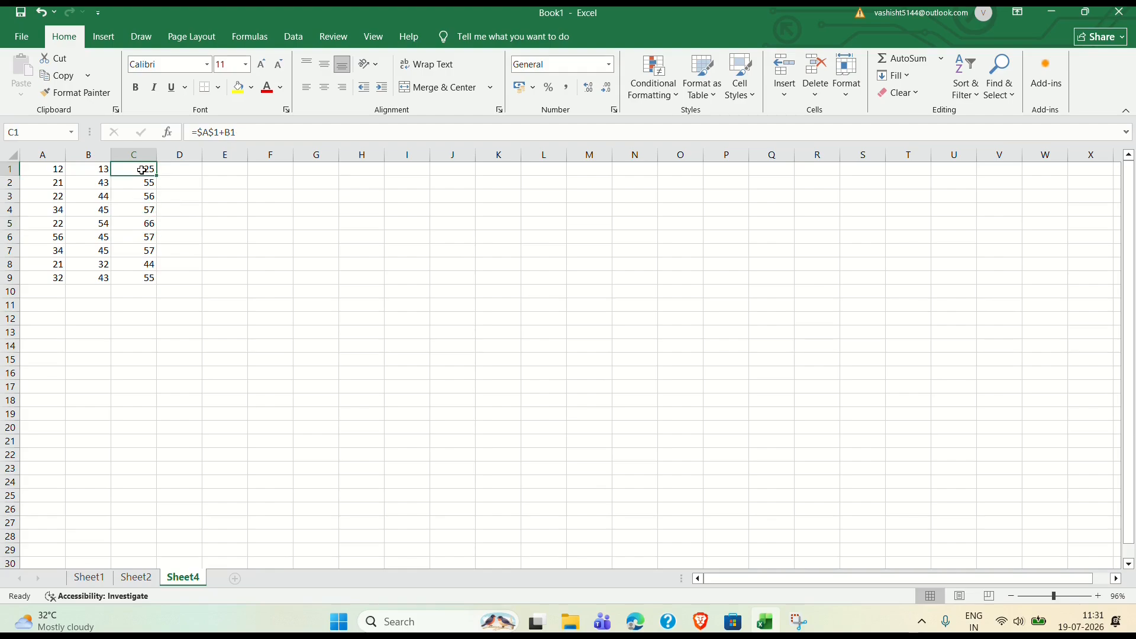
{"action": "double_click", "coordinate": [142, 171]}
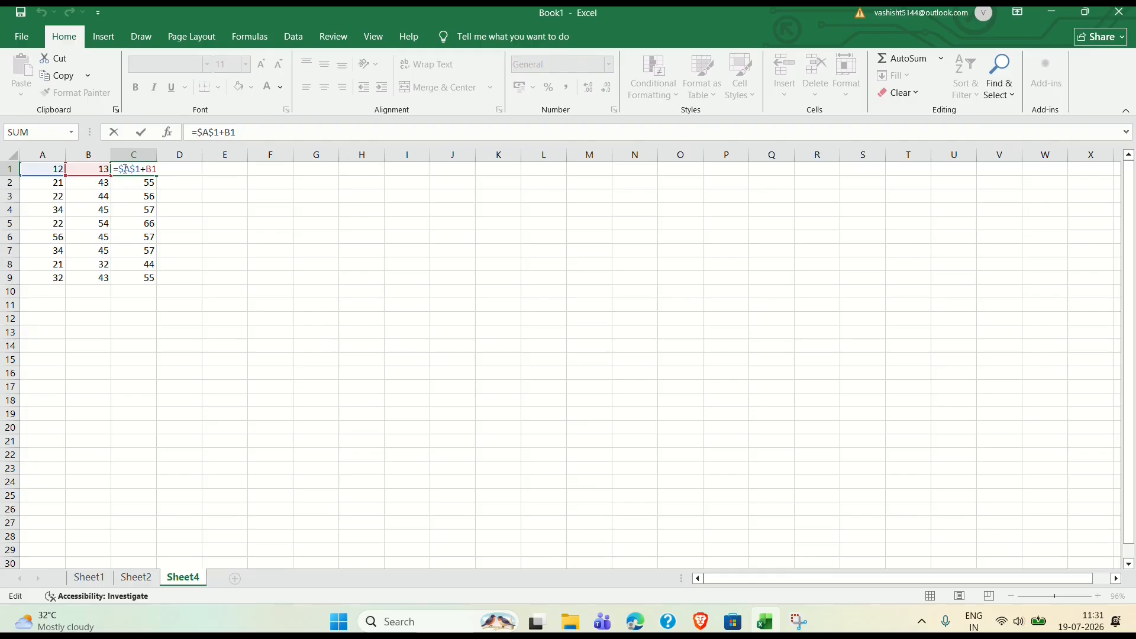
{"action": "left_click", "coordinate": [125, 169]}
{"action": "key", "text": "BackSpace"}
{"action": "key", "text": "Return"}
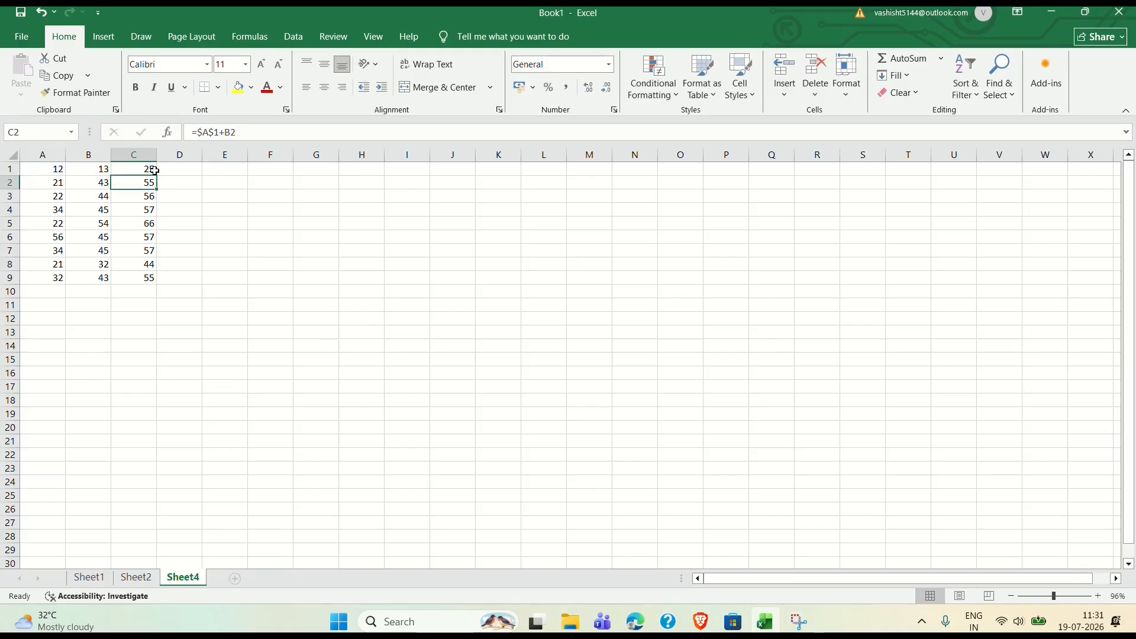
Fill the row-locked formula from C1 down through C9
{"action": "left_click", "coordinate": [145, 168]}
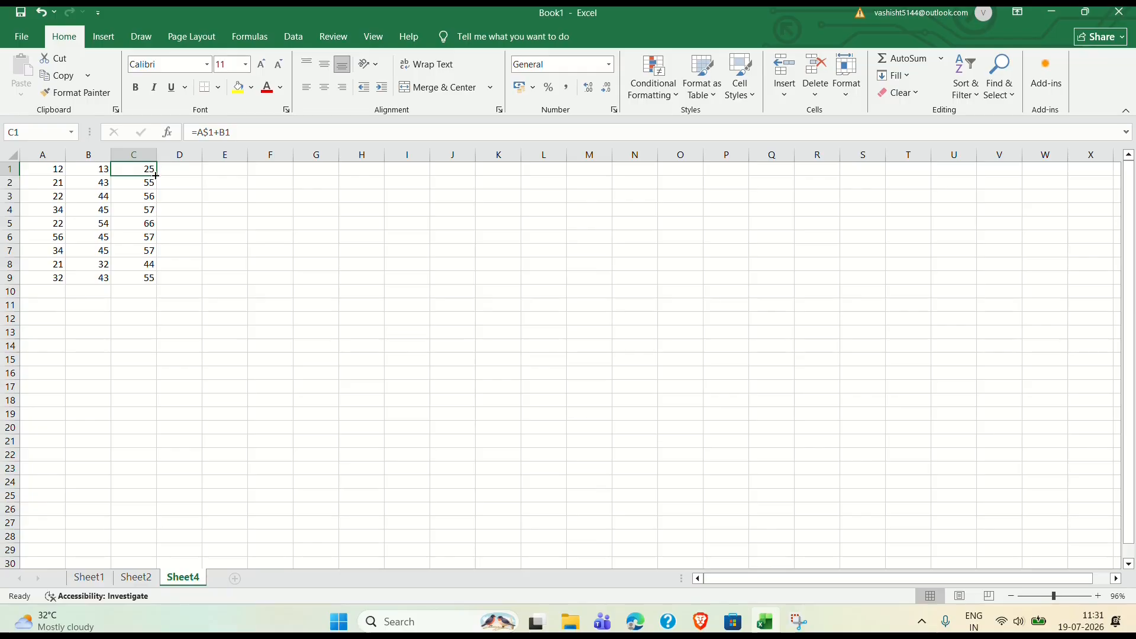
{"action": "double_click", "coordinate": [156, 175]}
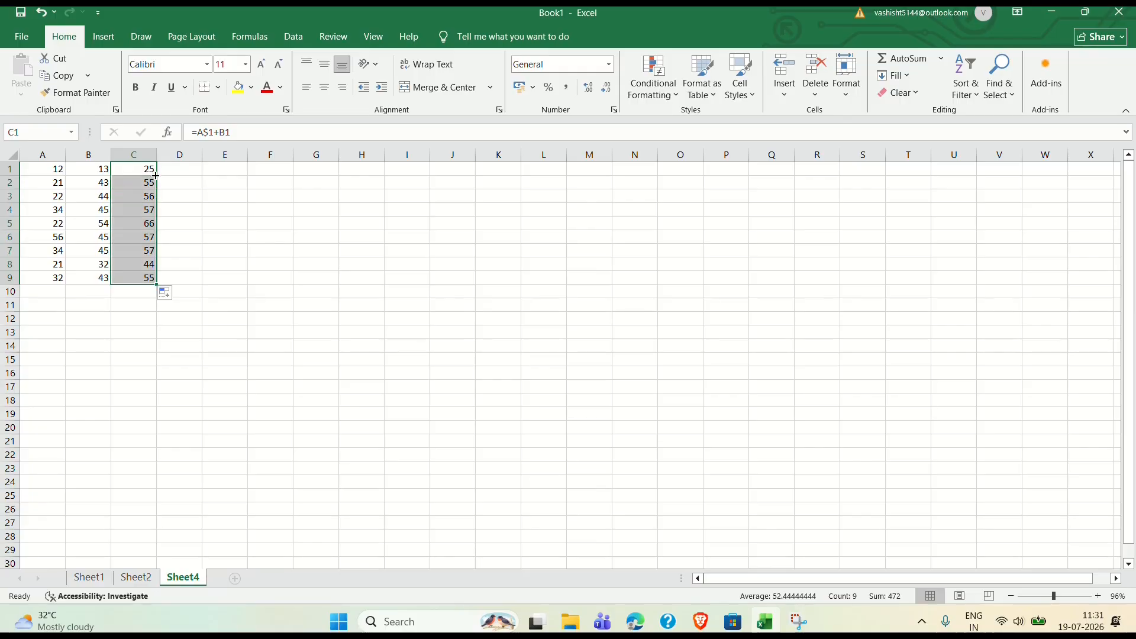
{"action": "left_click", "coordinate": [215, 207]}
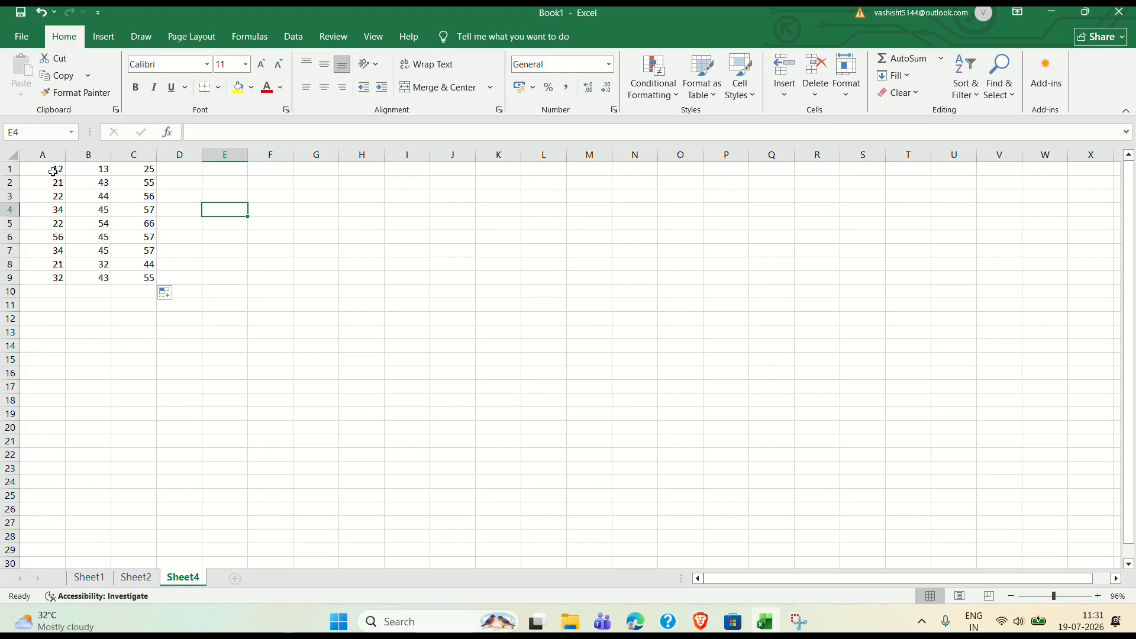
Change the formula in C1 to =$A1+B1 so that only the column of A1 is locked
{"action": "left_click", "coordinate": [142, 171]}
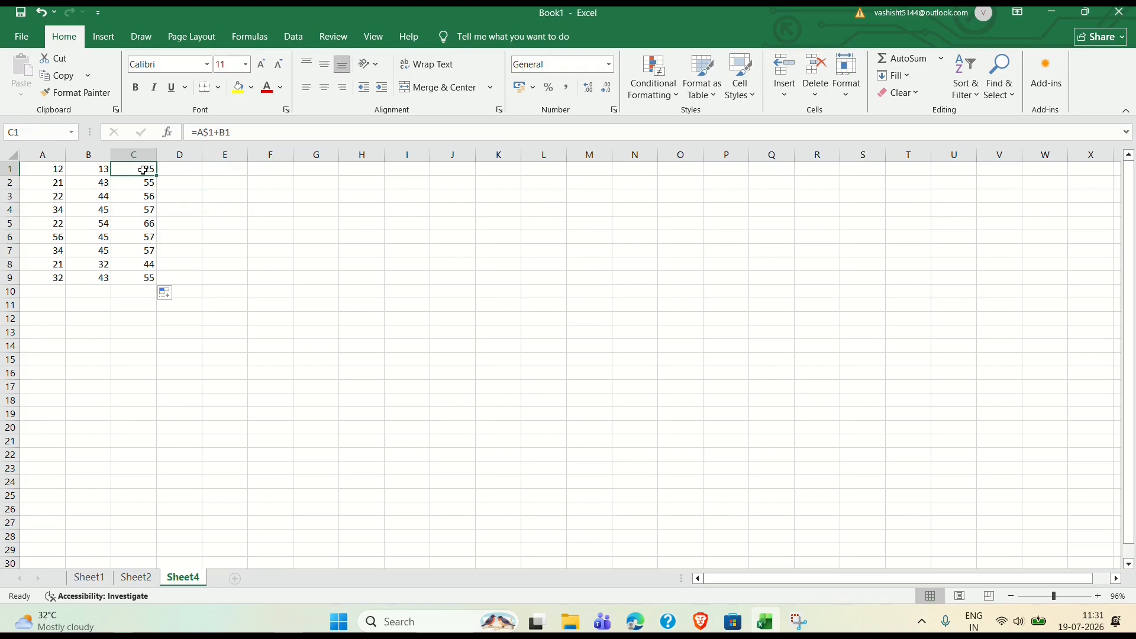
{"action": "double_click", "coordinate": [142, 170]}
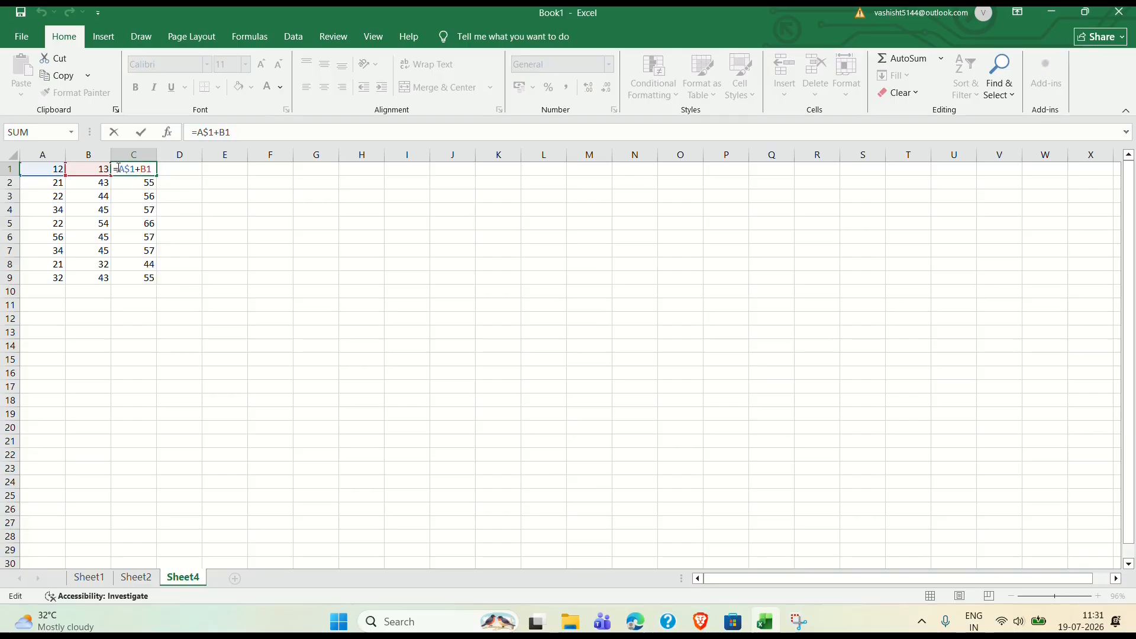
{"action": "left_click", "coordinate": [118, 169]}
{"action": "type", "text": "$"}
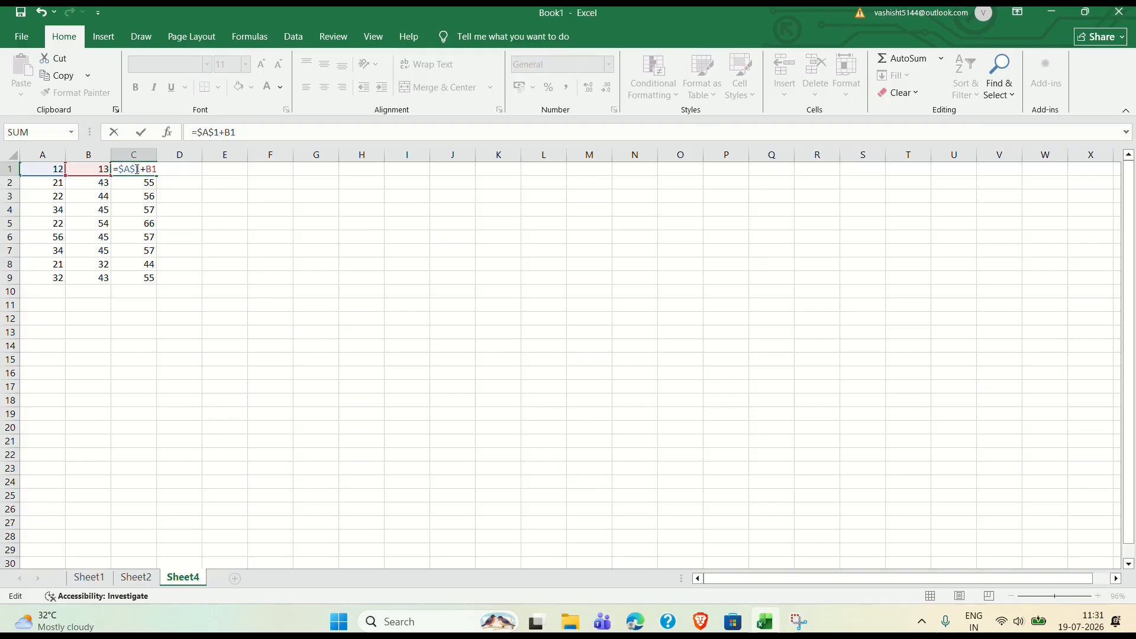
{"action": "left_click", "coordinate": [137, 169]}
{"action": "key", "text": "BackSpace"}
{"action": "key", "text": "Return"}
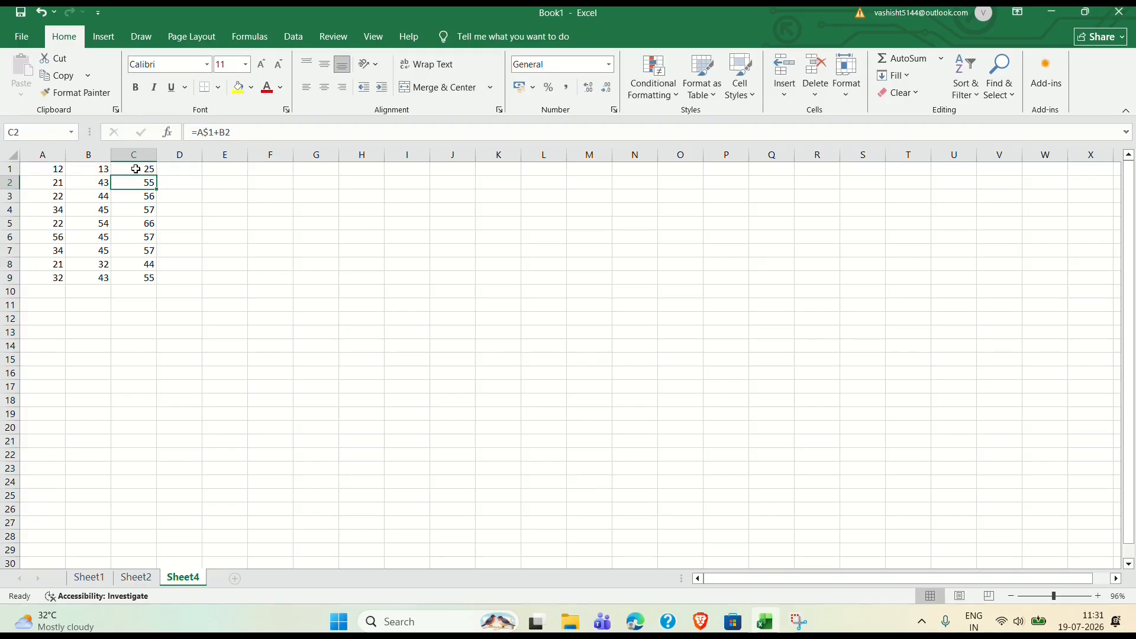
Fill the column-locked formula from C1 down through C9 and check the resulting formulas in C3, C5 and C7
{"action": "left_click", "coordinate": [135, 169]}
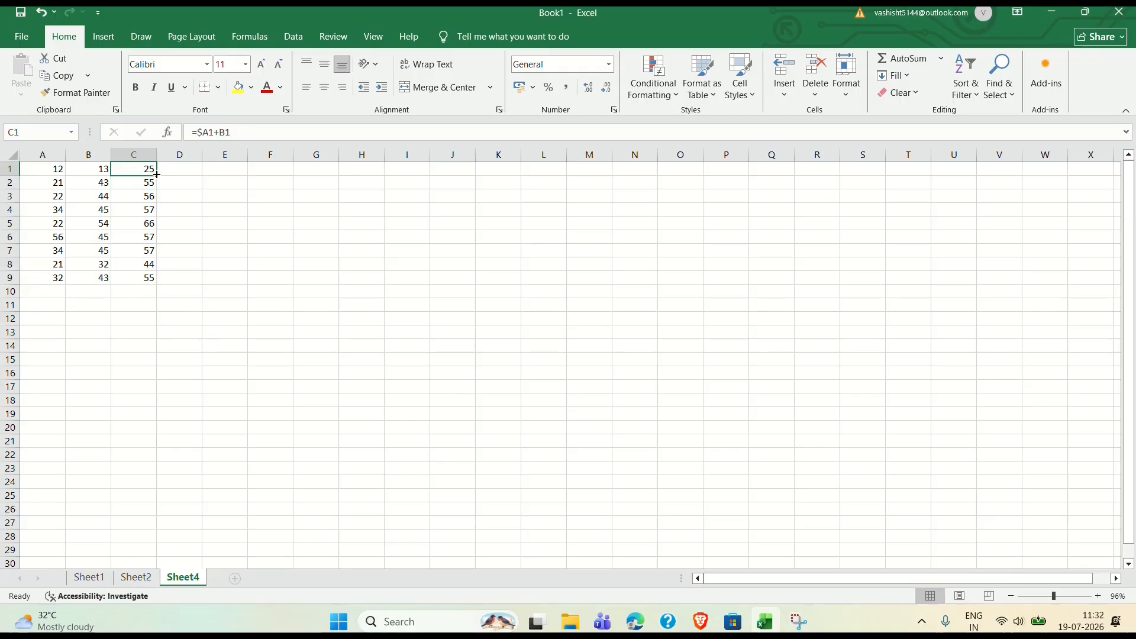
{"action": "double_click", "coordinate": [156, 175]}
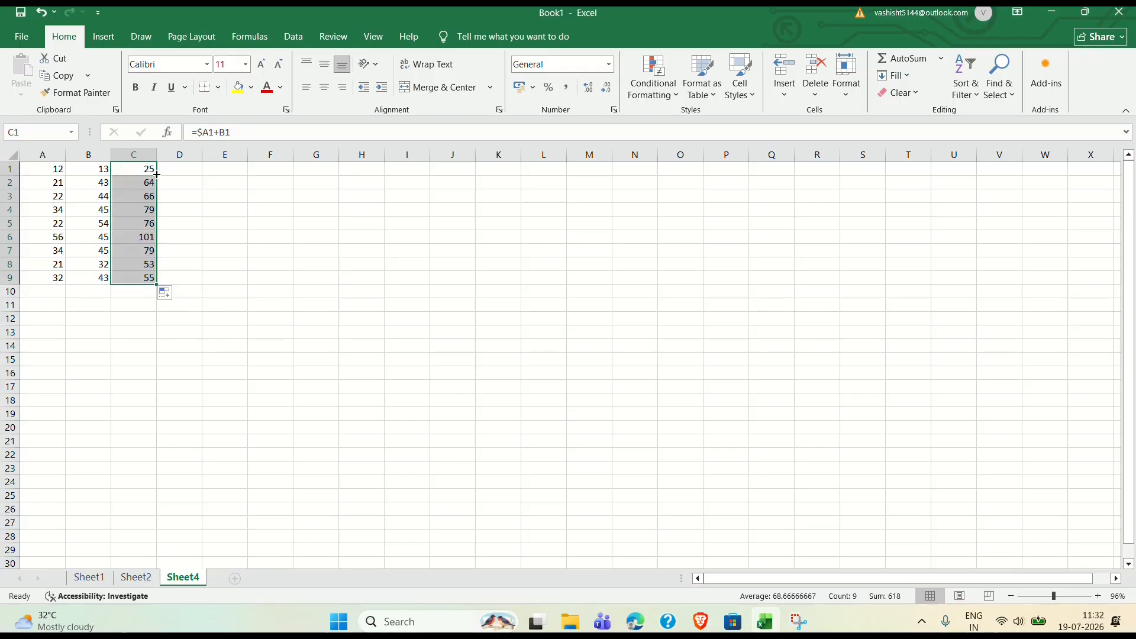
{"action": "left_click", "coordinate": [234, 211]}
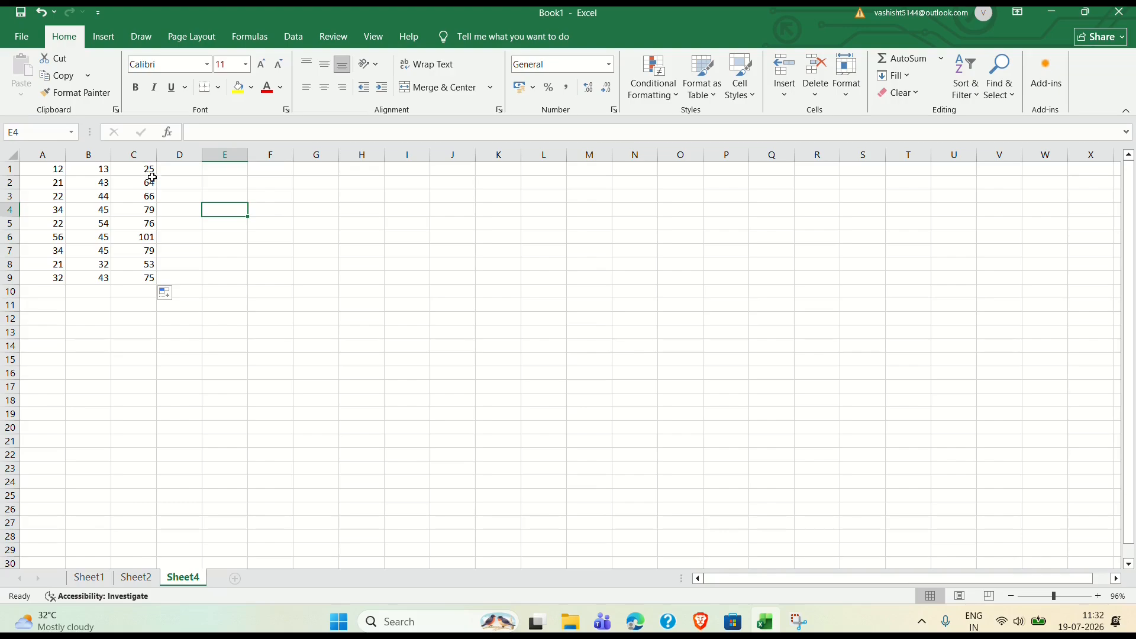
{"action": "left_click", "coordinate": [147, 198]}
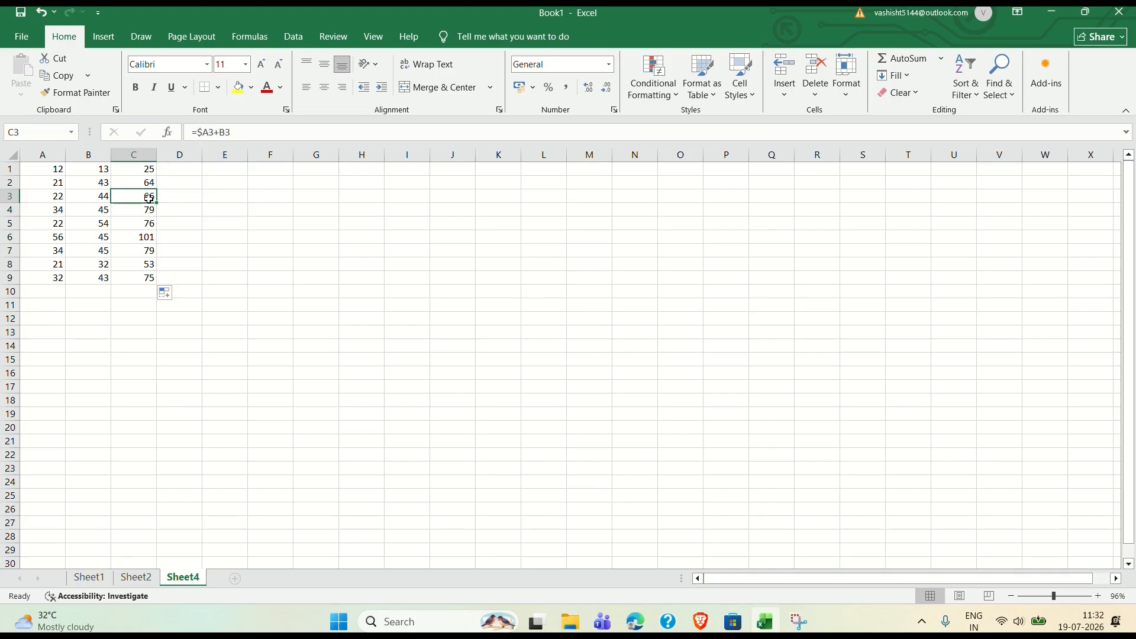
{"action": "left_click", "coordinate": [142, 223]}
{"action": "left_click", "coordinate": [142, 246]}
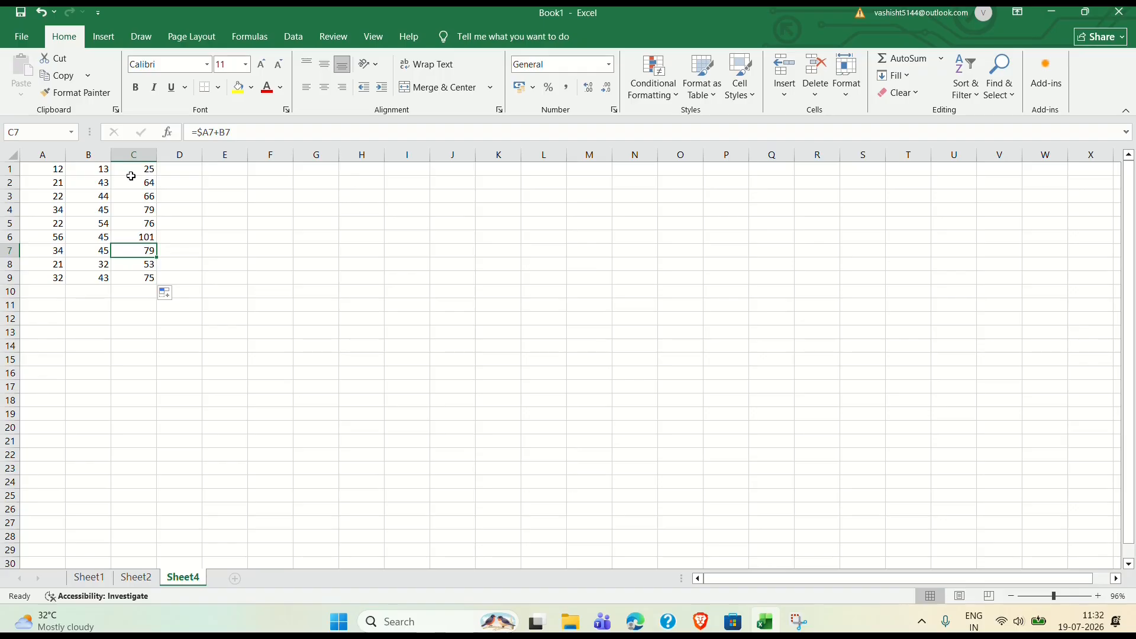
{"action": "key", "text": "Up"}
Change the formula in C1 to =A1+B$1, making A1 relative and locking the row of B1
{"action": "left_click", "coordinate": [138, 172]}
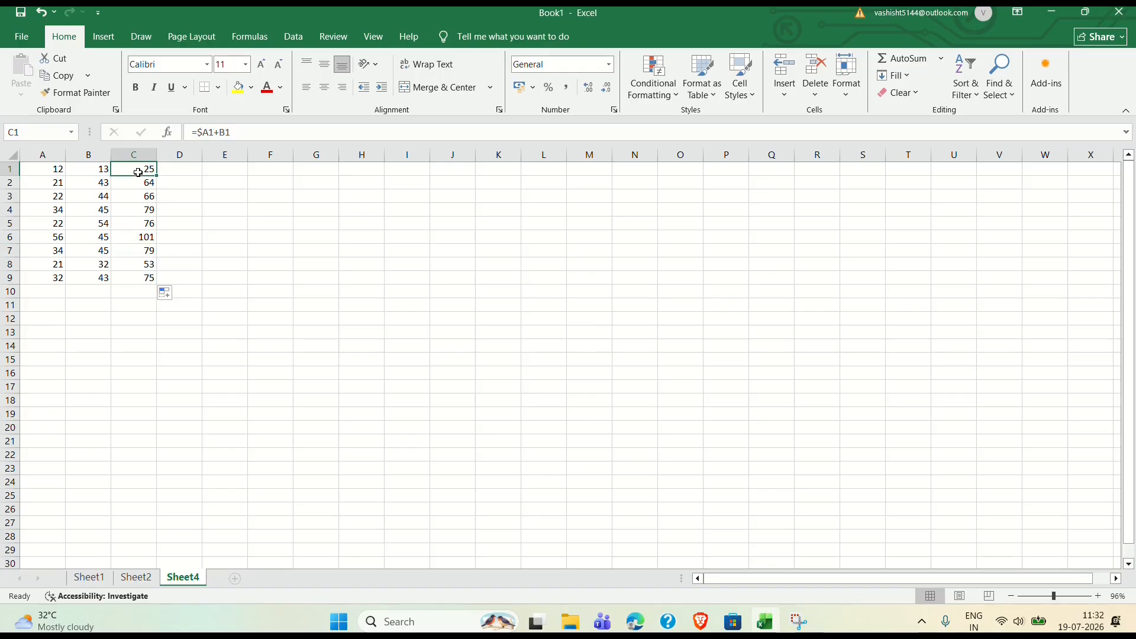
{"action": "double_click", "coordinate": [139, 171]}
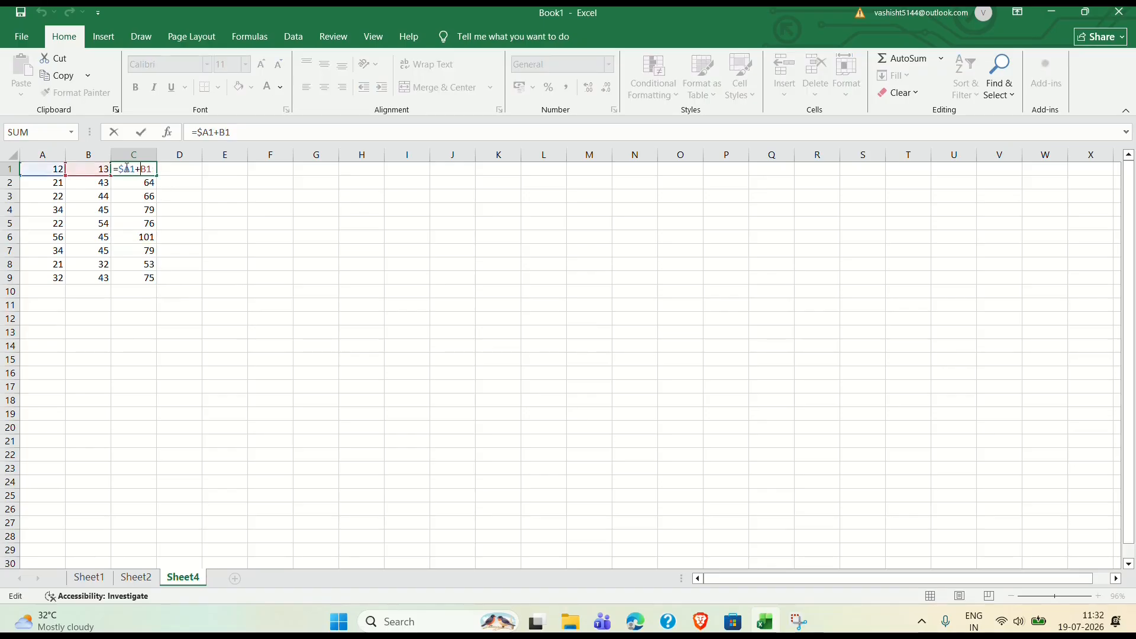
{"action": "key", "text": "BackSpace"}
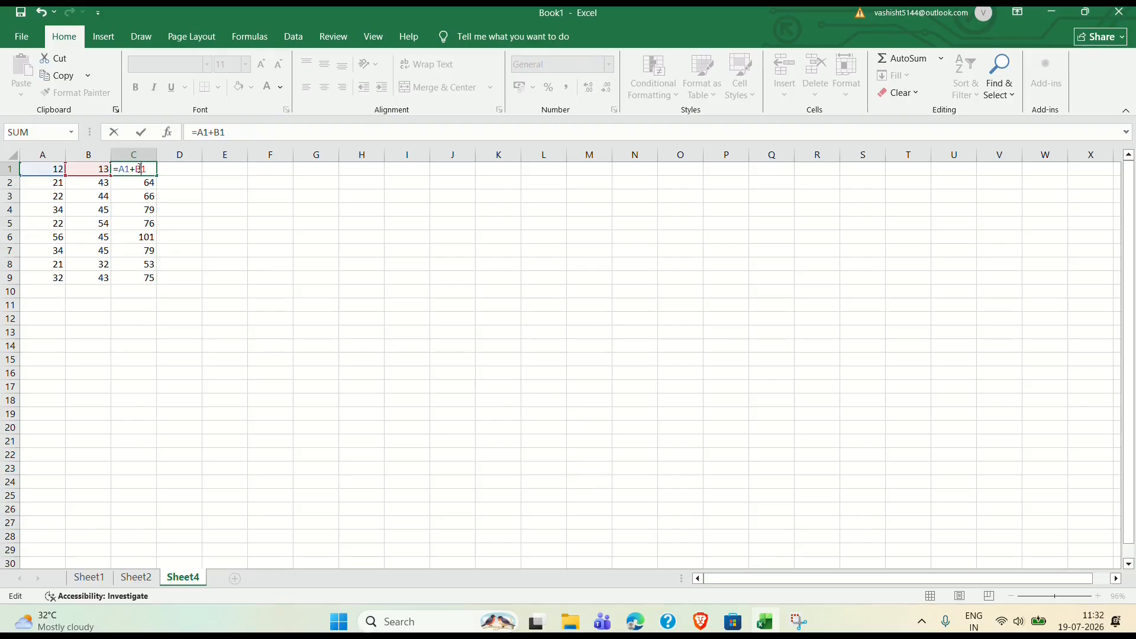
{"action": "type", "text": "$"}
{"action": "key", "text": "Return"}
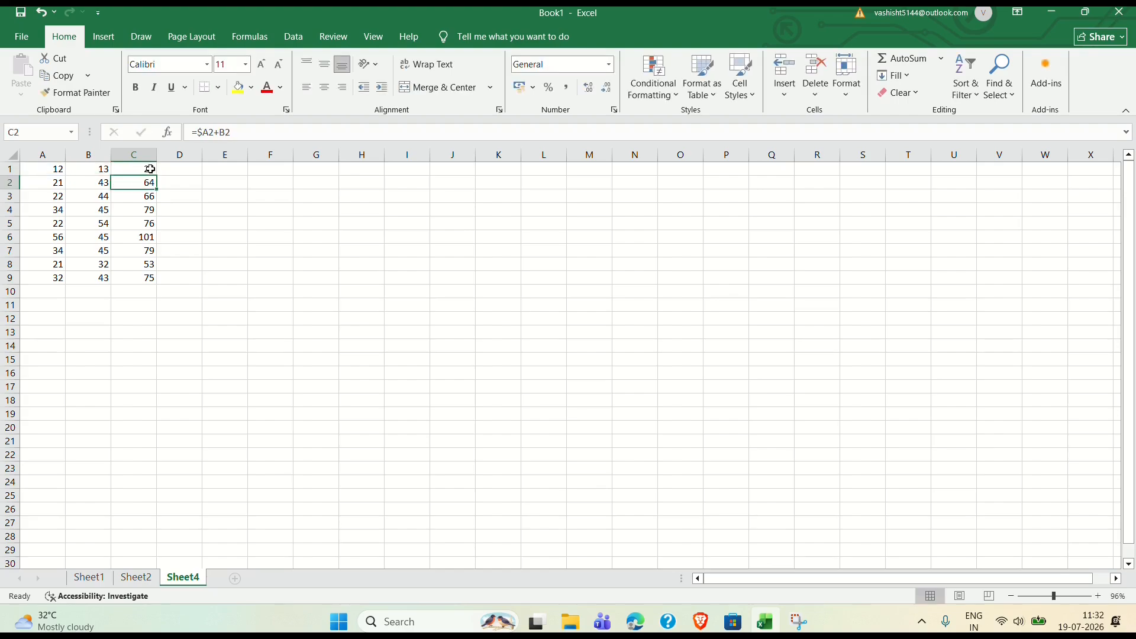
Fill the formula =A1+B$1 from C1 down through C9
{"action": "left_click", "coordinate": [150, 169]}
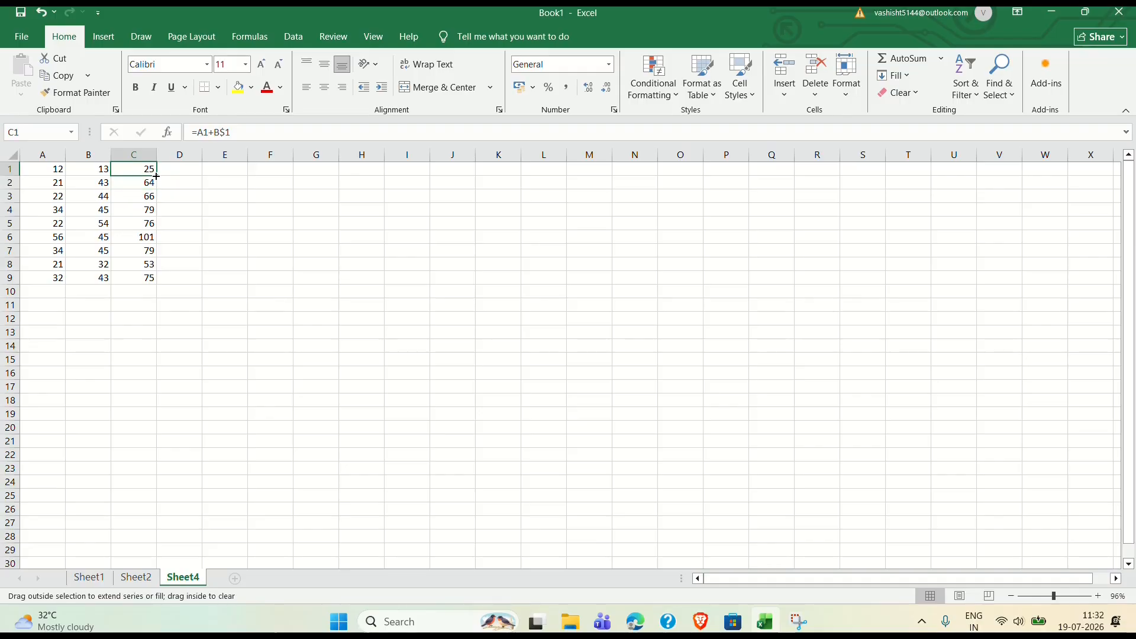
{"action": "left_click_drag", "start_coordinate": [155, 176], "coordinate": [159, 284]}
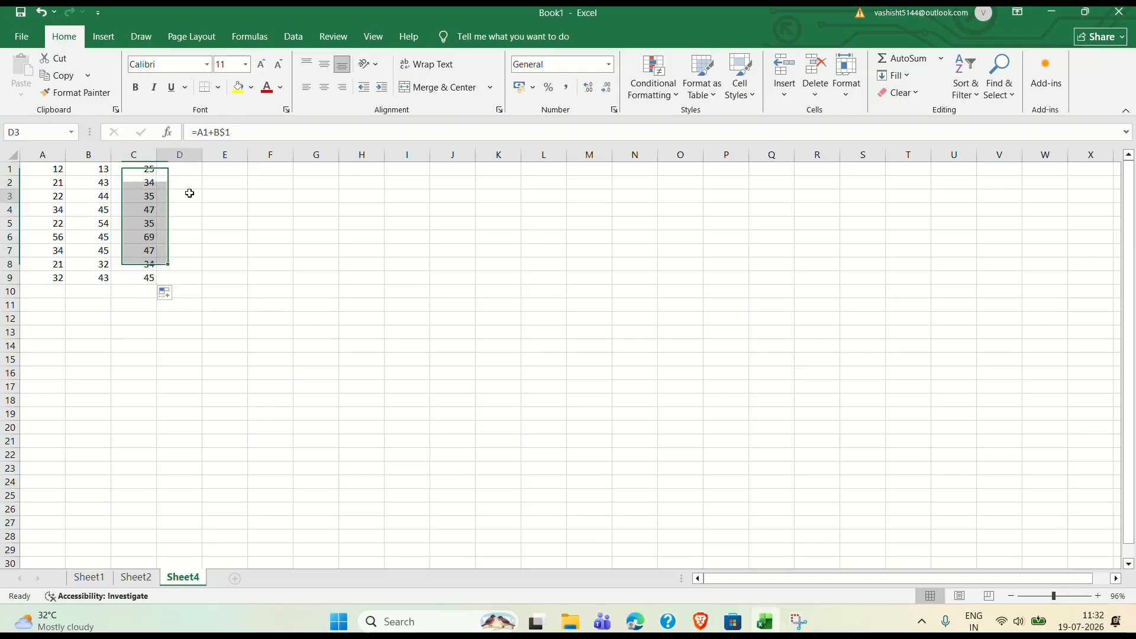
{"action": "left_click", "coordinate": [186, 193]}
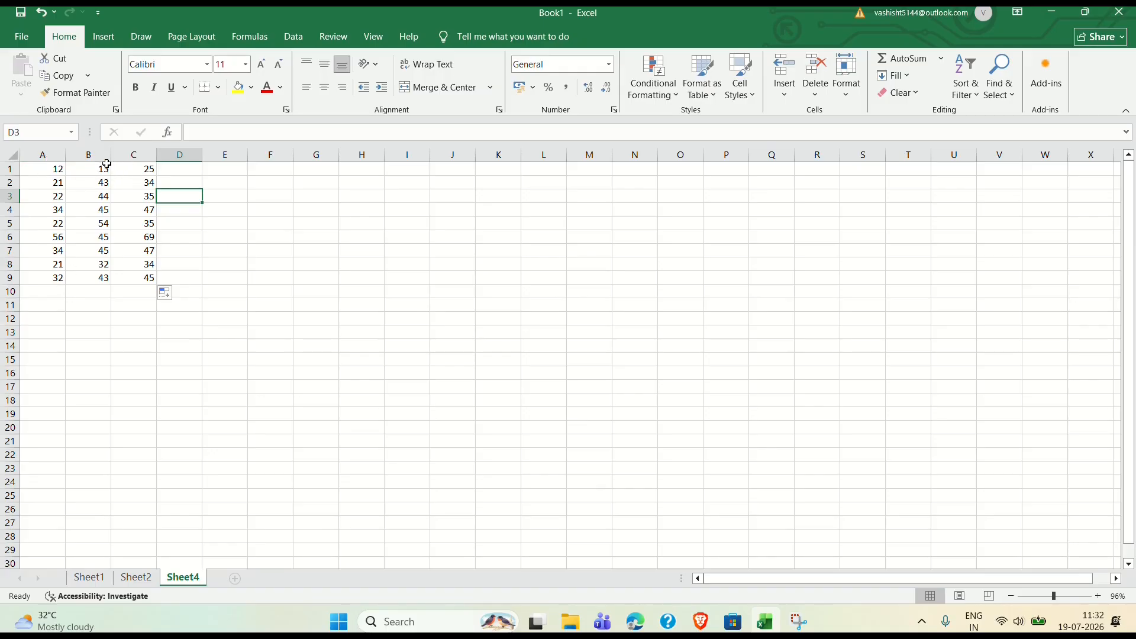
Examine how the row-locked formula was filled into C2, C4 and C5, keeping each formula as it is
{"action": "left_click", "coordinate": [142, 182]}
{"action": "double_click", "coordinate": [142, 182]}
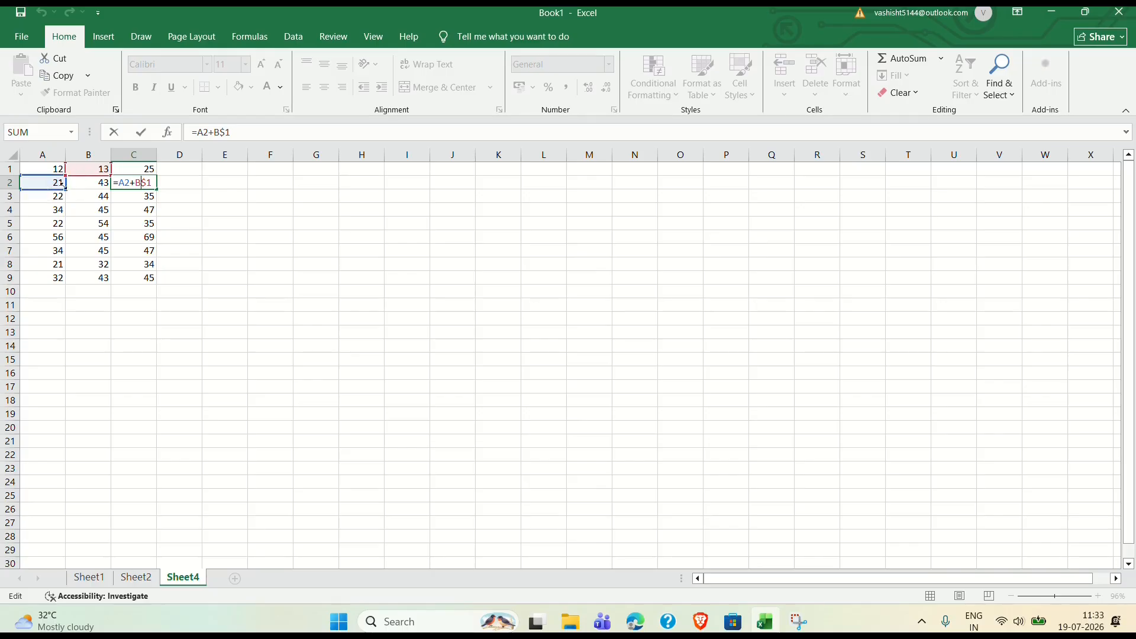
{"action": "left_click", "coordinate": [137, 212]}
{"action": "double_click", "coordinate": [137, 211]}
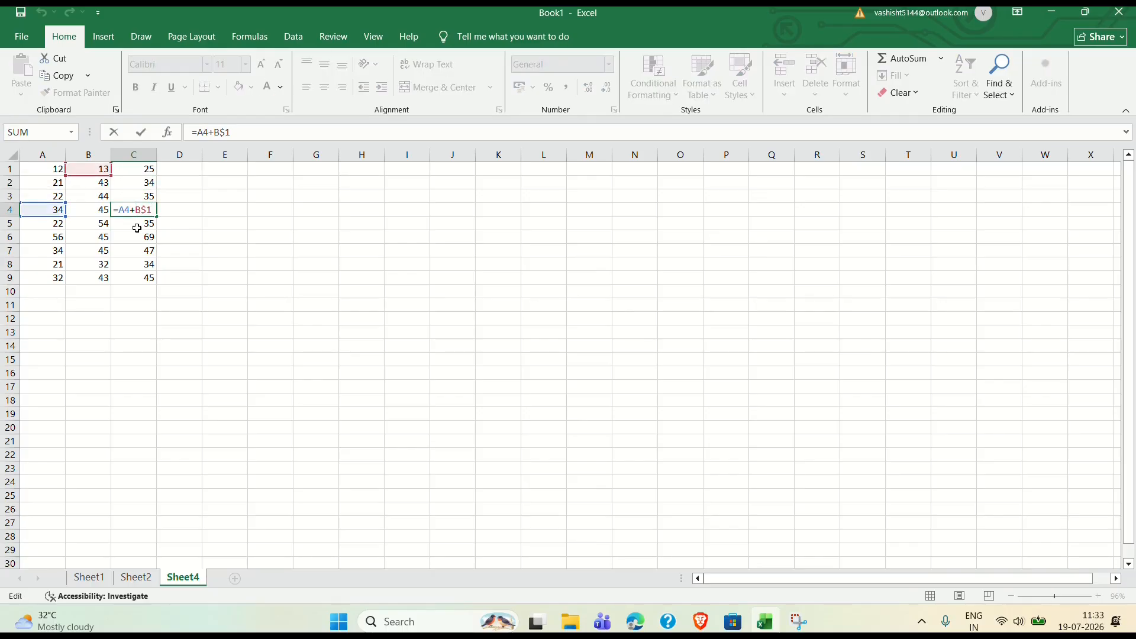
{"action": "left_click", "coordinate": [137, 228]}
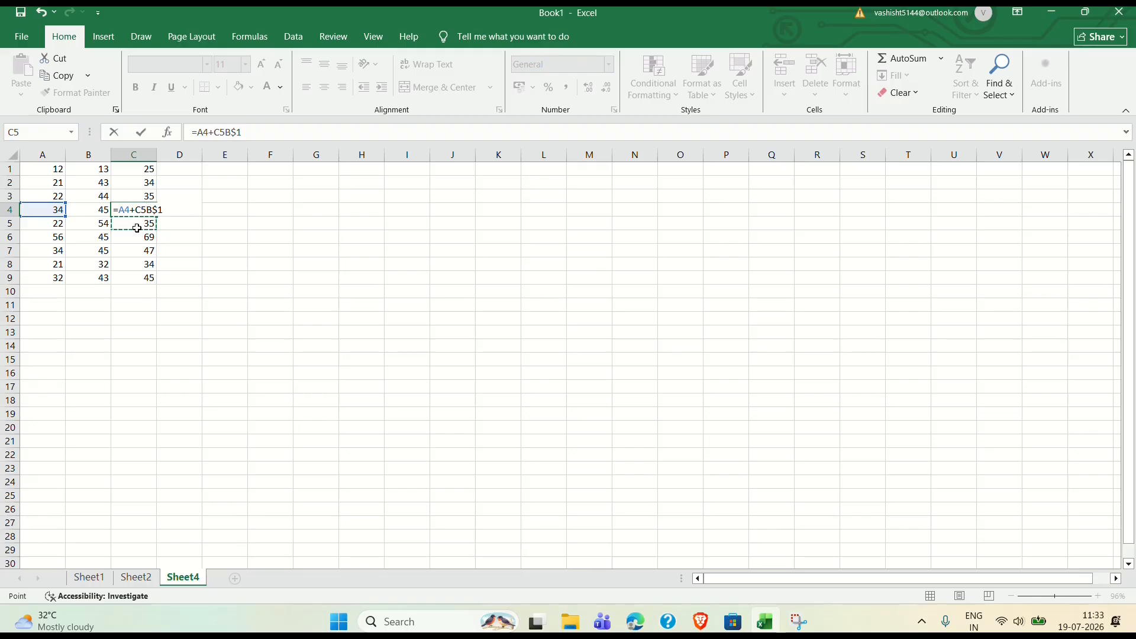
{"action": "key", "text": "BackSpace"}
{"action": "key", "text": "BackSpace"}
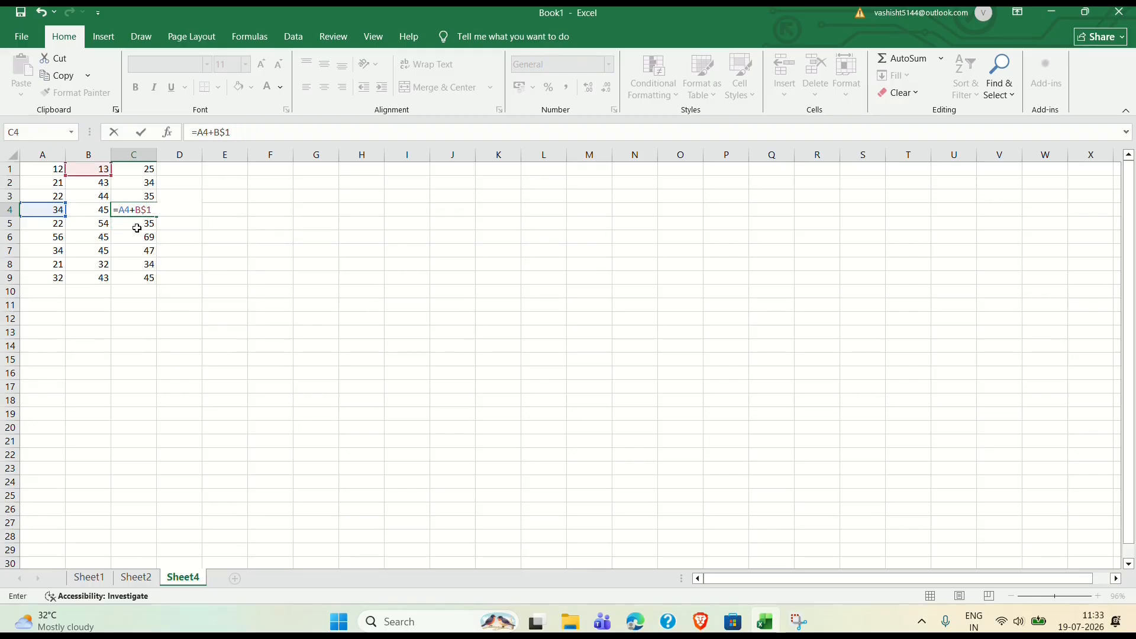
{"action": "key", "text": "Return"}
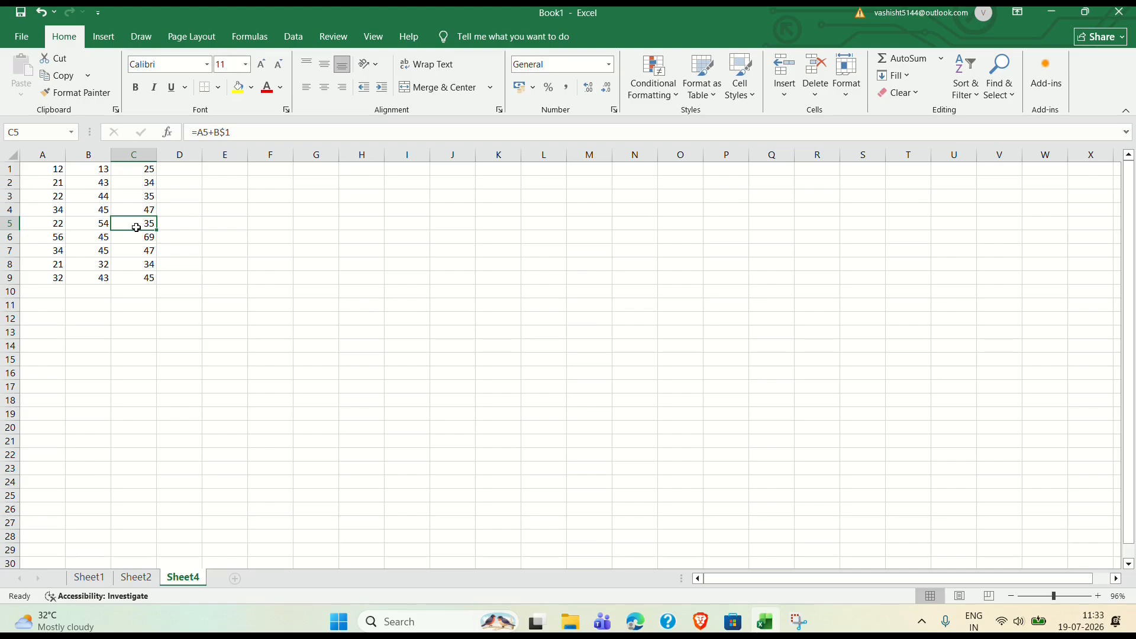
{"action": "double_click", "coordinate": [136, 228]}
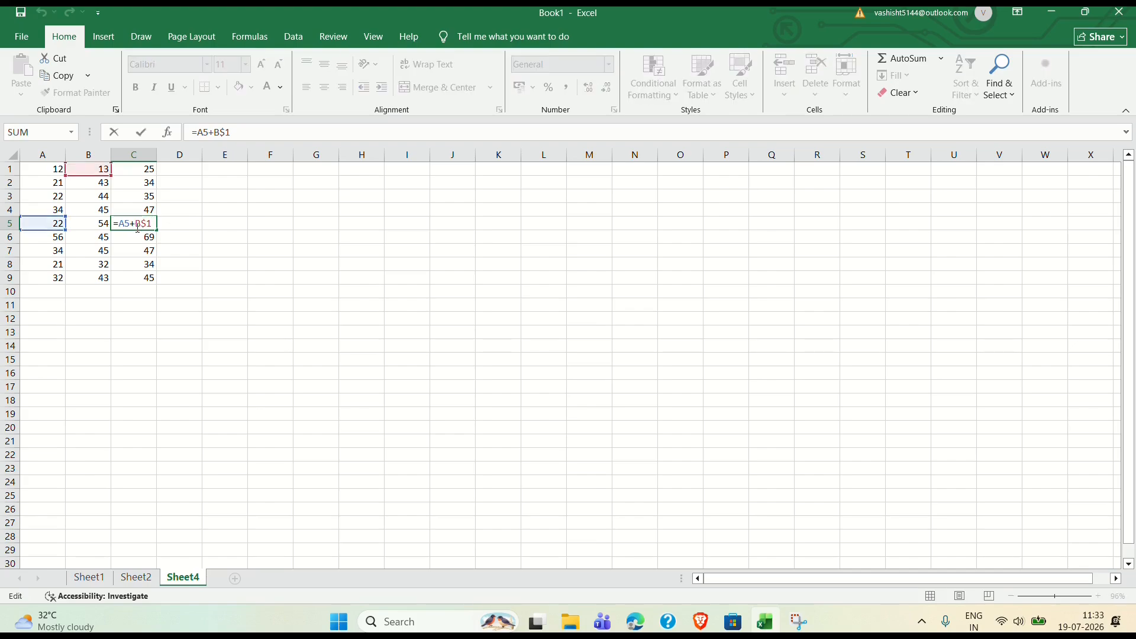
{"action": "left_click", "coordinate": [256, 256]}
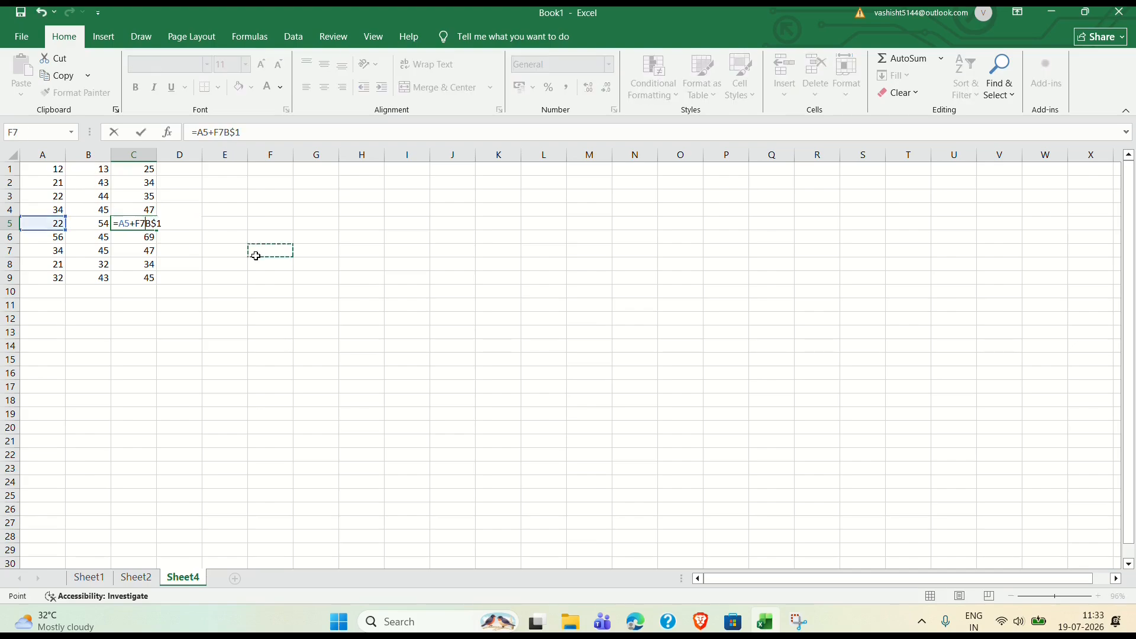
{"action": "key", "text": "BackSpace"}
{"action": "key", "text": "BackSpace"}
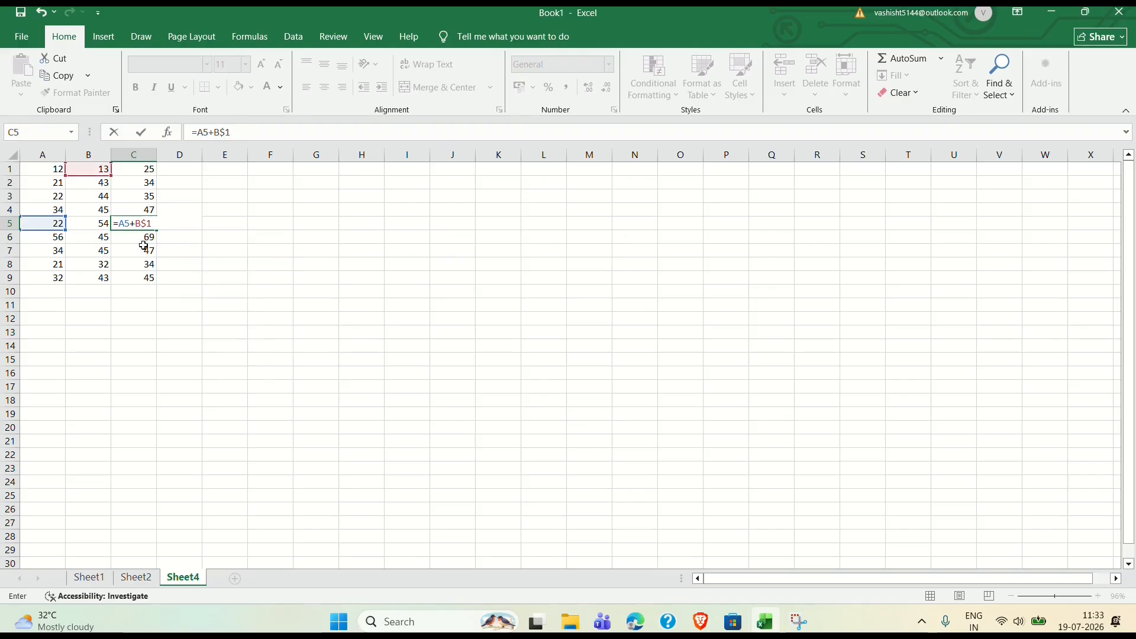
{"action": "key", "text": "Return"}
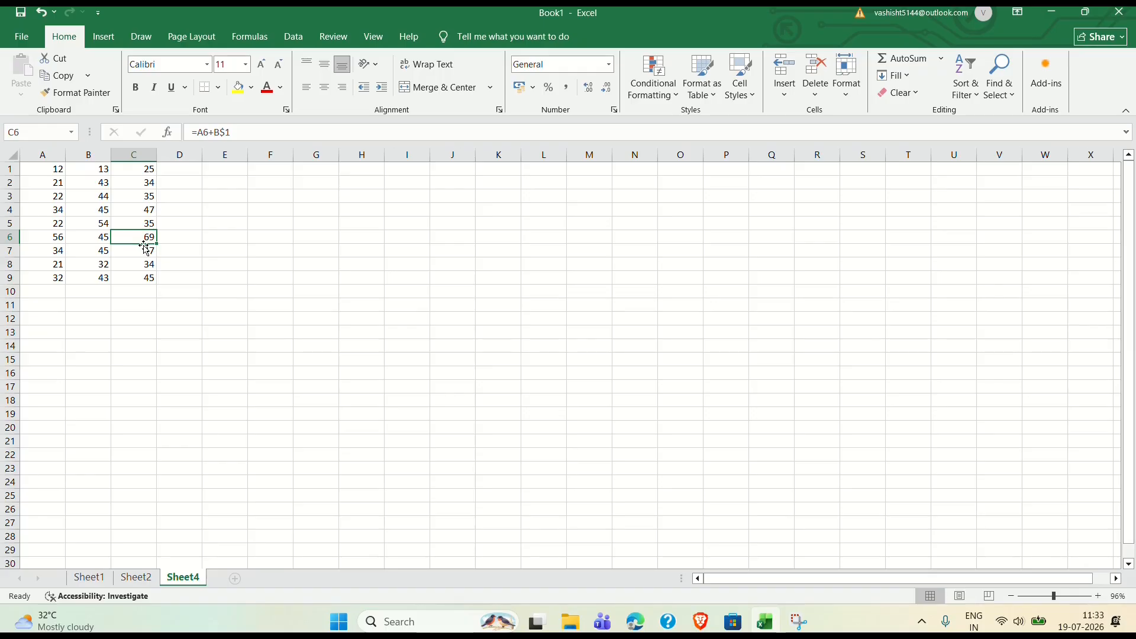
Convert the student marks data A1:F11 on Sheet2 into a table with headers
{"action": "left_click", "coordinate": [135, 579]}
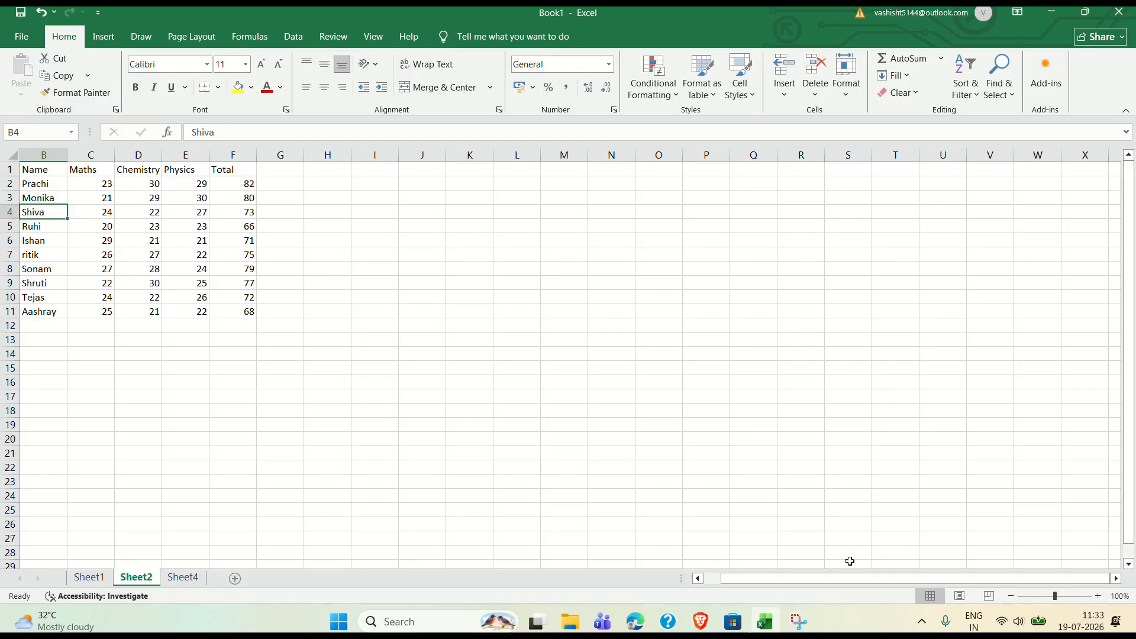
{"action": "left_click", "coordinate": [697, 579]}
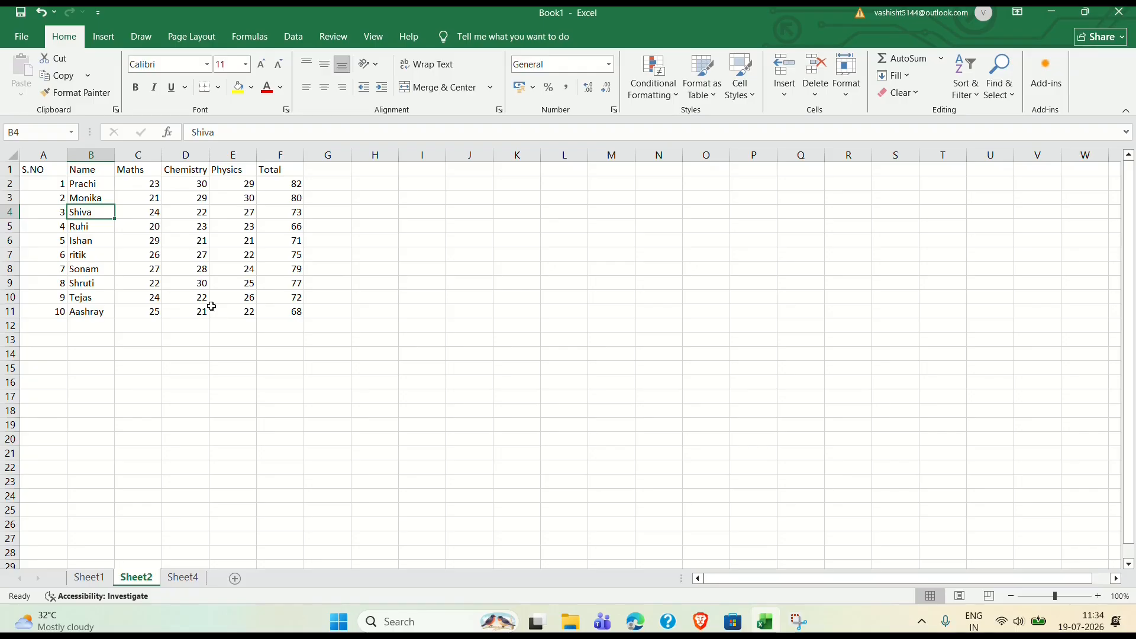
{"action": "left_click", "coordinate": [104, 39]}
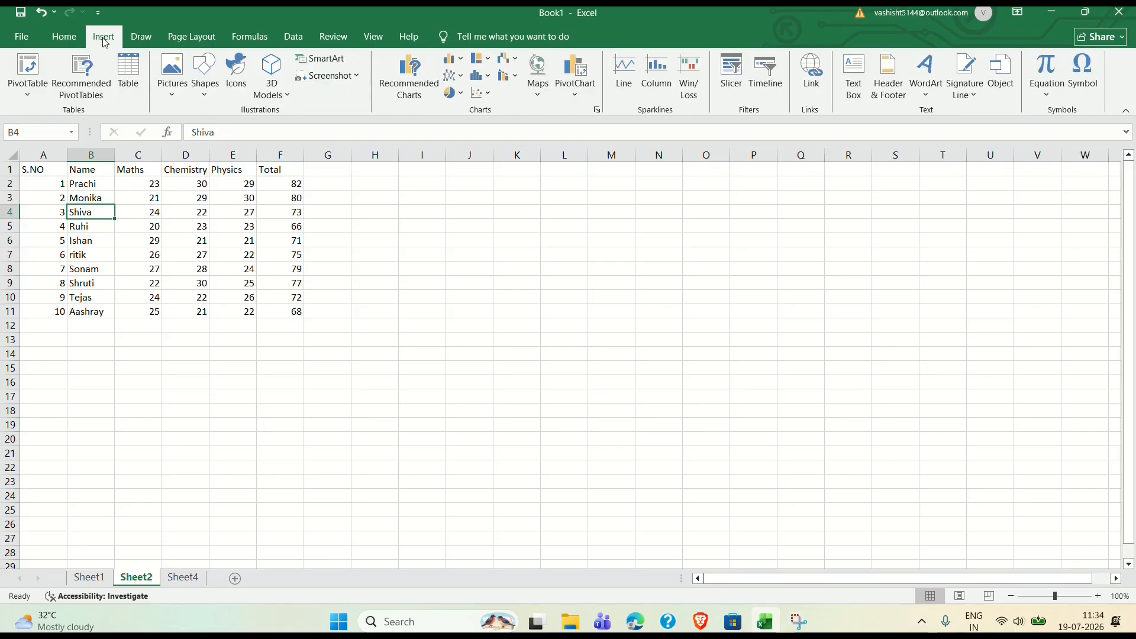
{"action": "left_click", "coordinate": [130, 77]}
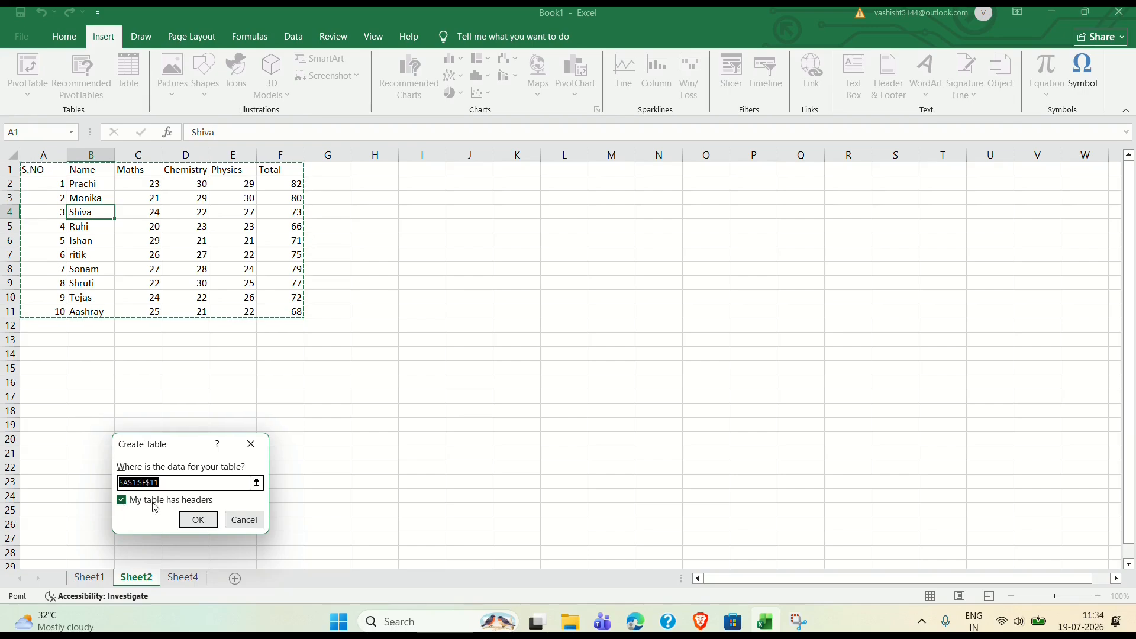
{"action": "left_click", "coordinate": [196, 519]}
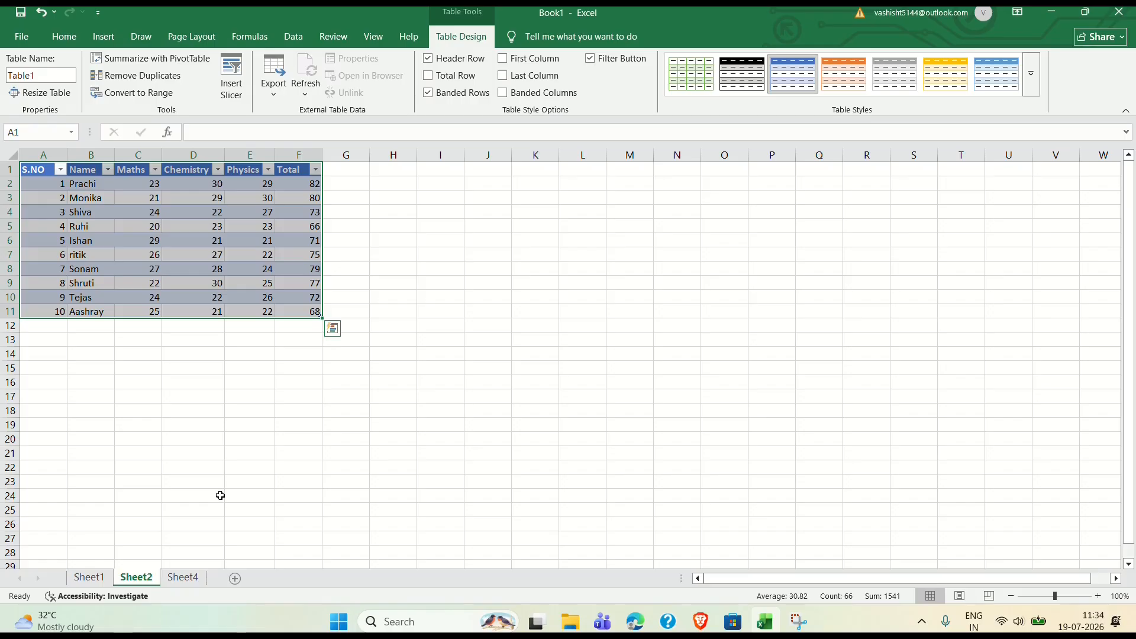
Apply the dark table style with an orange header row and blue banded rows to the marks table
{"action": "left_click", "coordinate": [1033, 77]}
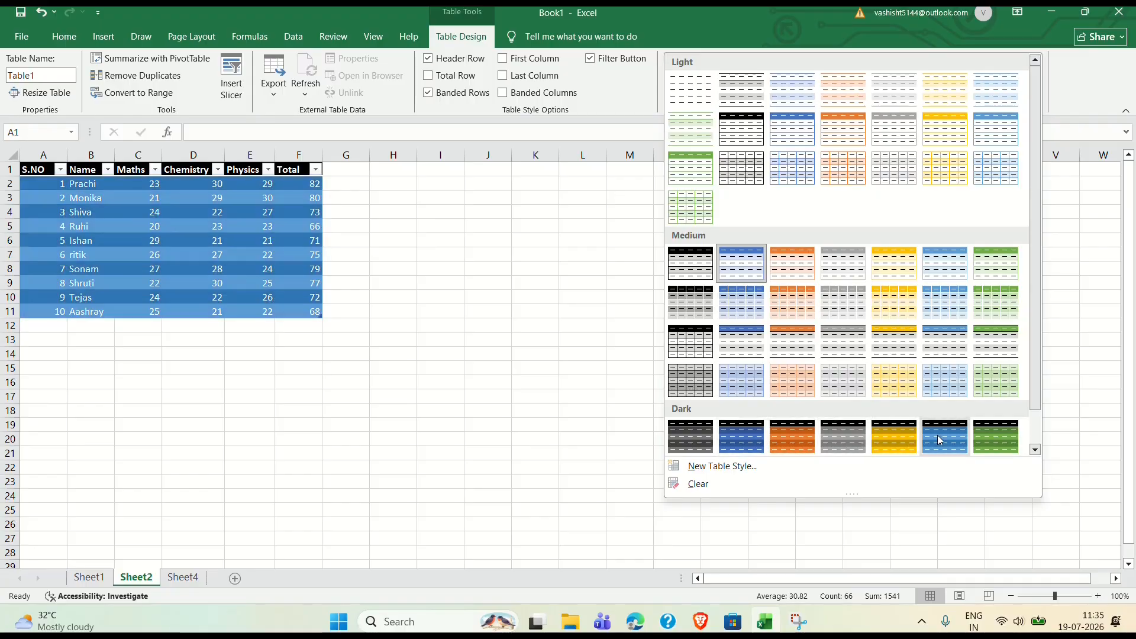
{"action": "left_click", "coordinate": [1035, 450]}
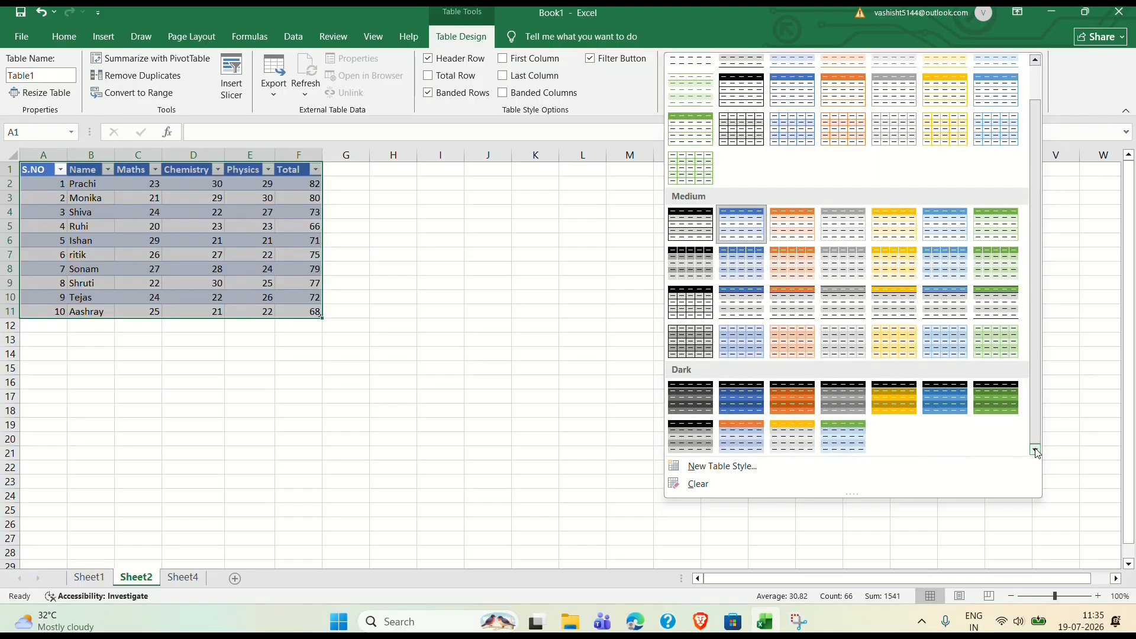
{"action": "left_click", "coordinate": [754, 449]}
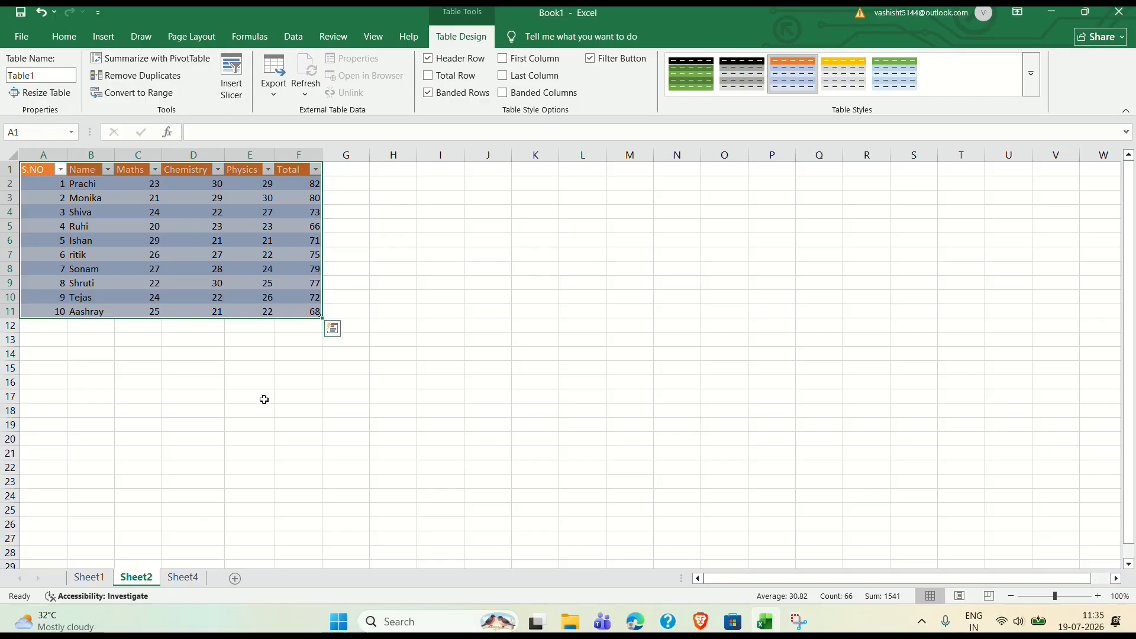
{"action": "left_click", "coordinate": [277, 380]}
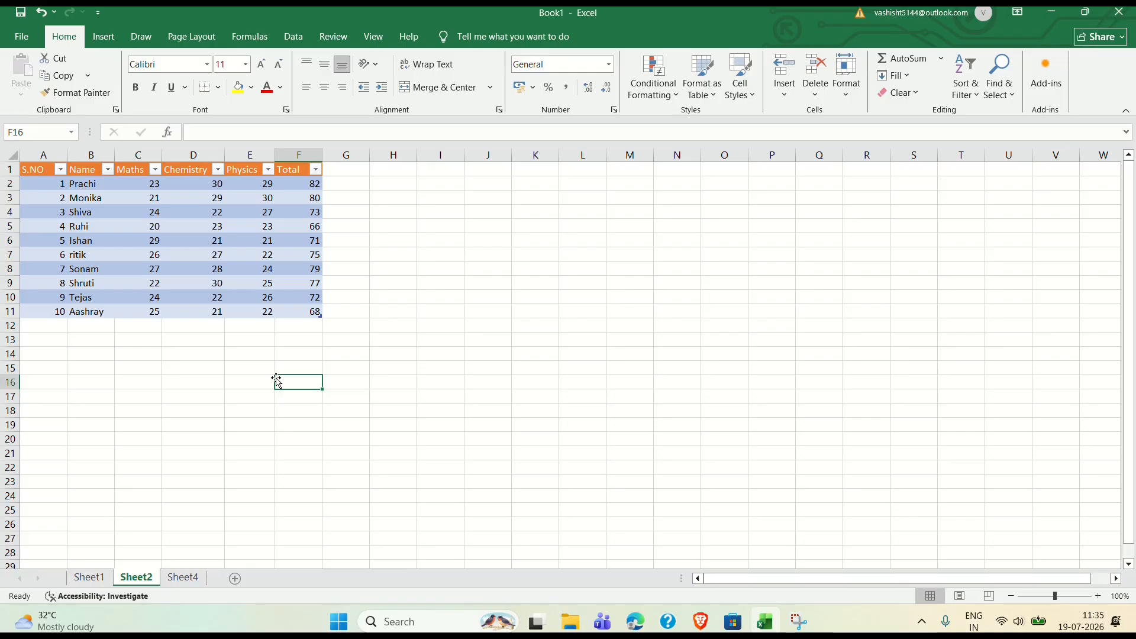
Add a column headed Result in G1, directly after the Total column of the marks table
{"action": "left_click", "coordinate": [347, 170]}
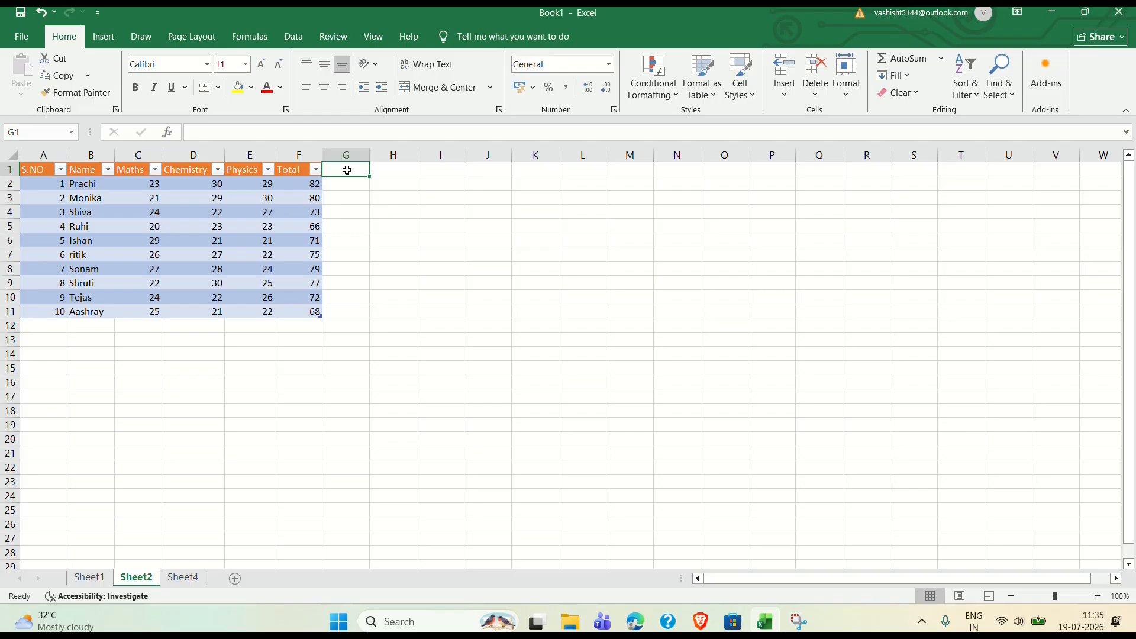
{"action": "type", "text": "Res"}
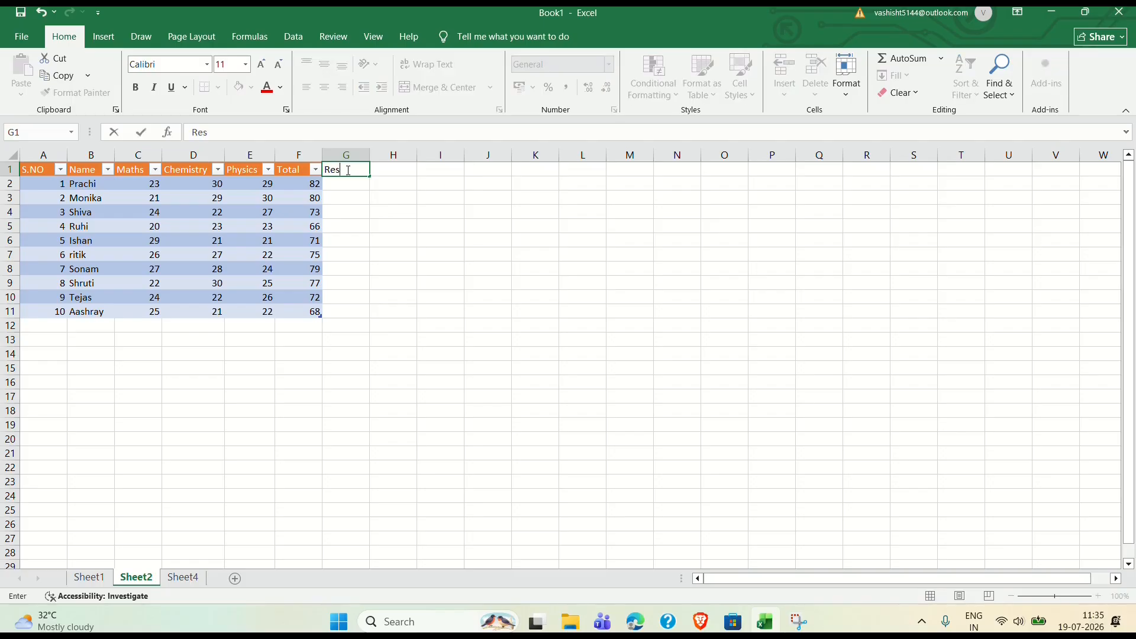
{"action": "type", "text": "ult"}
{"action": "key", "text": "ctrl+Return"}
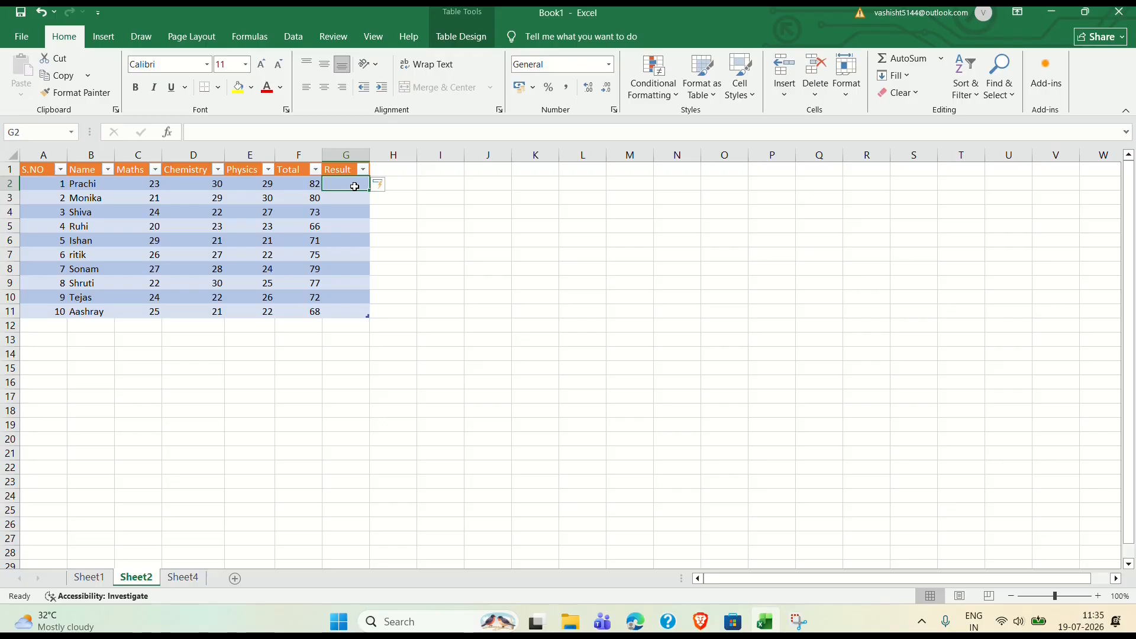
Fill in the Result column with pass in G2, fail in G3 and pass in G4
{"action": "type", "text": "pass"}
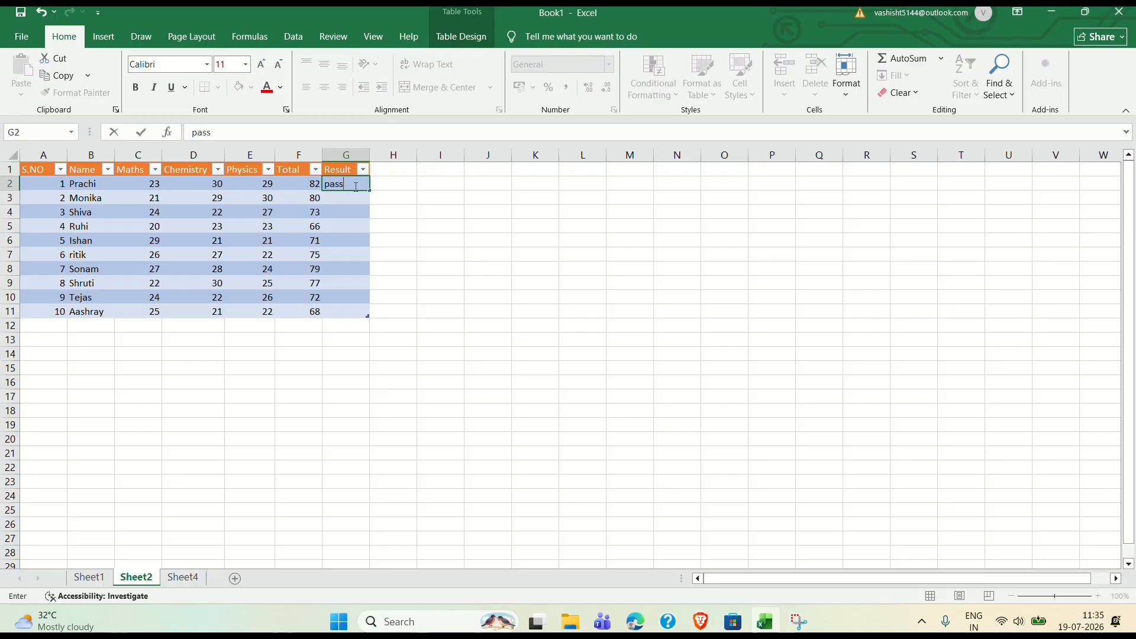
{"action": "key", "text": "Return"}
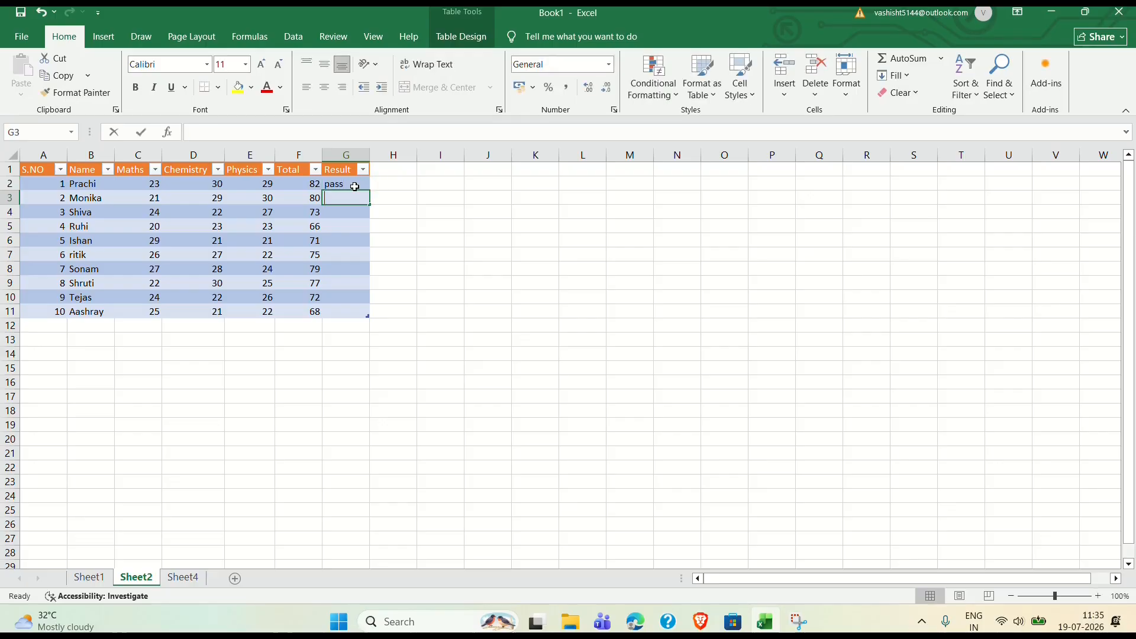
{"action": "type", "text": "fail"}
{"action": "key", "text": "Return"}
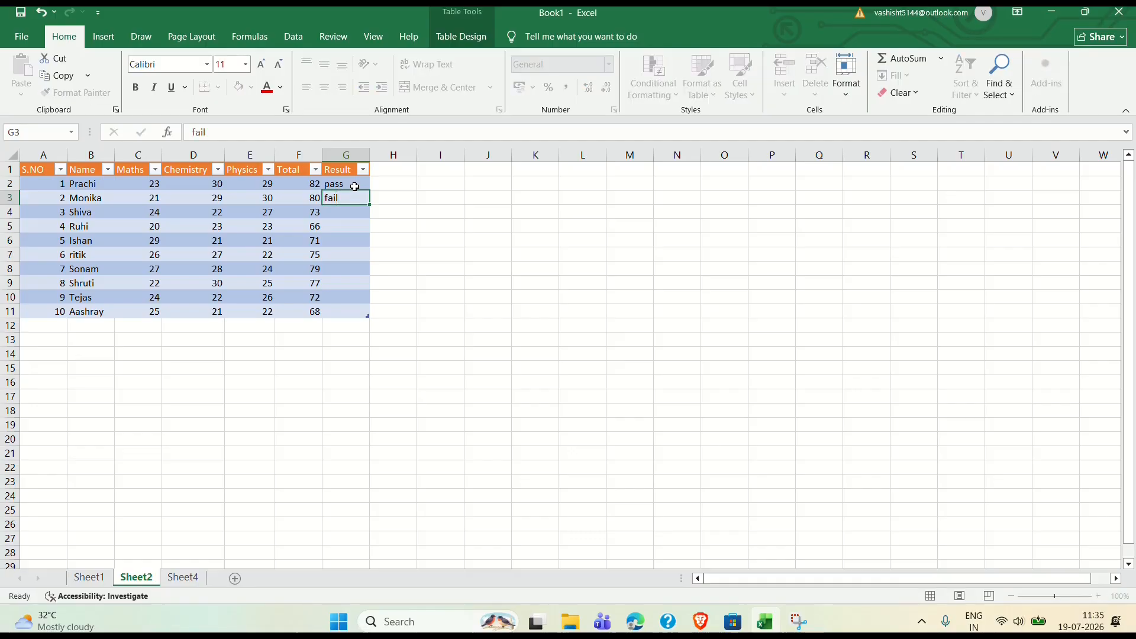
{"action": "type", "text": "pass"}
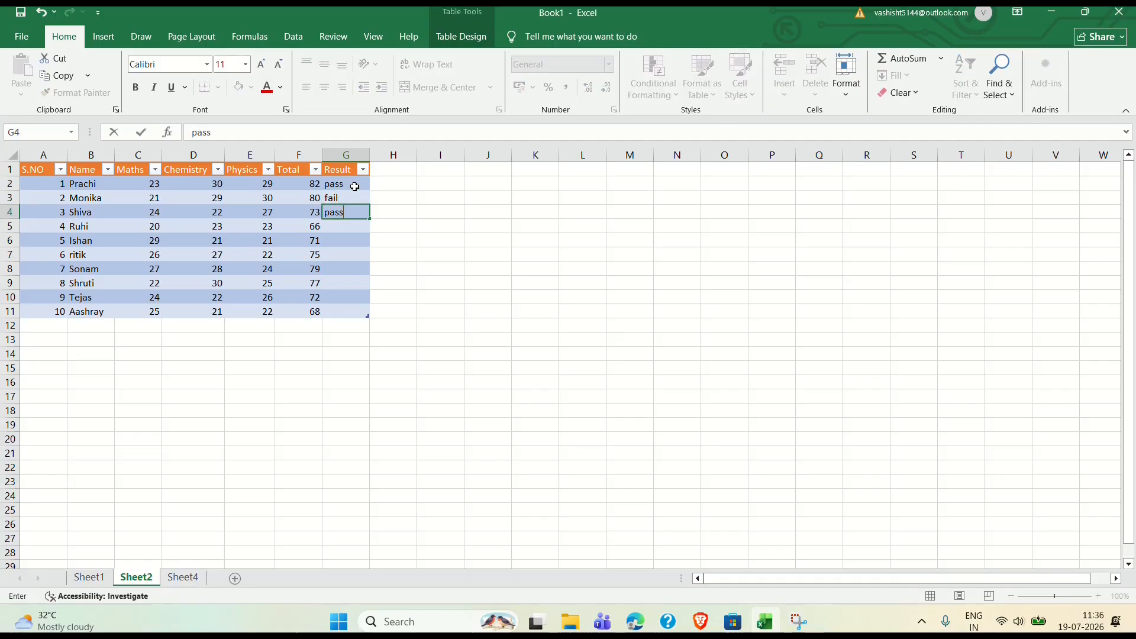
{"action": "key", "text": "Return"}
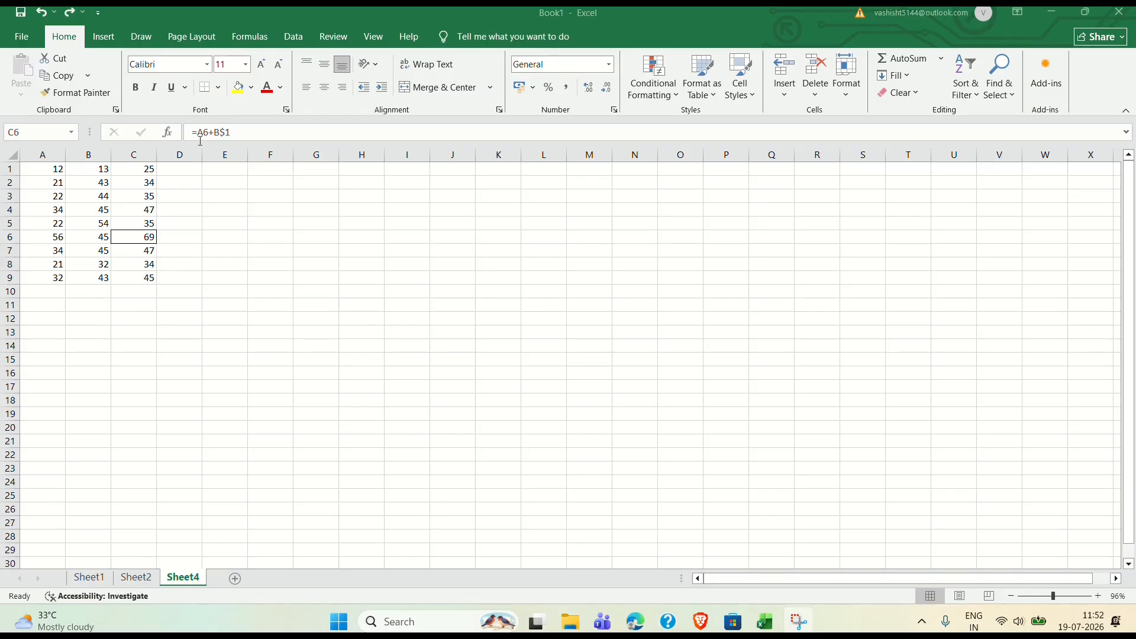
Check the formulas in C1 and C2 on Sheet4 and the cell B1 they refer to
{"action": "left_click", "coordinate": [150, 171]}
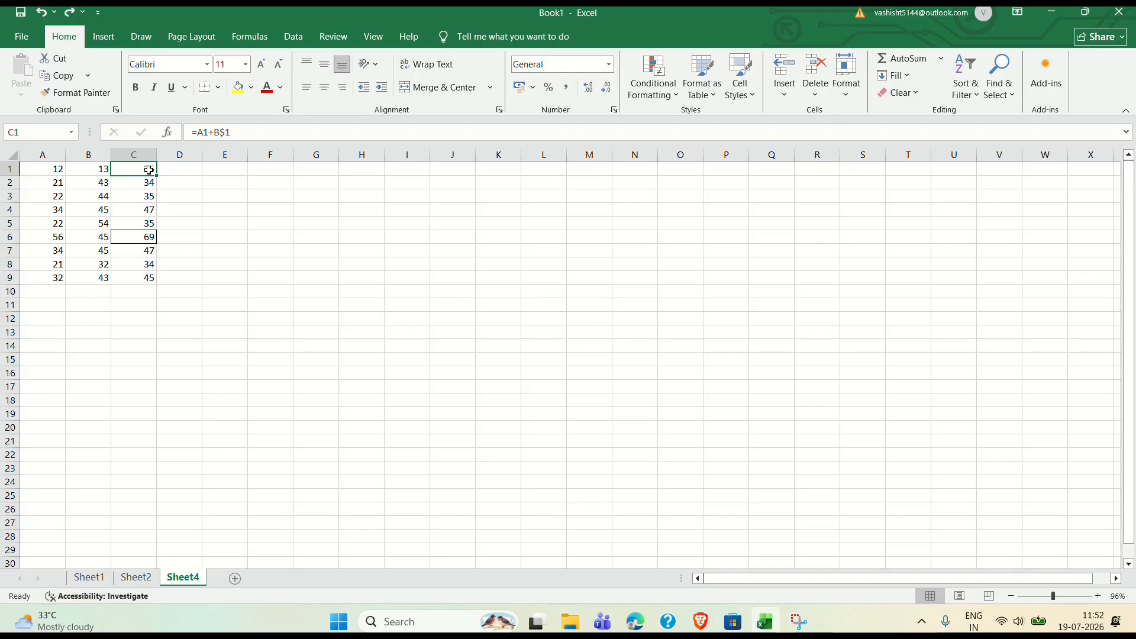
{"action": "double_click", "coordinate": [149, 170]}
{"action": "left_click", "coordinate": [148, 183]}
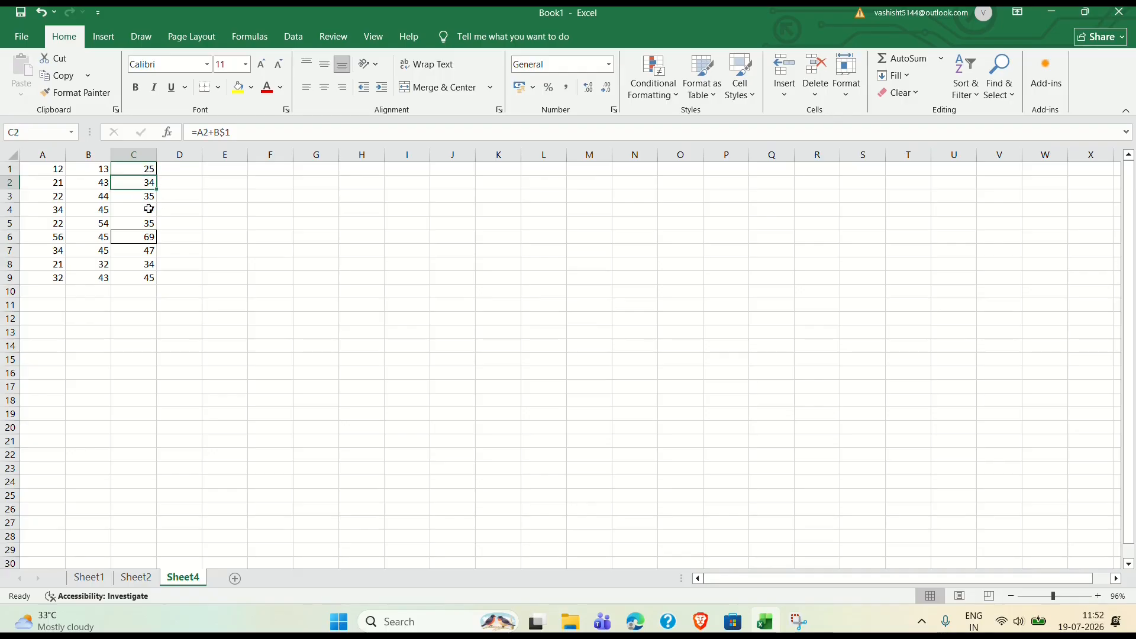
{"action": "left_click", "coordinate": [99, 170]}
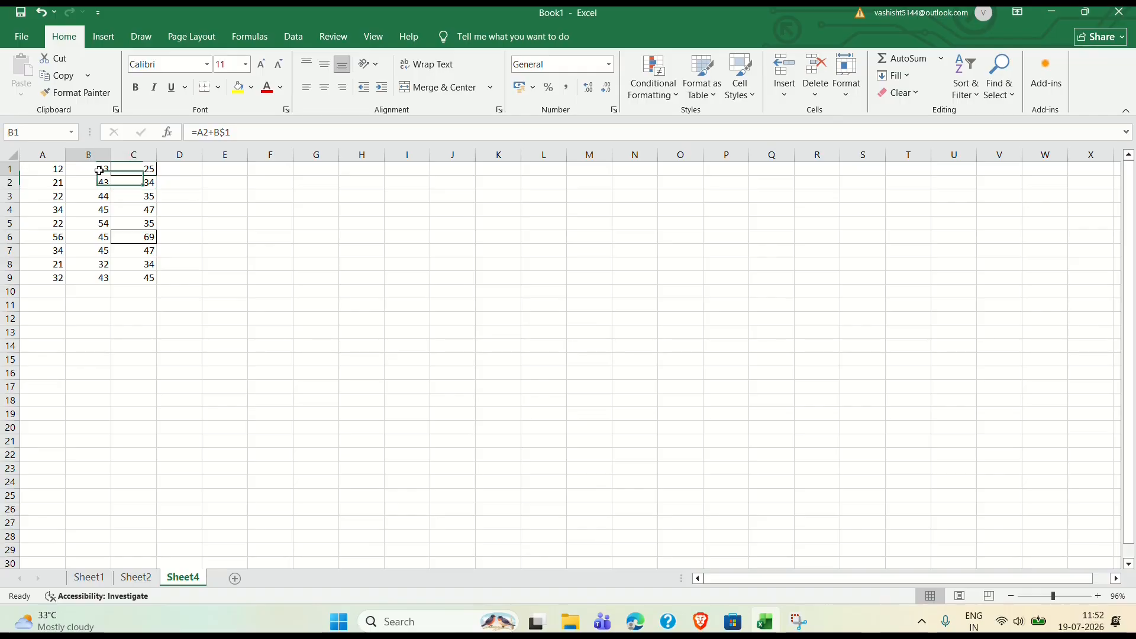
Create a new cell style named Style 3 based on C1, reviewing its font, border and fill settings without changing them
{"action": "left_click", "coordinate": [147, 171]}
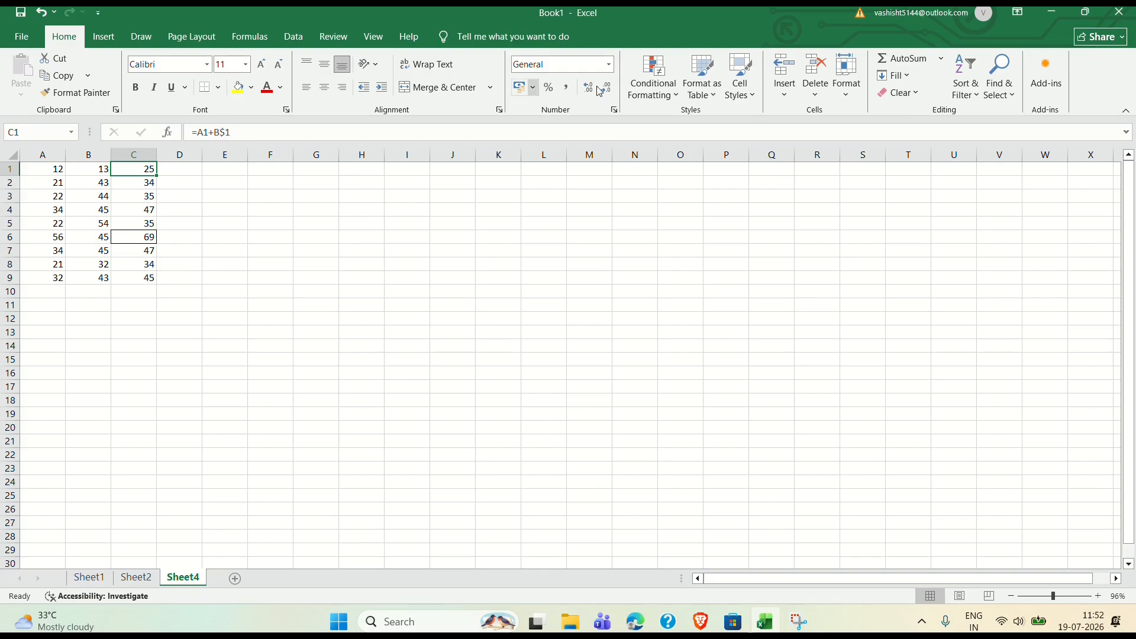
{"action": "left_click", "coordinate": [739, 83]}
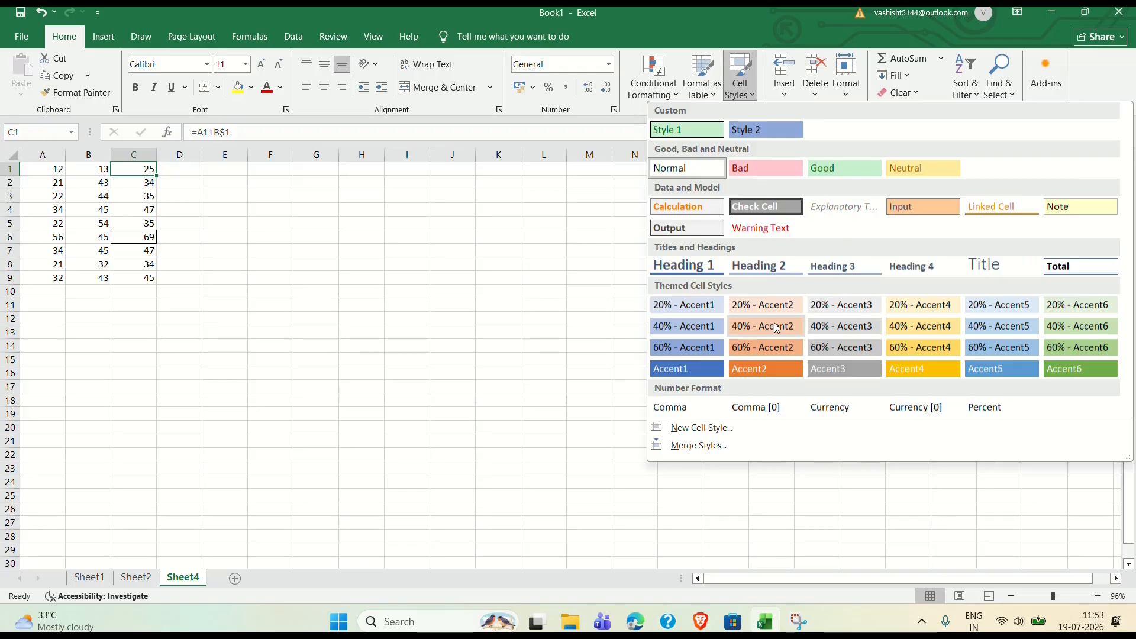
{"action": "left_click", "coordinate": [796, 425]}
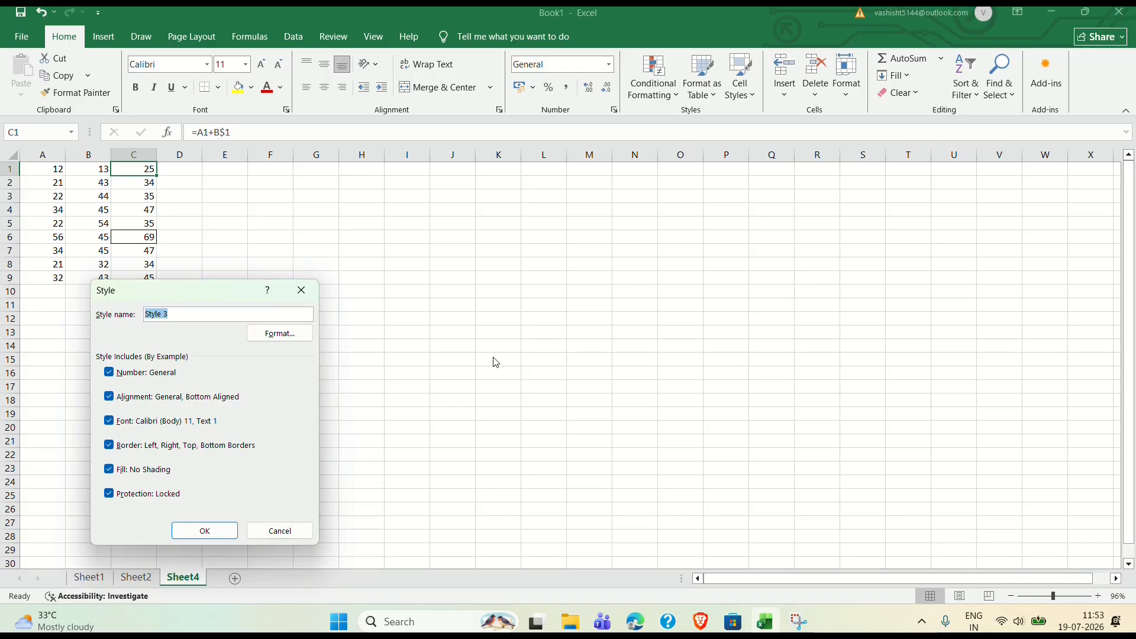
{"action": "left_click", "coordinate": [309, 335]}
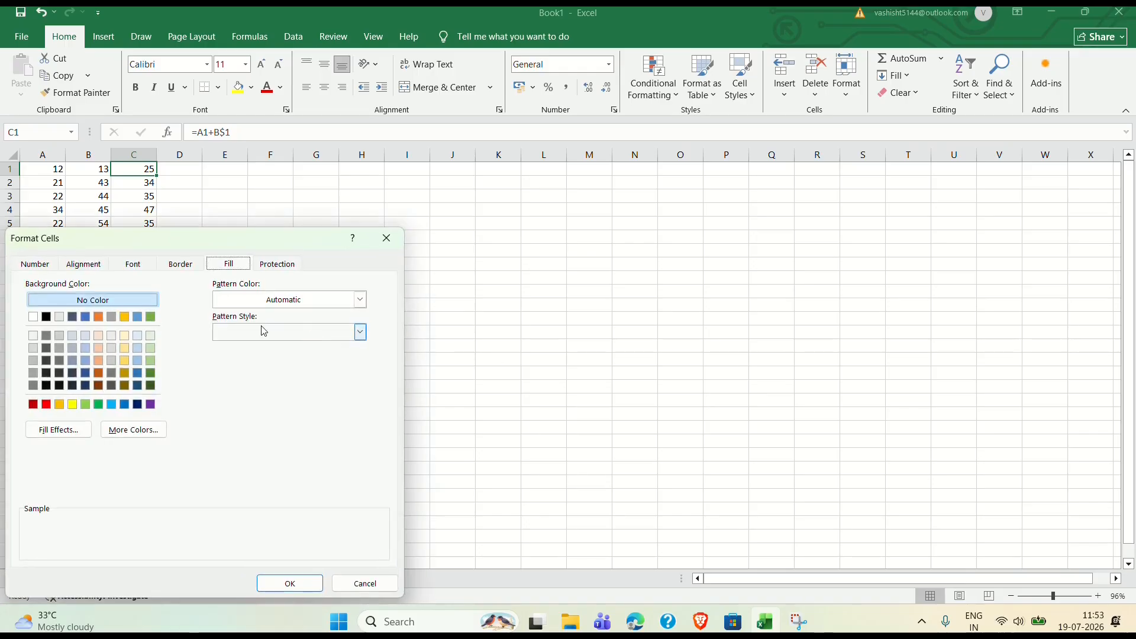
{"action": "left_click", "coordinate": [134, 265]}
{"action": "left_click", "coordinate": [183, 265]}
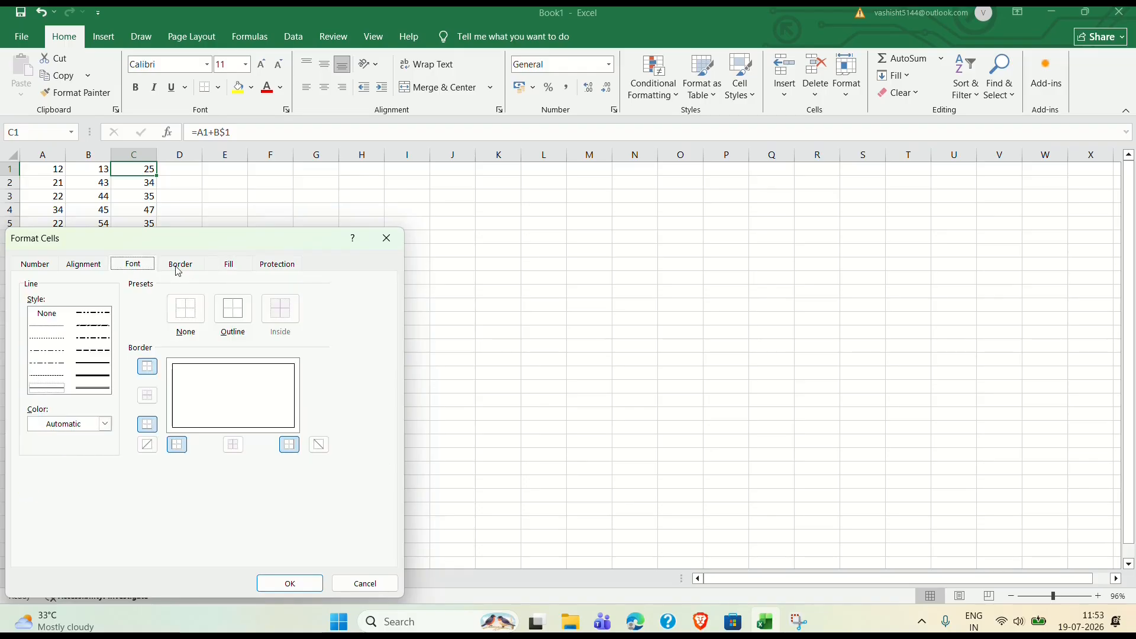
{"action": "left_click", "coordinate": [240, 267]}
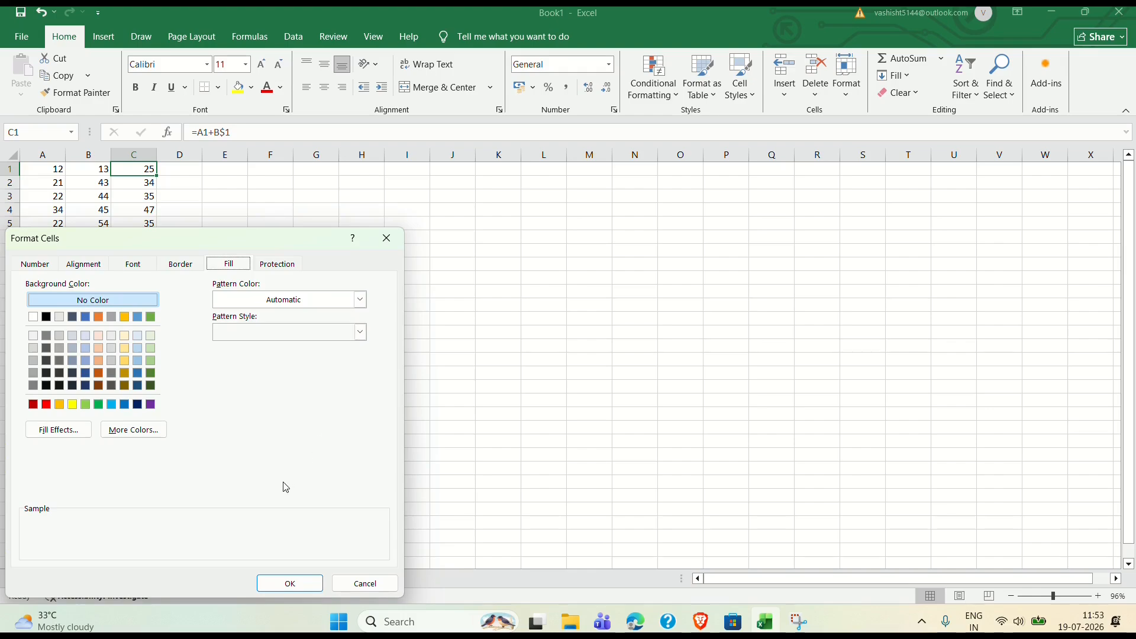
{"action": "left_click", "coordinate": [395, 237]}
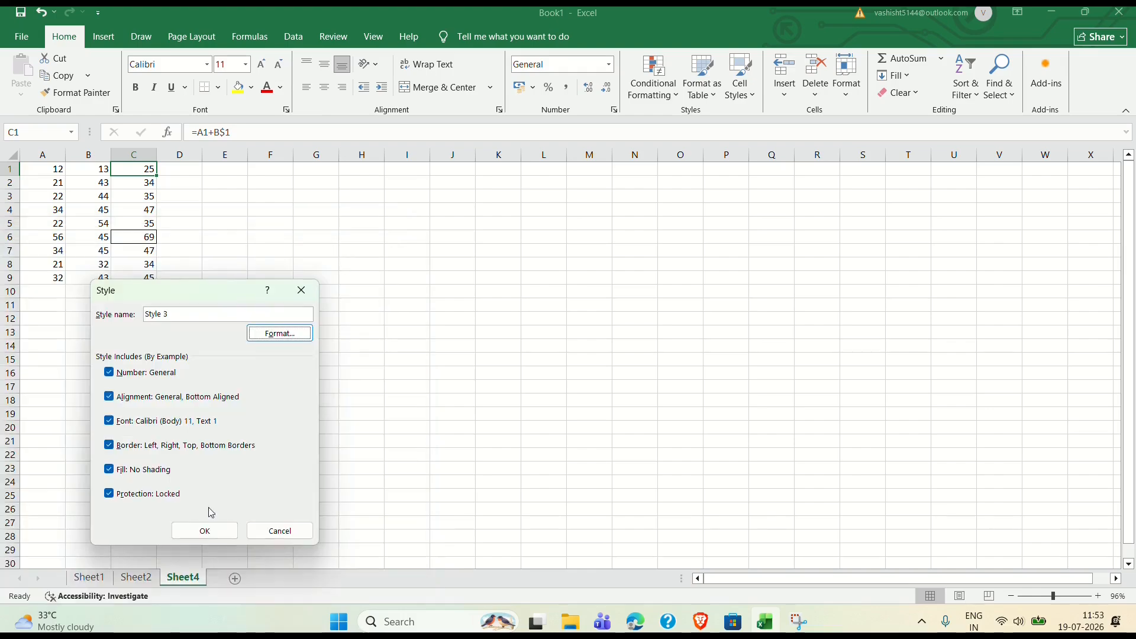
{"action": "left_click", "coordinate": [207, 531]}
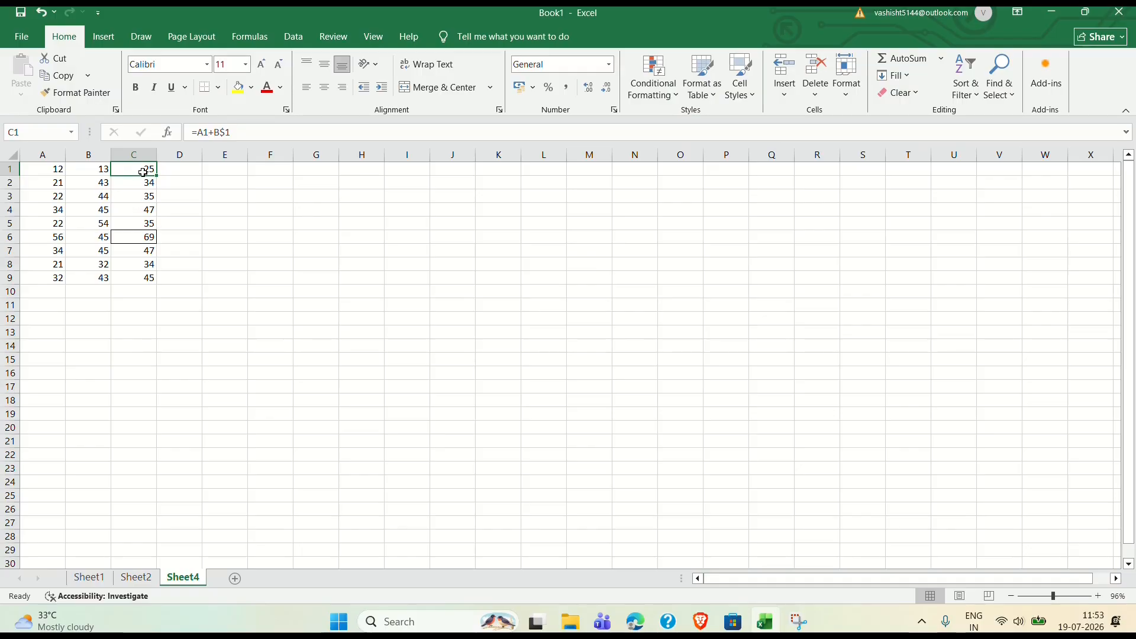
Add the three values of row 1 in D1 with the formula =A1+B1+C1
{"action": "left_click", "coordinate": [185, 170]}
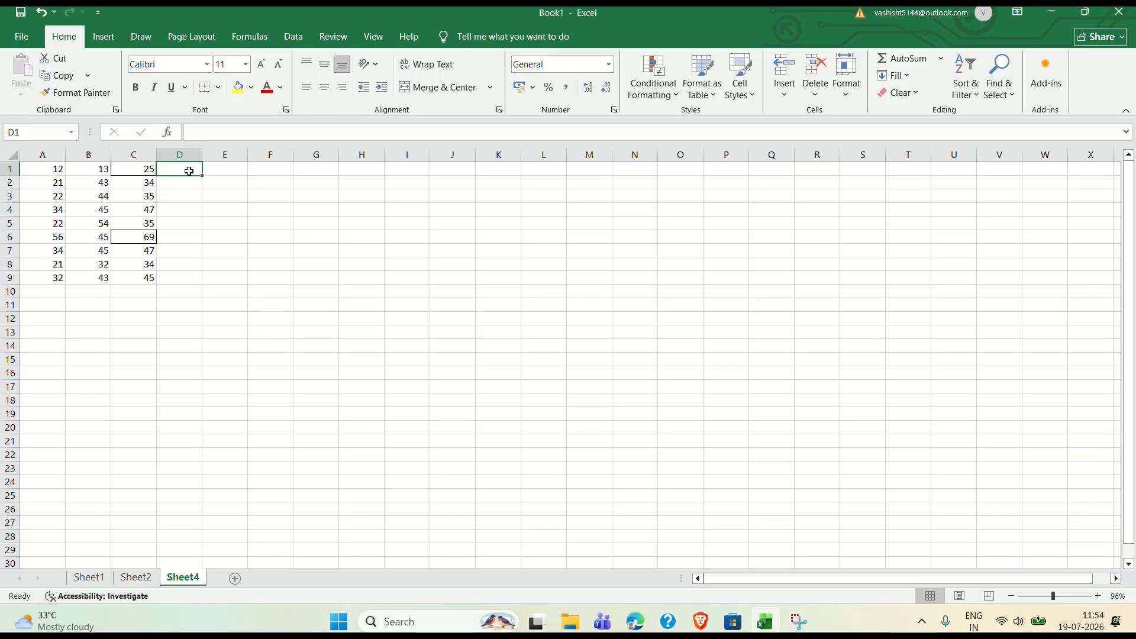
{"action": "type", "text": "="}
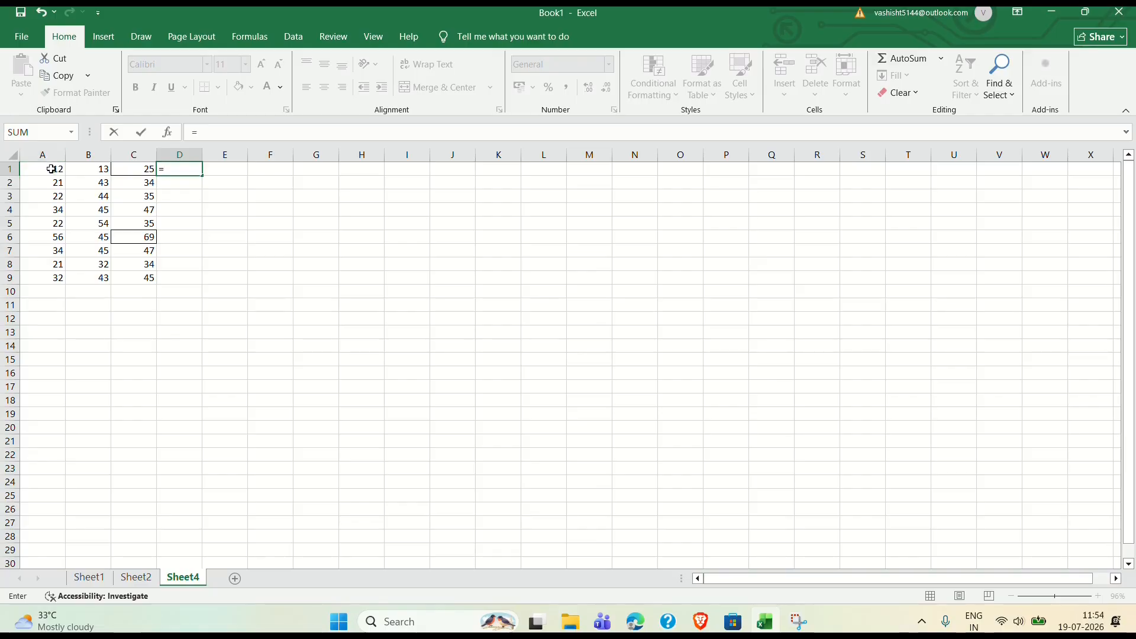
{"action": "left_click", "coordinate": [53, 171]}
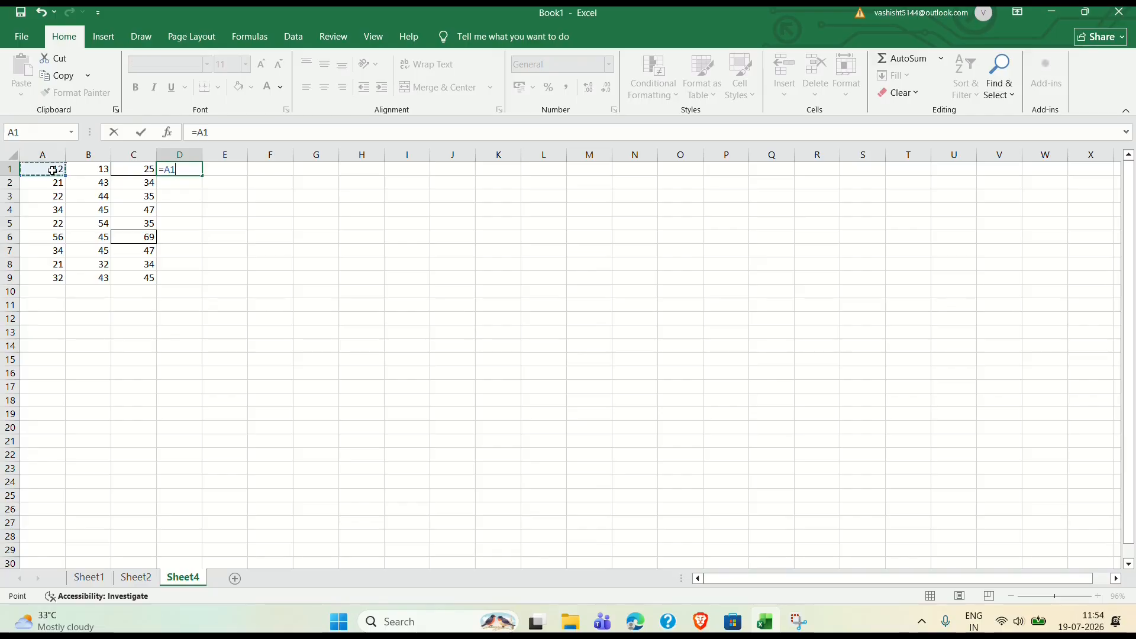
{"action": "type", "text": "+"}
{"action": "left_click", "coordinate": [86, 173]}
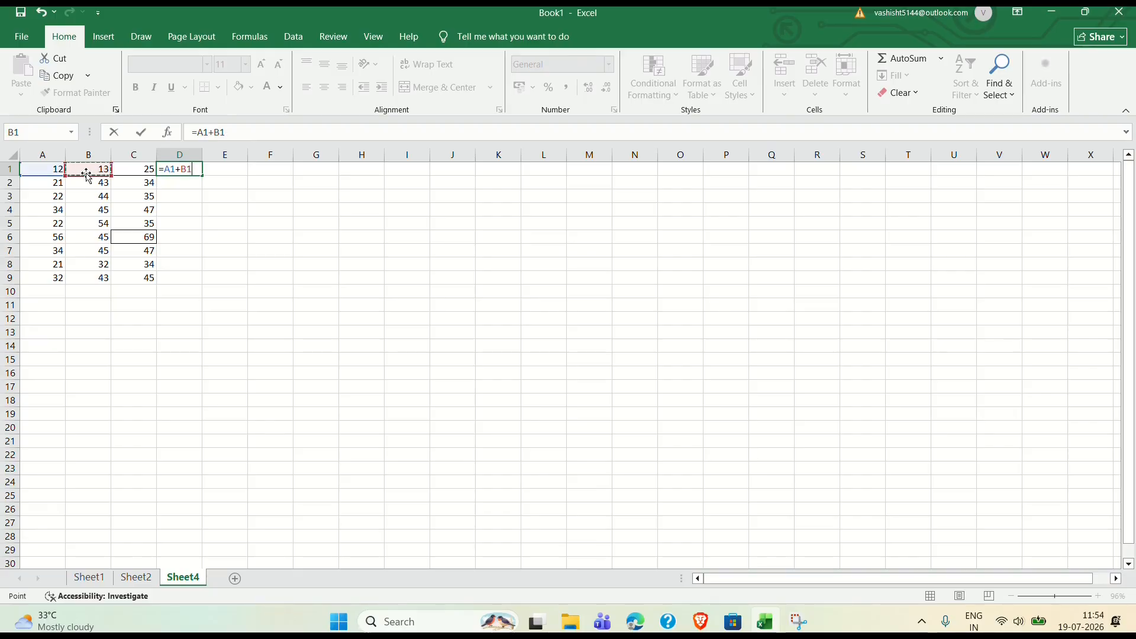
{"action": "type", "text": "+"}
{"action": "left_click", "coordinate": [133, 170]}
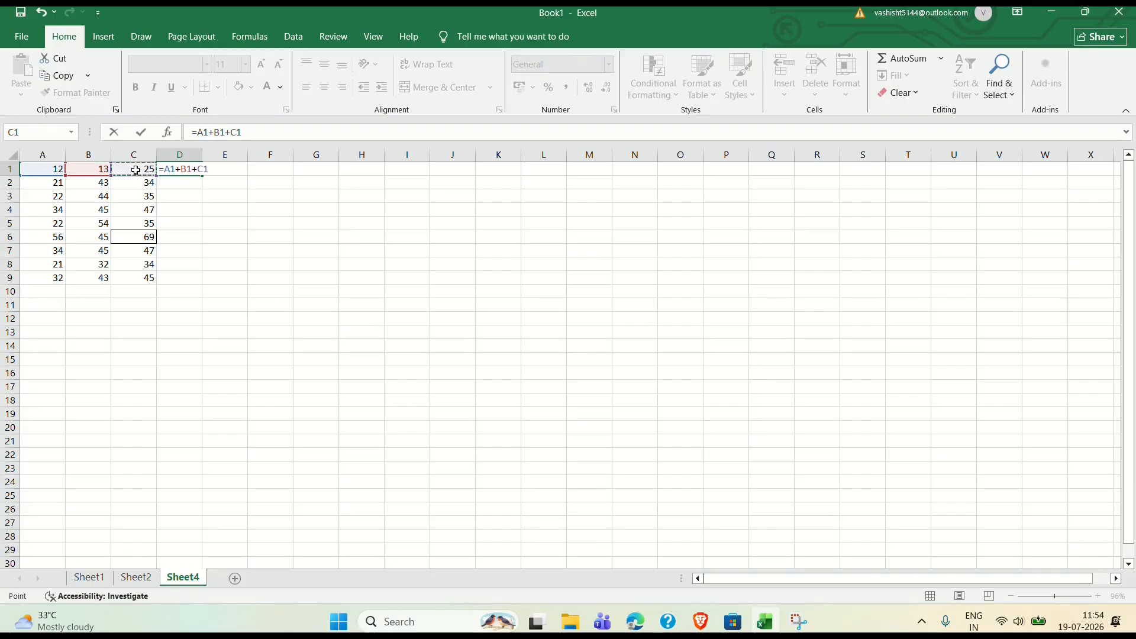
{"action": "key", "text": "Return"}
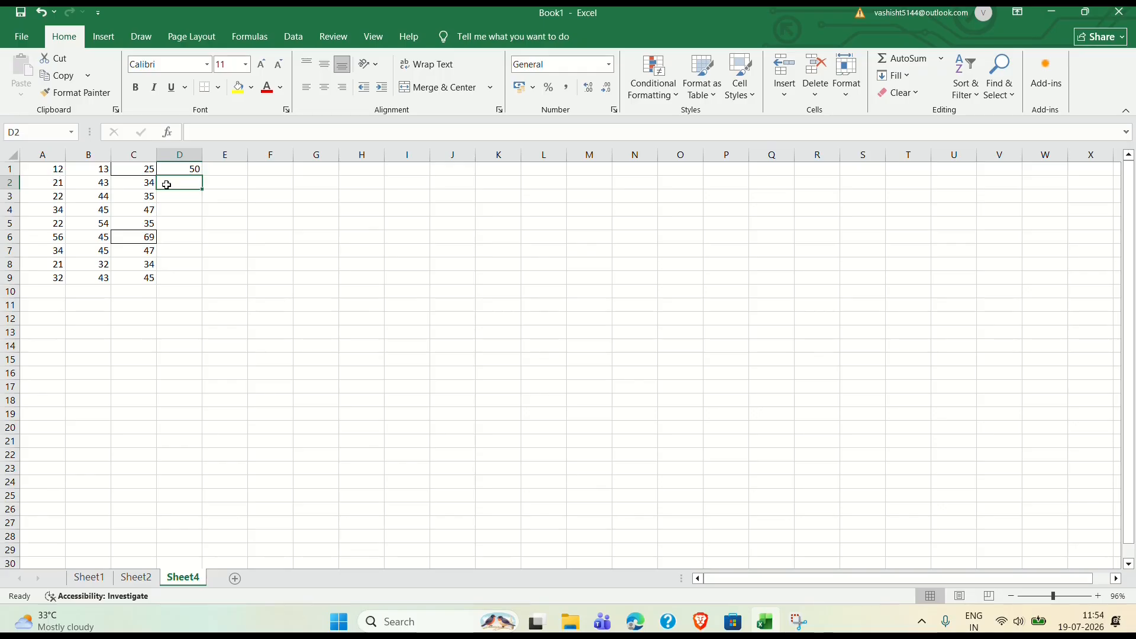
Replace the formula in D1 with =SUM(A1:C9), extending the selected range from A1 to C9
{"action": "left_click", "coordinate": [194, 169]}
{"action": "key", "text": "BackSpace"}
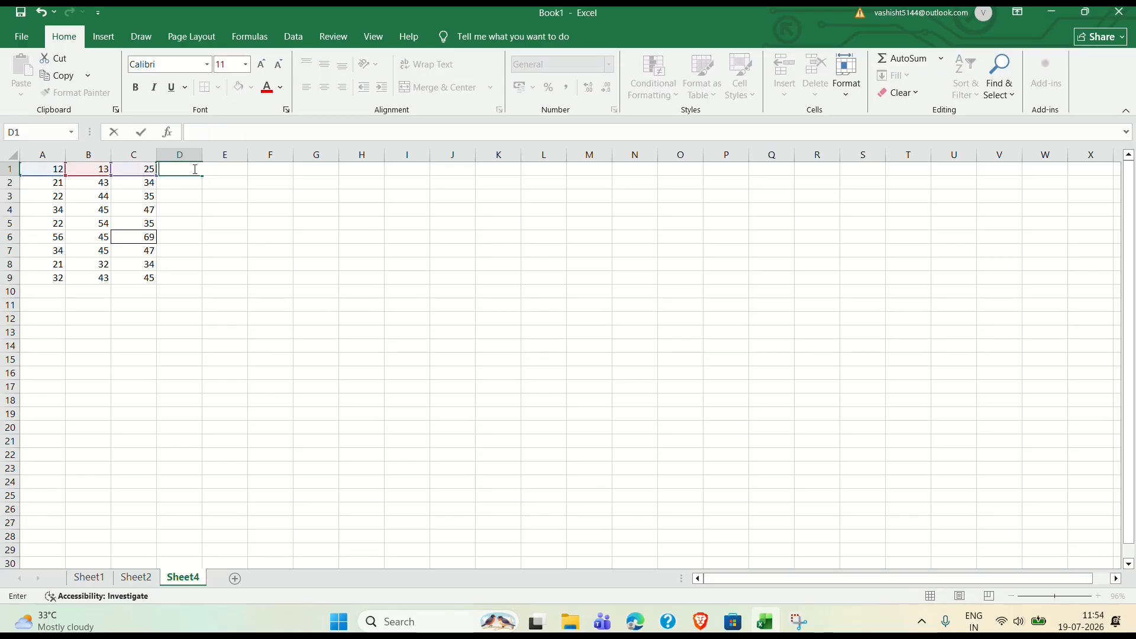
{"action": "left_click", "coordinate": [173, 167]}
{"action": "type", "text": "="}
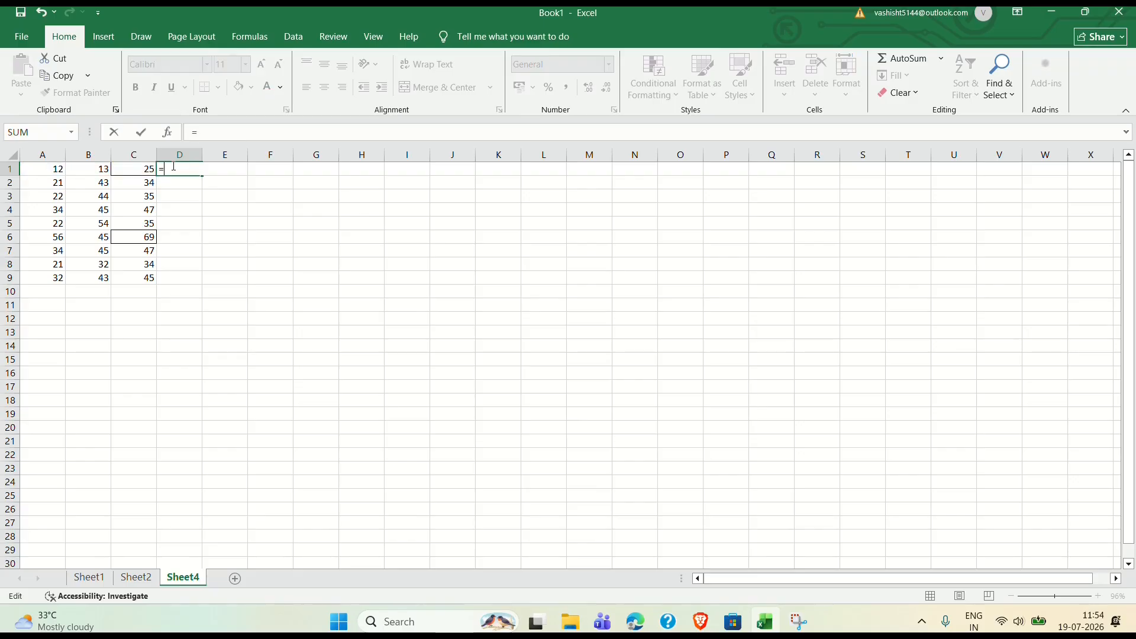
{"action": "type", "text": "SUM"}
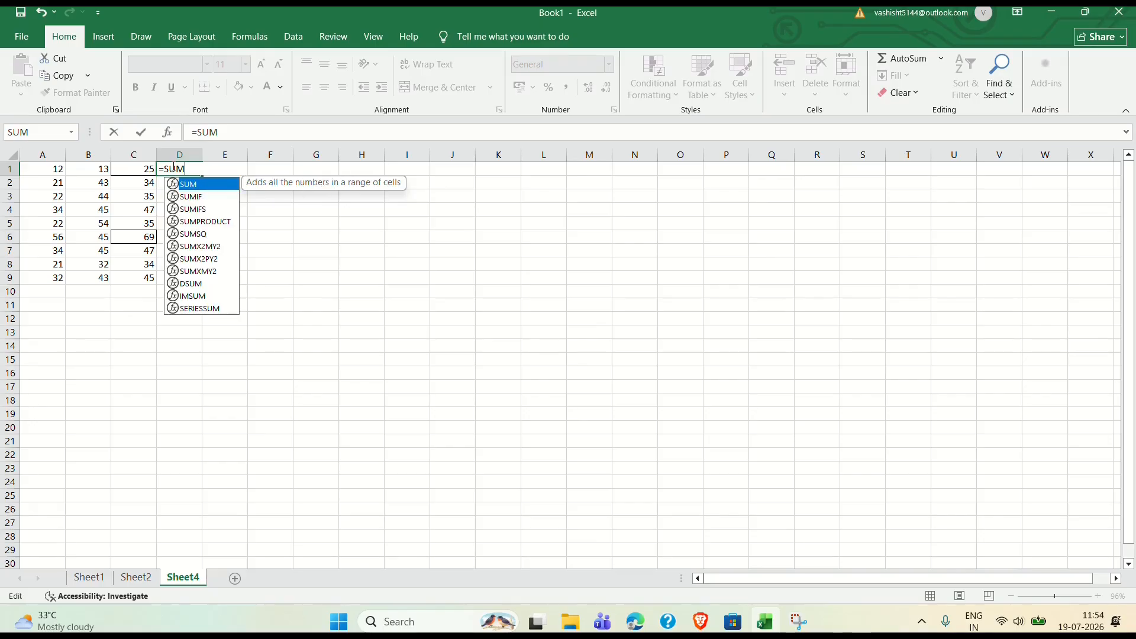
{"action": "key", "text": "Escape"}
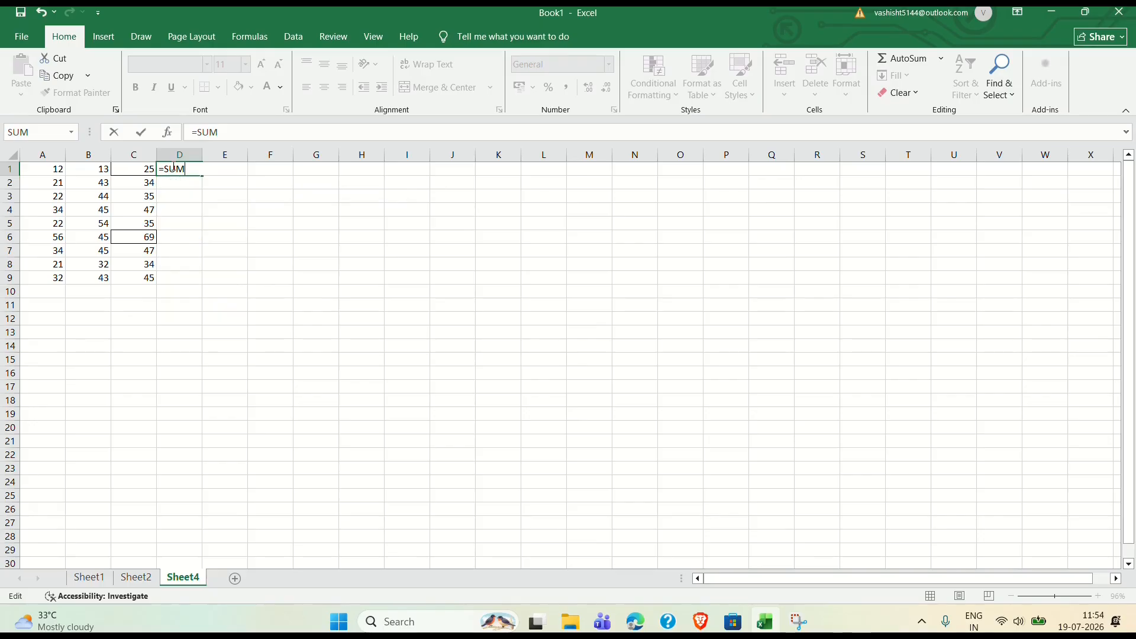
{"action": "type", "text": "("}
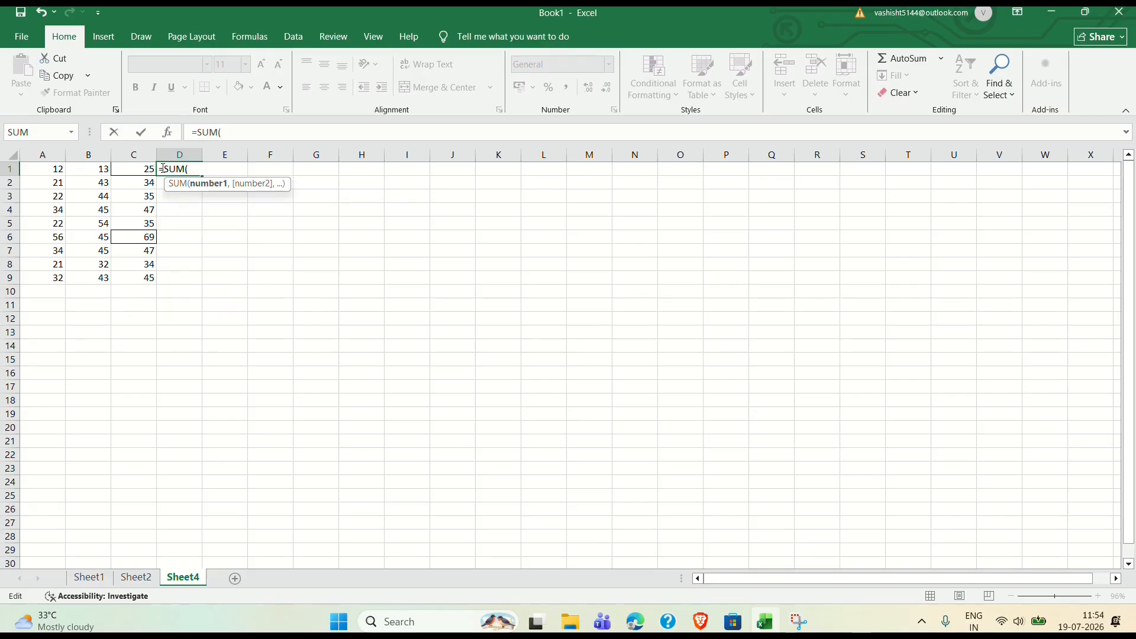
{"action": "left_click", "coordinate": [58, 169]}
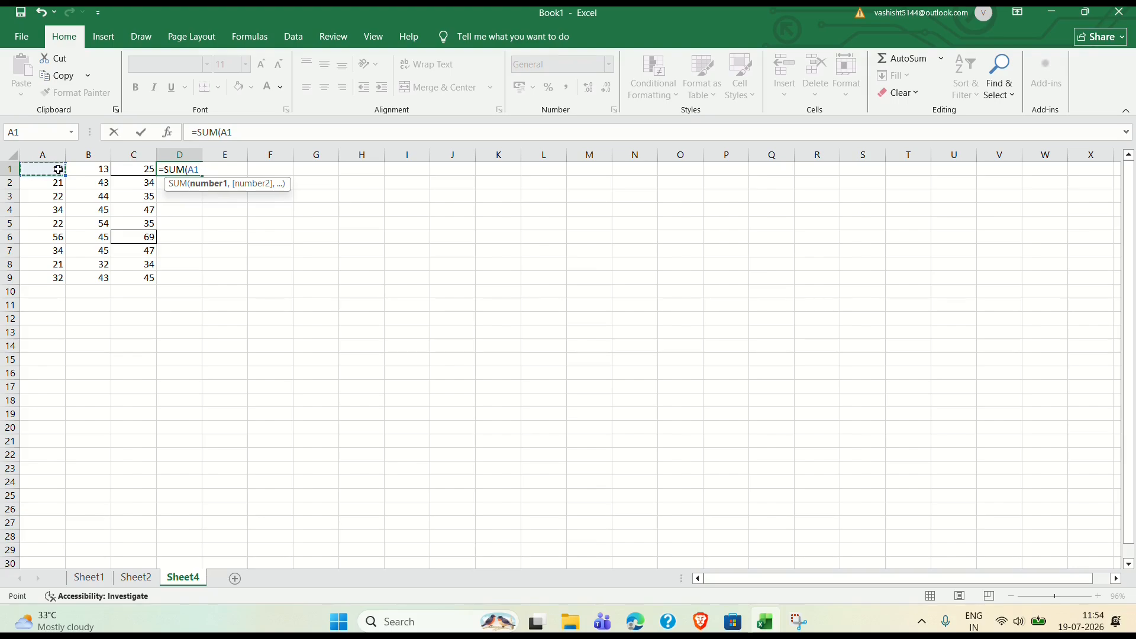
{"action": "key", "text": "F8"}
{"action": "left_click", "coordinate": [92, 172]}
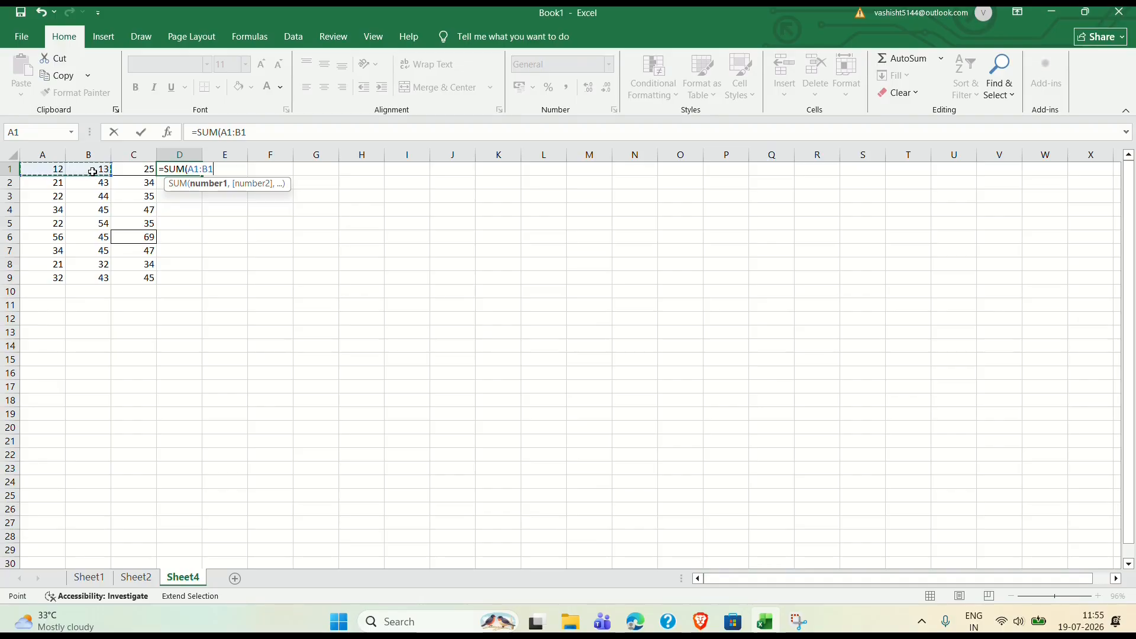
{"action": "left_click", "coordinate": [113, 178]}
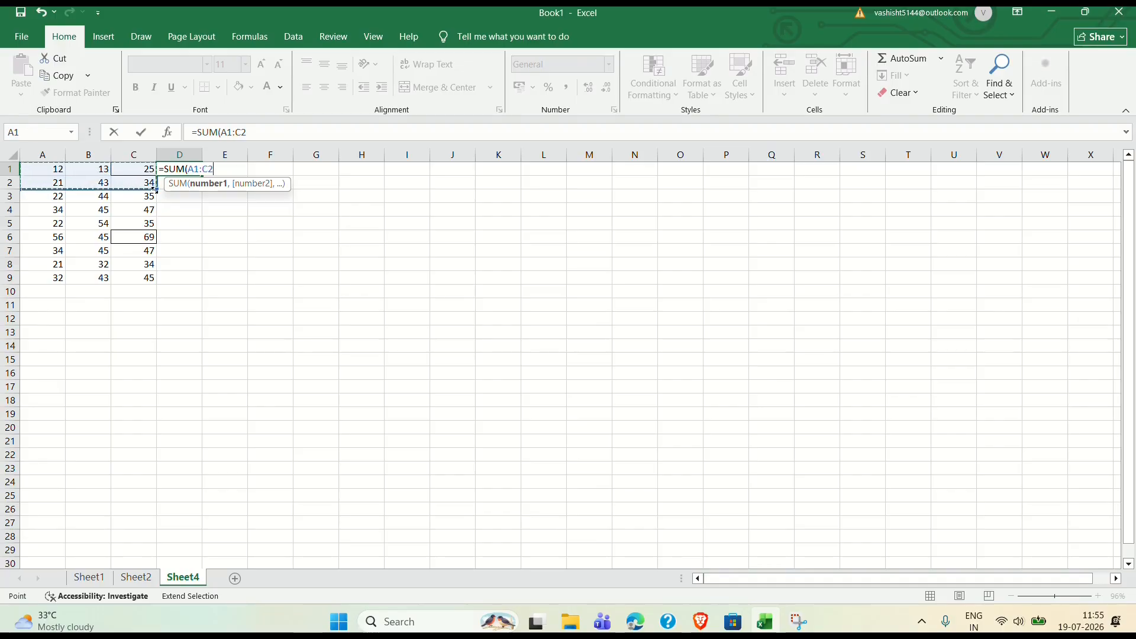
{"action": "left_click", "coordinate": [154, 190]}
{"action": "left_click_drag", "start_coordinate": [155, 189], "coordinate": [165, 287]}
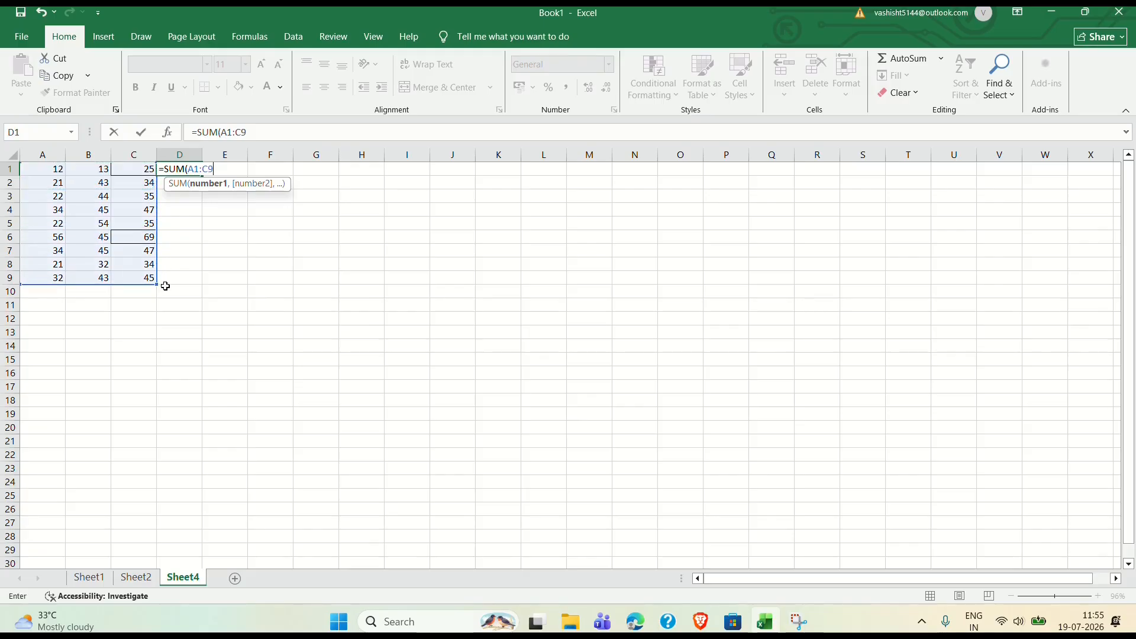
{"action": "key", "text": "Return"}
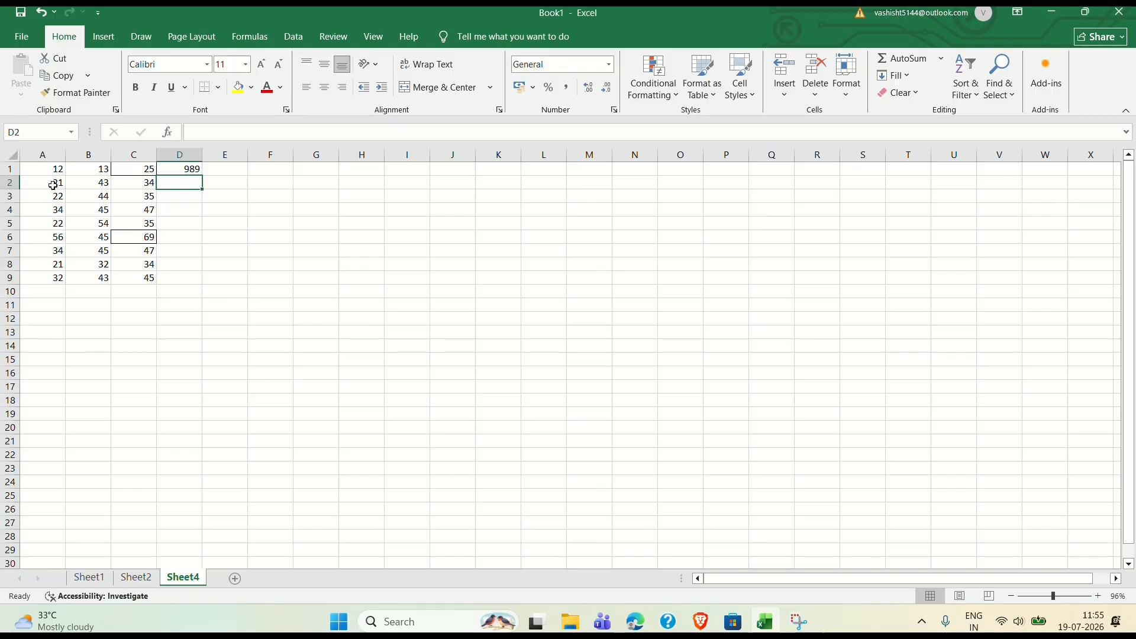
Copy the SUM formula from D1 down through D9
{"action": "left_click", "coordinate": [195, 170]}
{"action": "left_click_drag", "start_coordinate": [202, 176], "coordinate": [207, 288]}
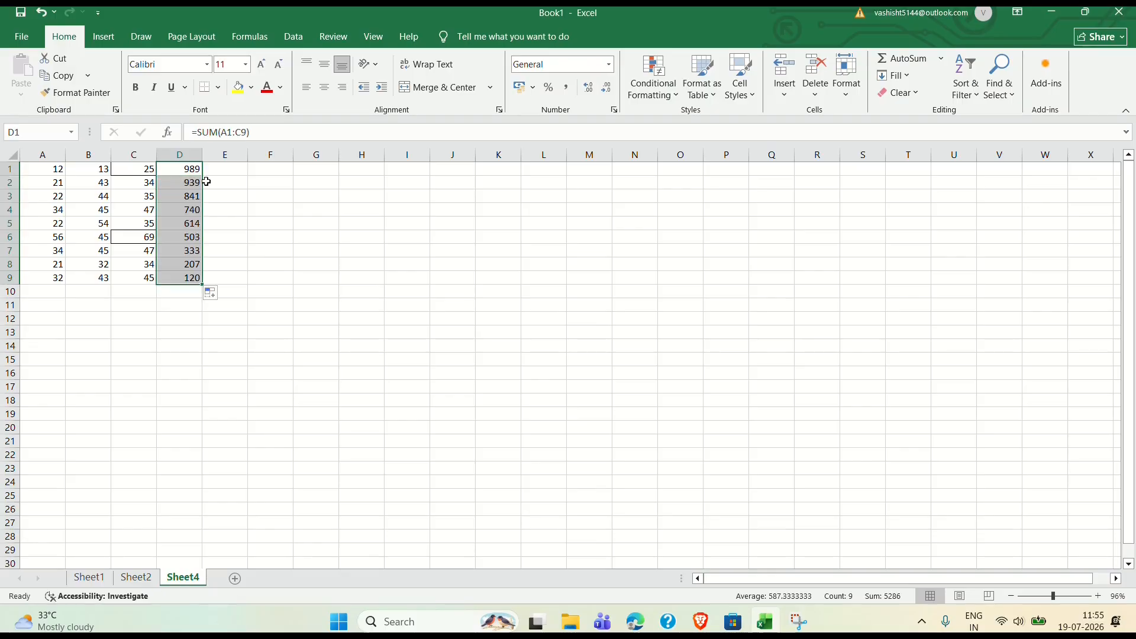
{"action": "left_click_drag", "start_coordinate": [206, 182], "coordinate": [236, 202]}
{"action": "left_click", "coordinate": [235, 202]}
Compare the cell ranges used by the SUM formulas in D2, D3 and D1
{"action": "left_click", "coordinate": [197, 183]}
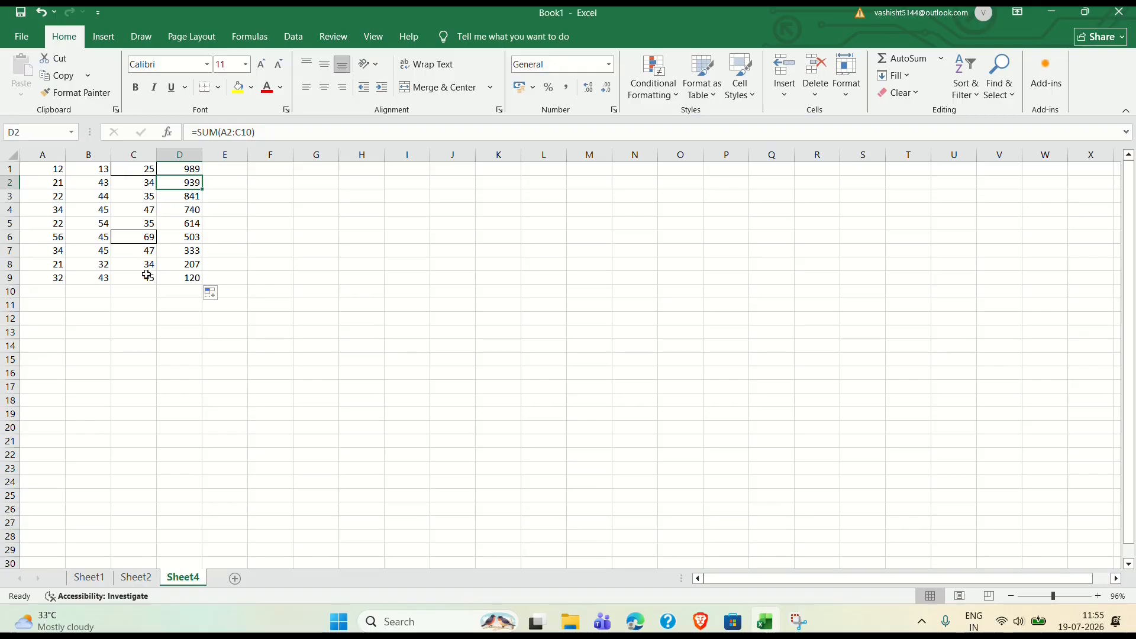
{"action": "left_click", "coordinate": [174, 200]}
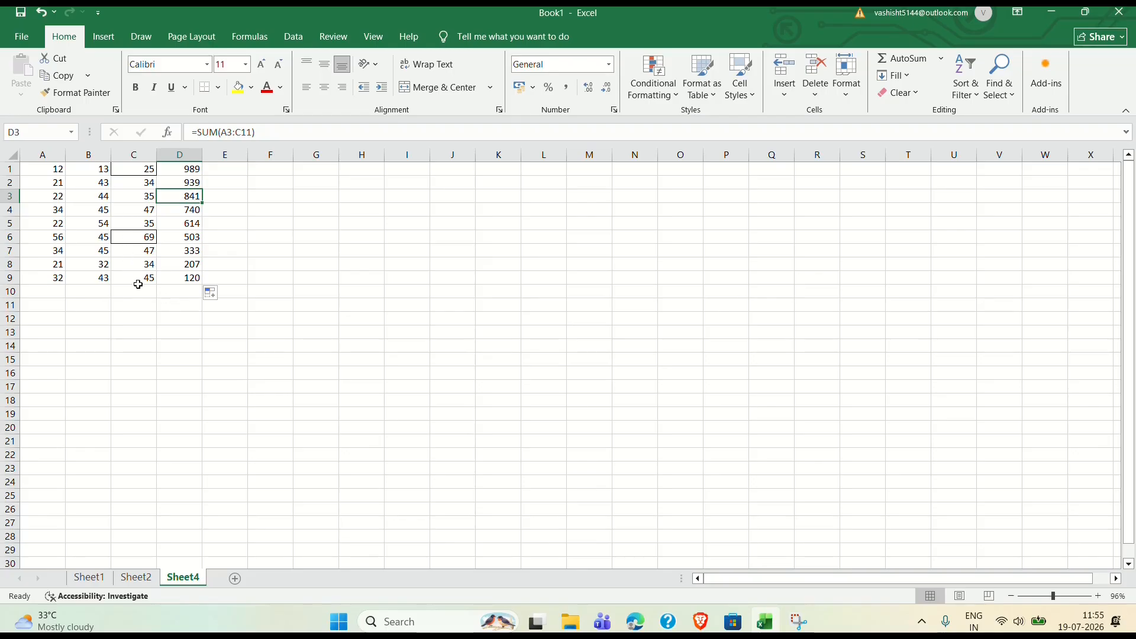
{"action": "left_click", "coordinate": [249, 260]}
{"action": "left_click", "coordinate": [190, 172]}
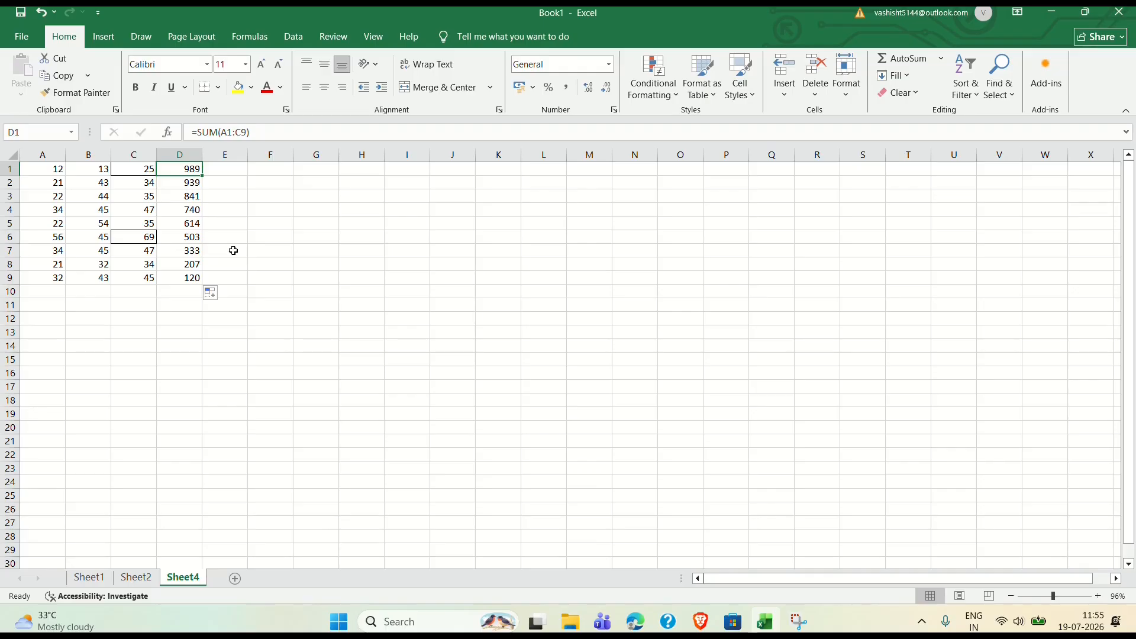
Open the formula in C1 to examine its mixed reference, leaving it as it is
{"action": "left_click", "coordinate": [493, 23]}
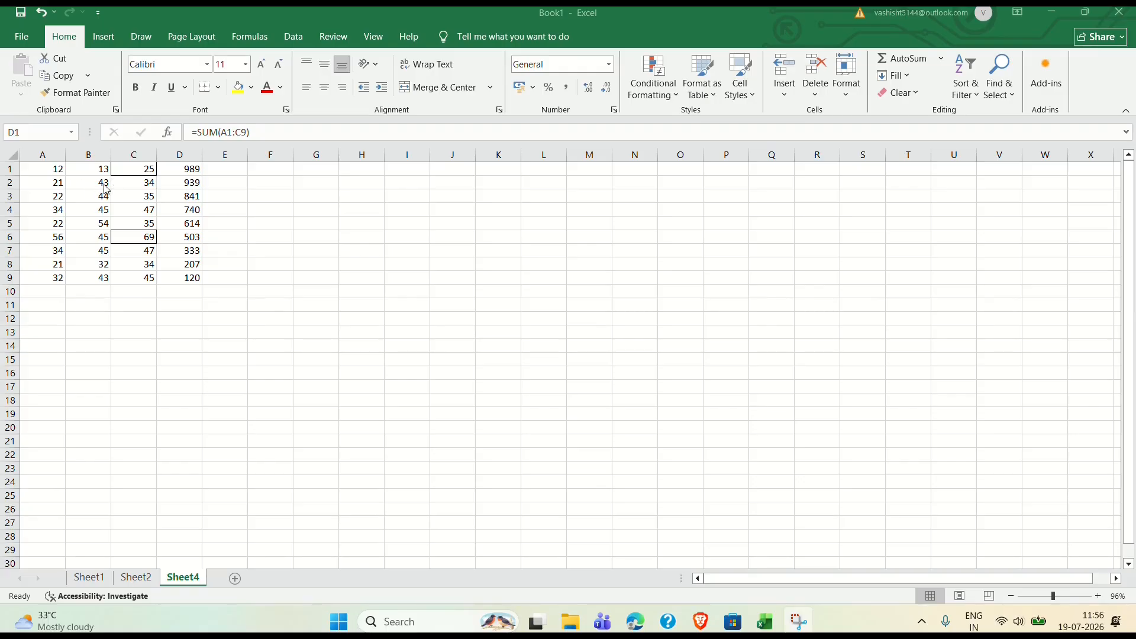
{"action": "left_click", "coordinate": [144, 172]}
{"action": "double_click", "coordinate": [142, 170]}
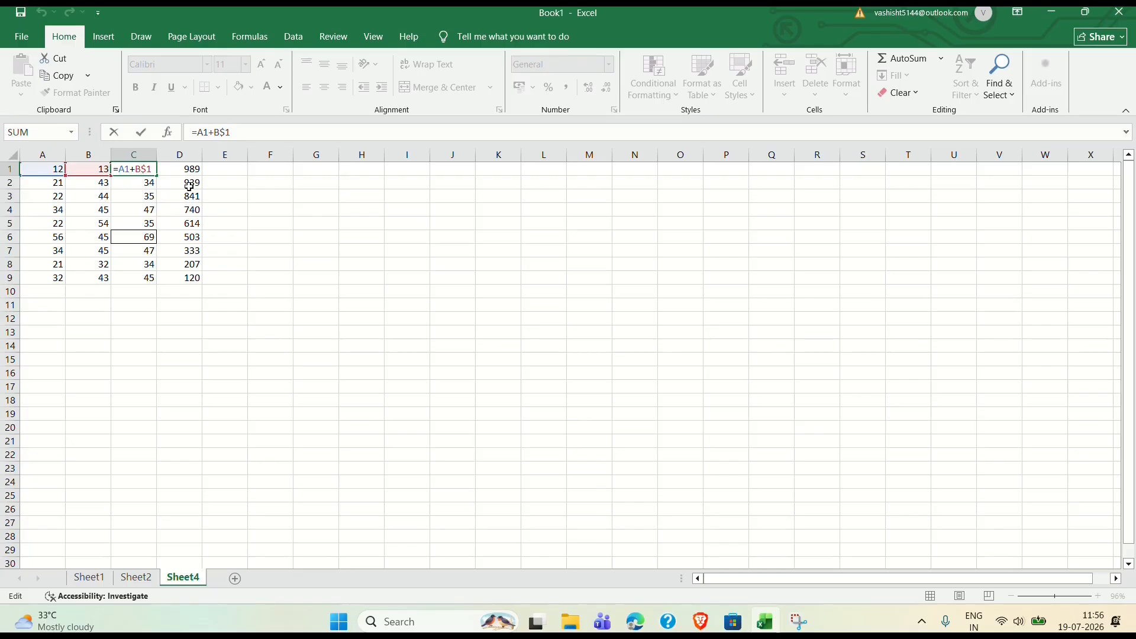
{"action": "key", "text": "Return"}
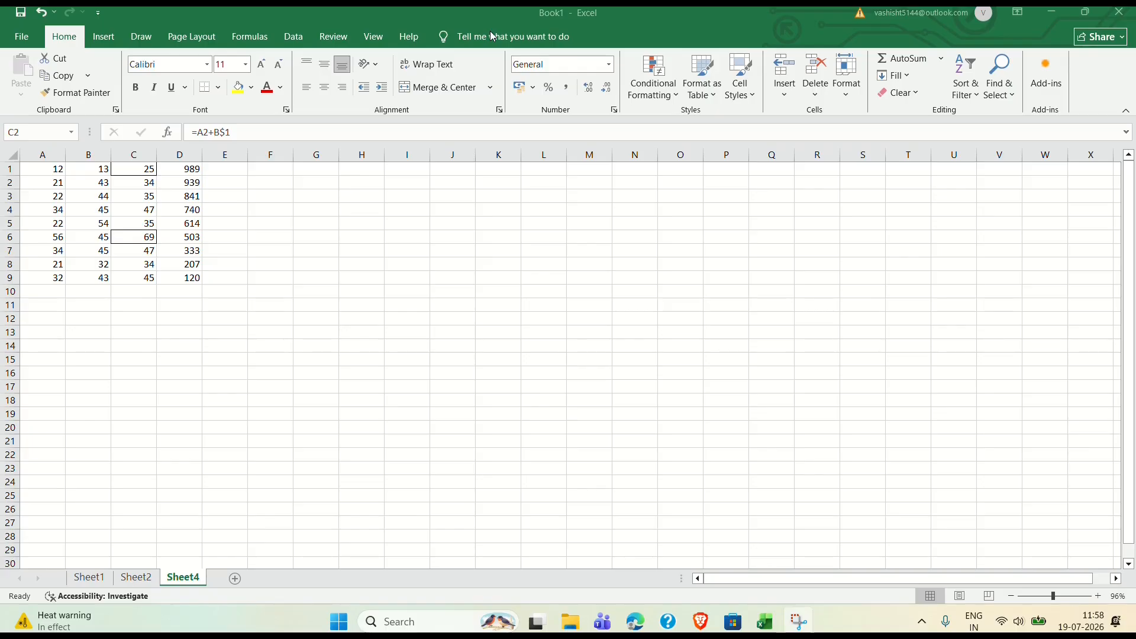
On Sheet1, enter the formula =A1^2 in C1 to square the first value of column A
{"action": "left_click", "coordinate": [90, 578]}
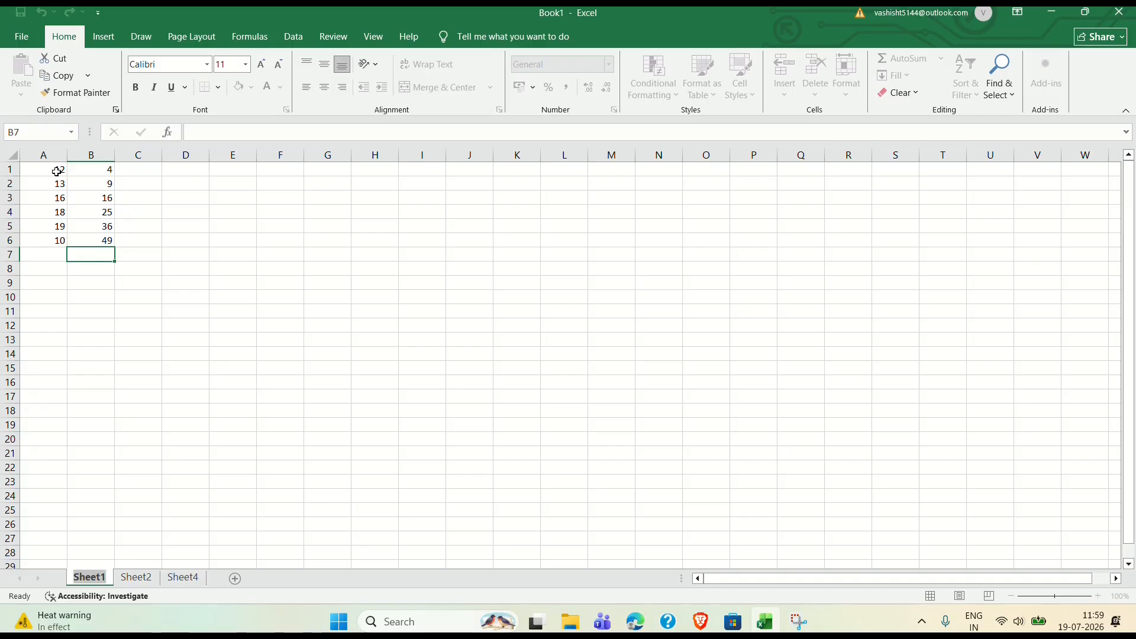
{"action": "left_click", "coordinate": [142, 172]}
{"action": "double_click", "coordinate": [143, 172]}
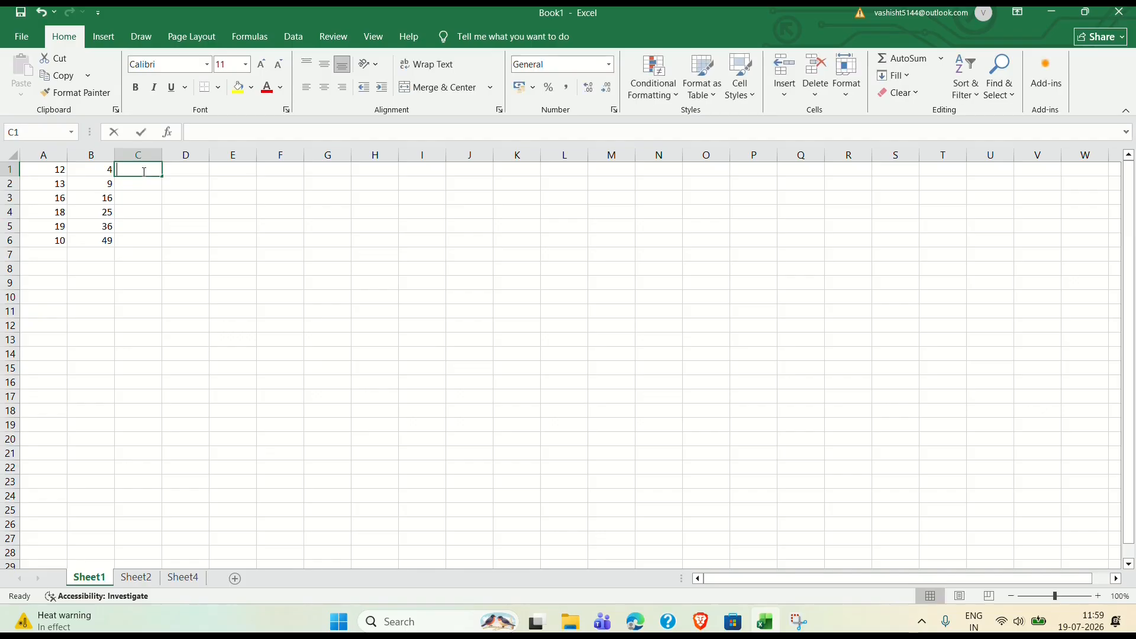
{"action": "type", "text": "="}
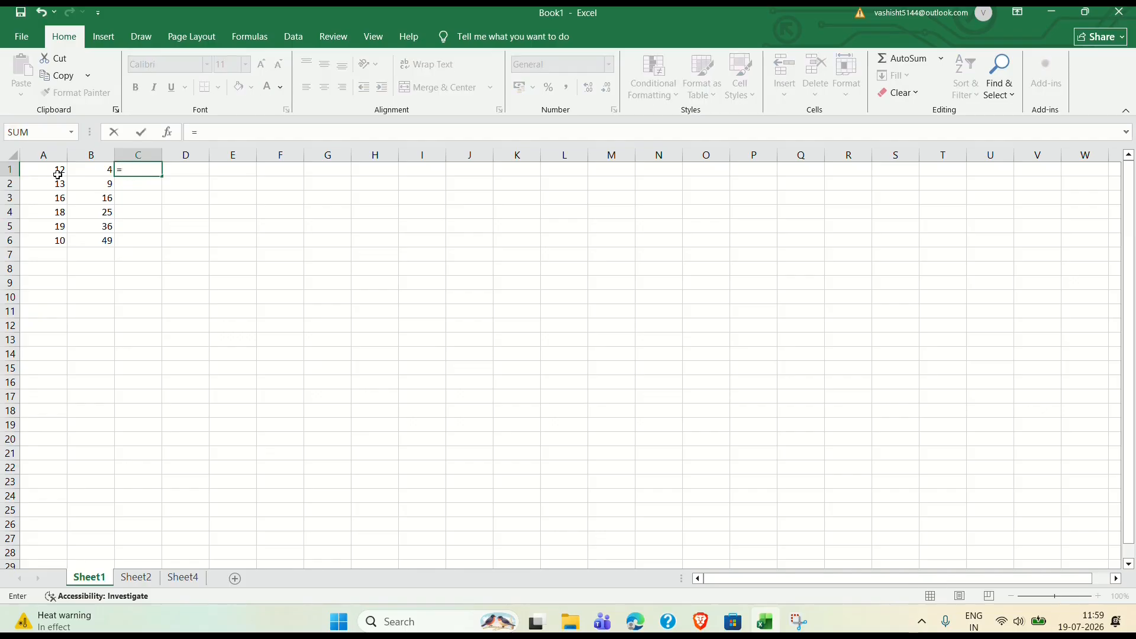
{"action": "left_click", "coordinate": [58, 174]}
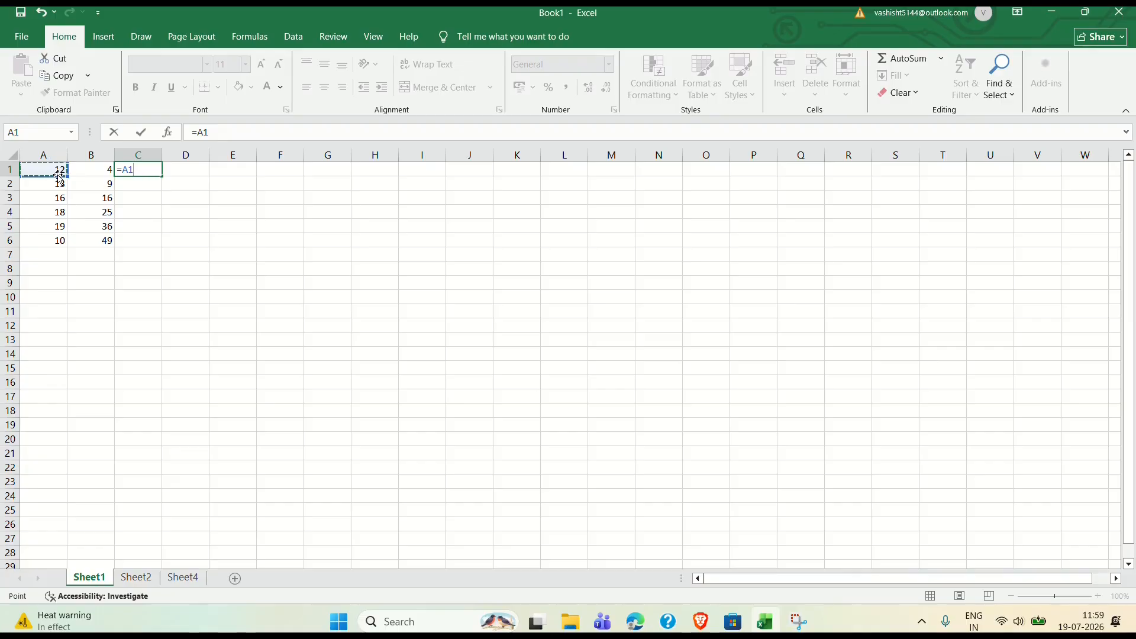
{"action": "type", "text": "^2"}
{"action": "key", "text": "Return"}
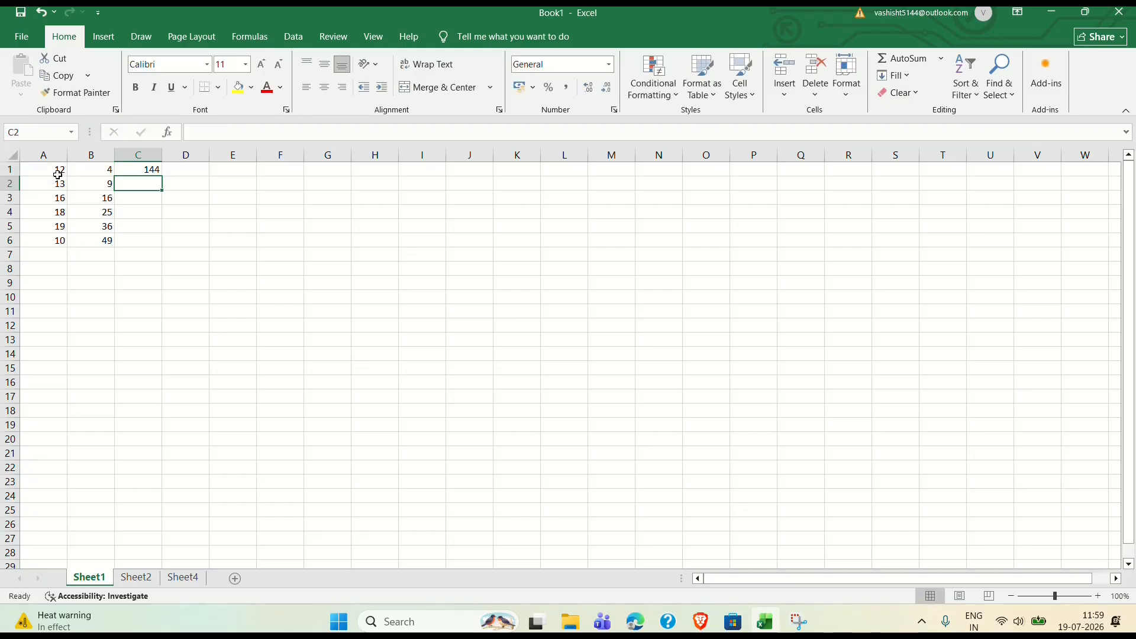
Fill the squaring formula from C1 down through C6
{"action": "left_click", "coordinate": [153, 170]}
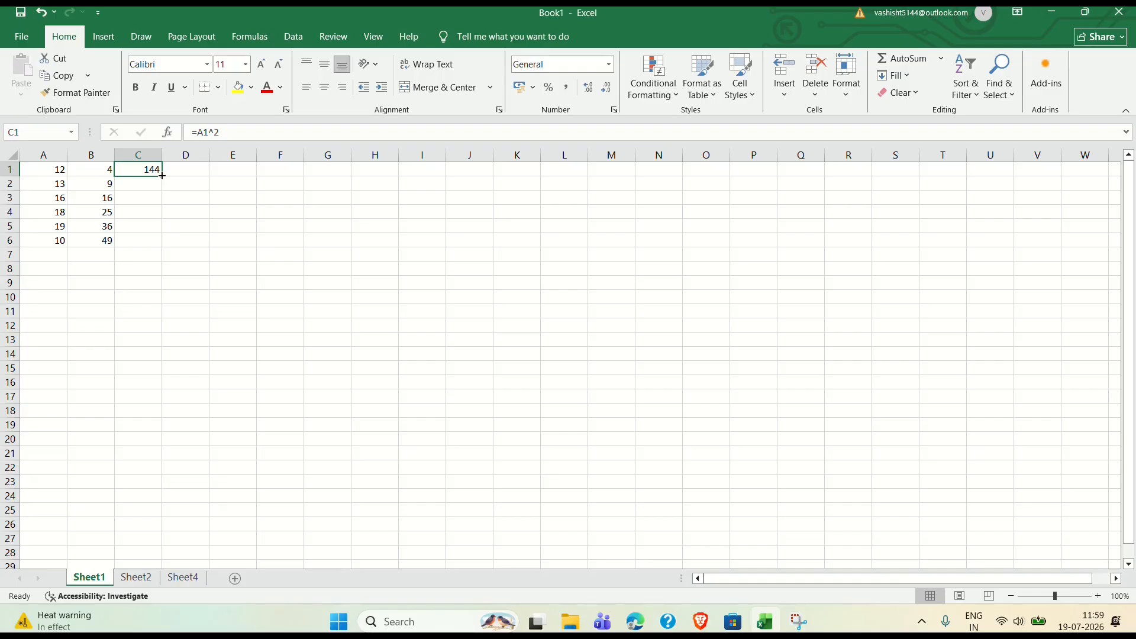
{"action": "double_click", "coordinate": [162, 176]}
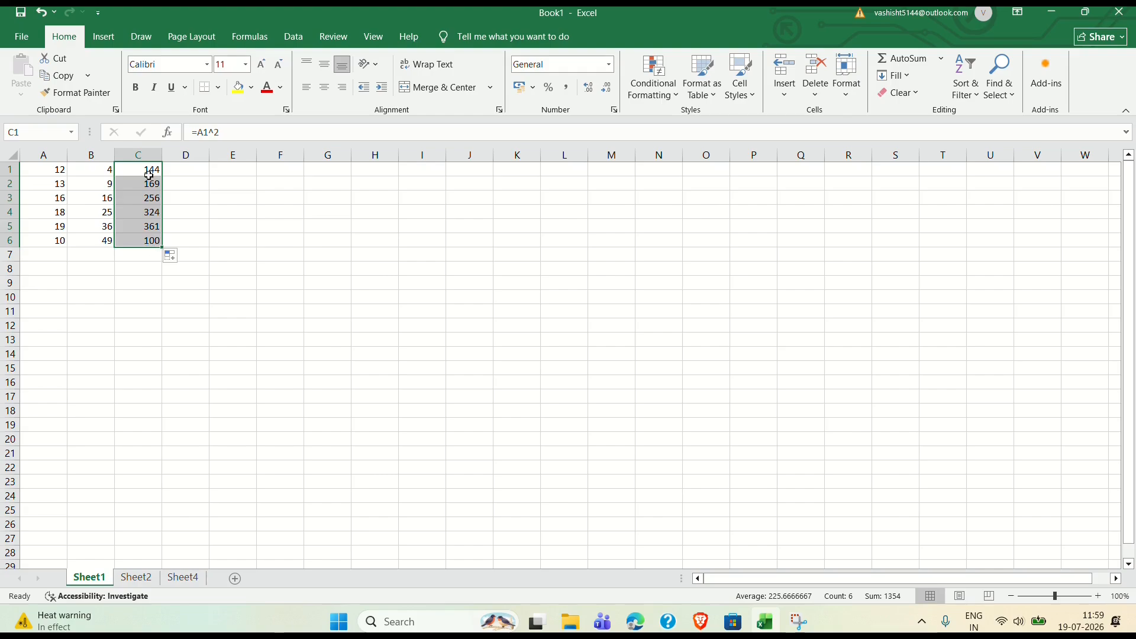
{"action": "left_click", "coordinate": [205, 193]}
{"action": "left_click", "coordinate": [149, 169]}
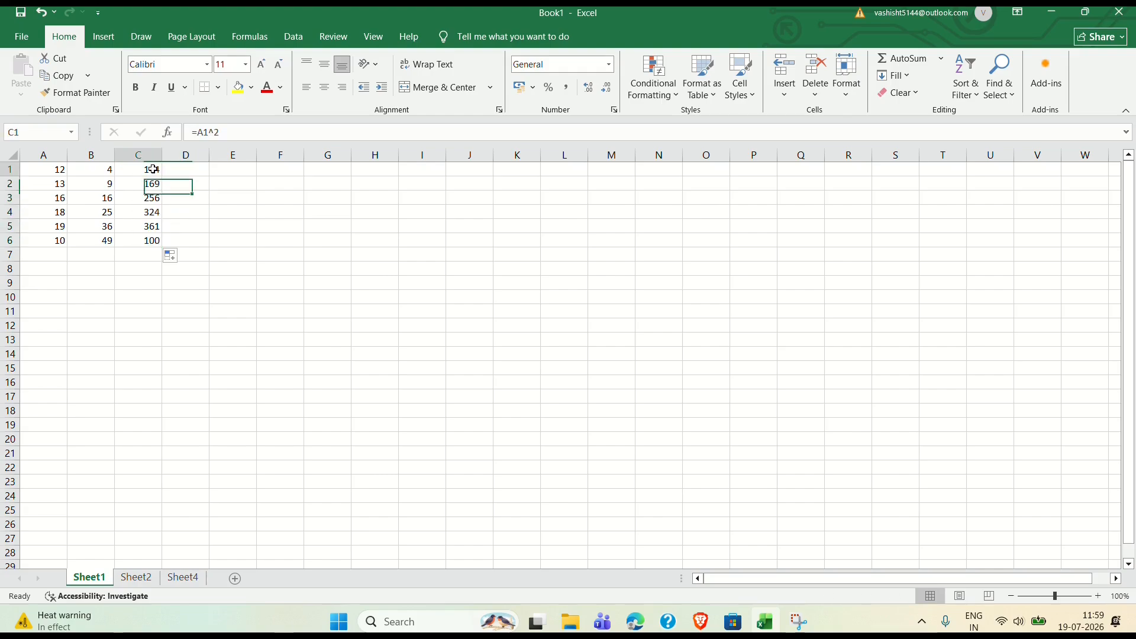
Enter the formula =B1^1/2 in D1, referring to the first value of column B
{"action": "left_click", "coordinate": [106, 174]}
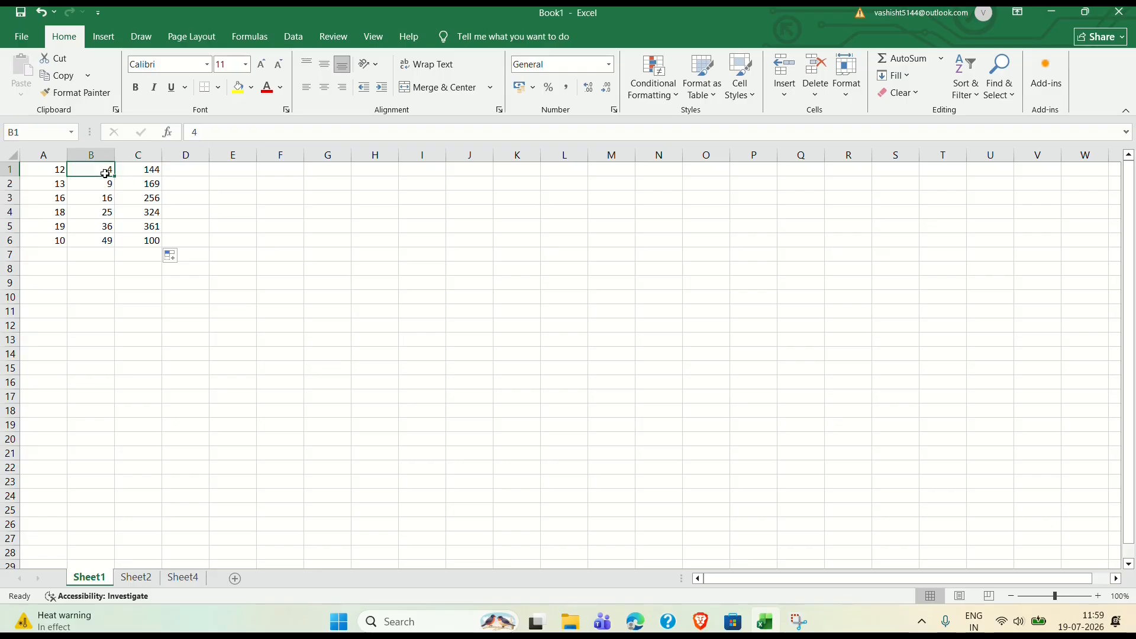
{"action": "left_click", "coordinate": [176, 173]}
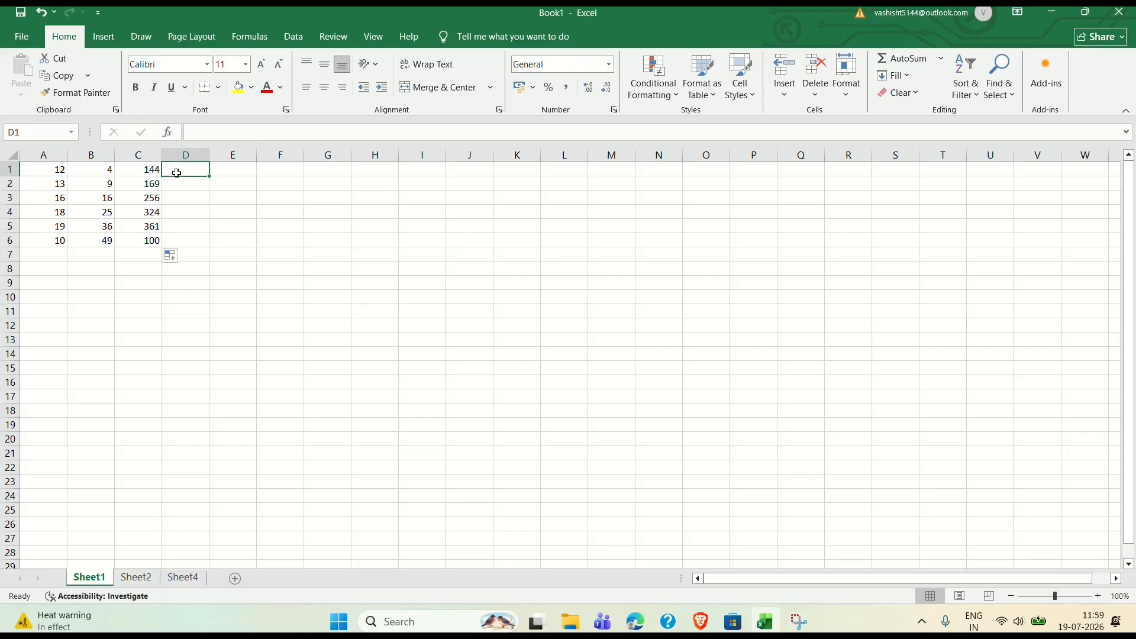
{"action": "type", "text": "="}
{"action": "left_click", "coordinate": [103, 170]}
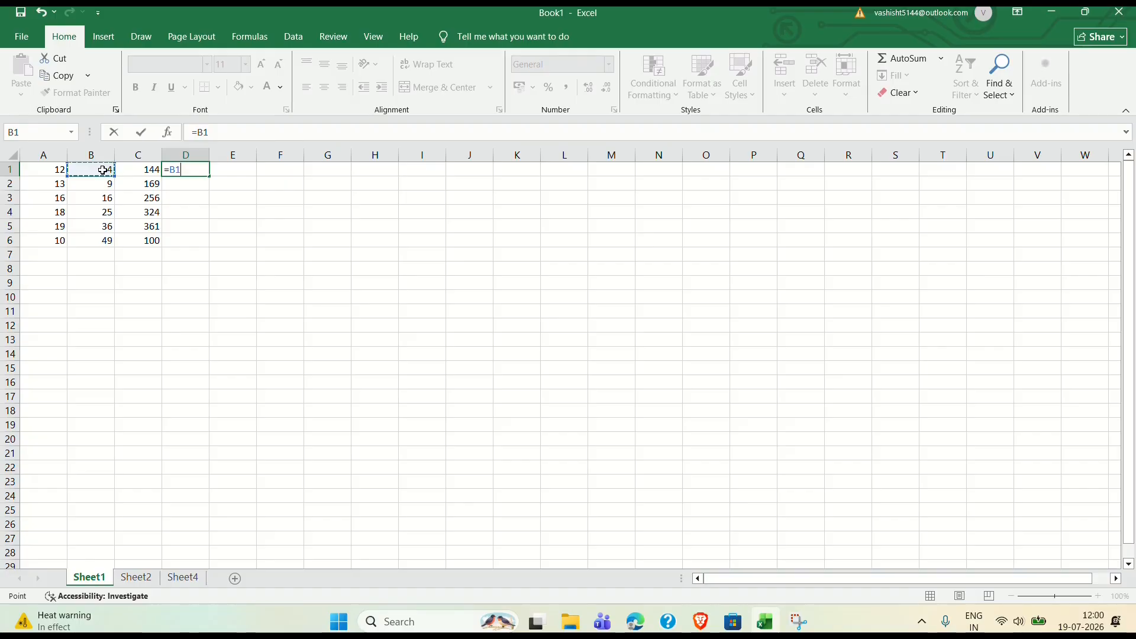
{"action": "type", "text": "^1/2"}
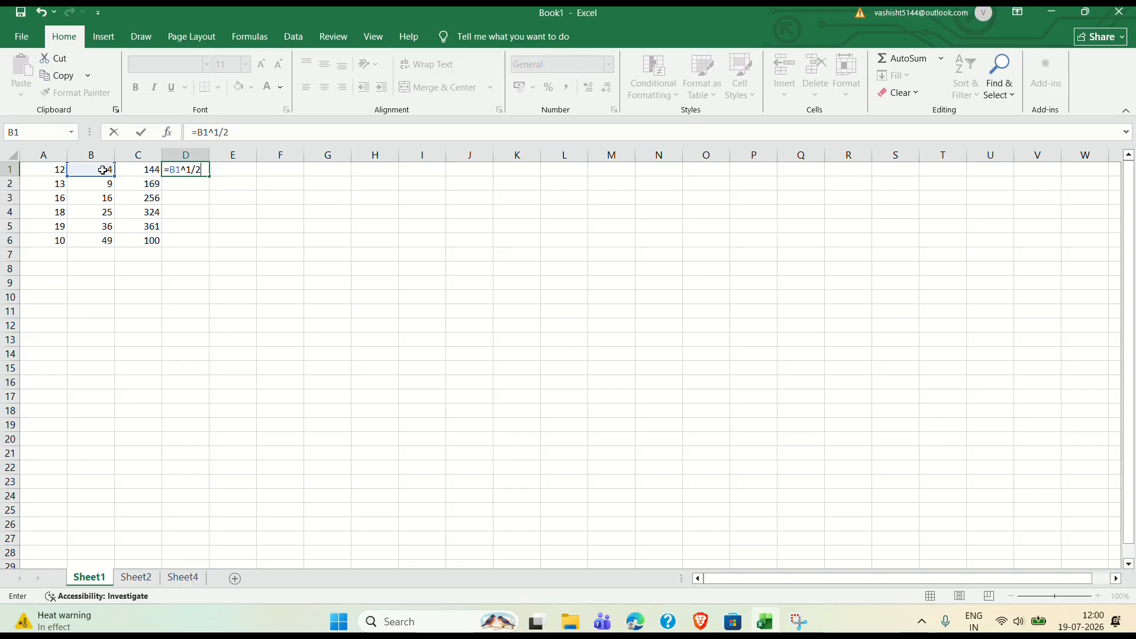
{"action": "key", "text": "Return"}
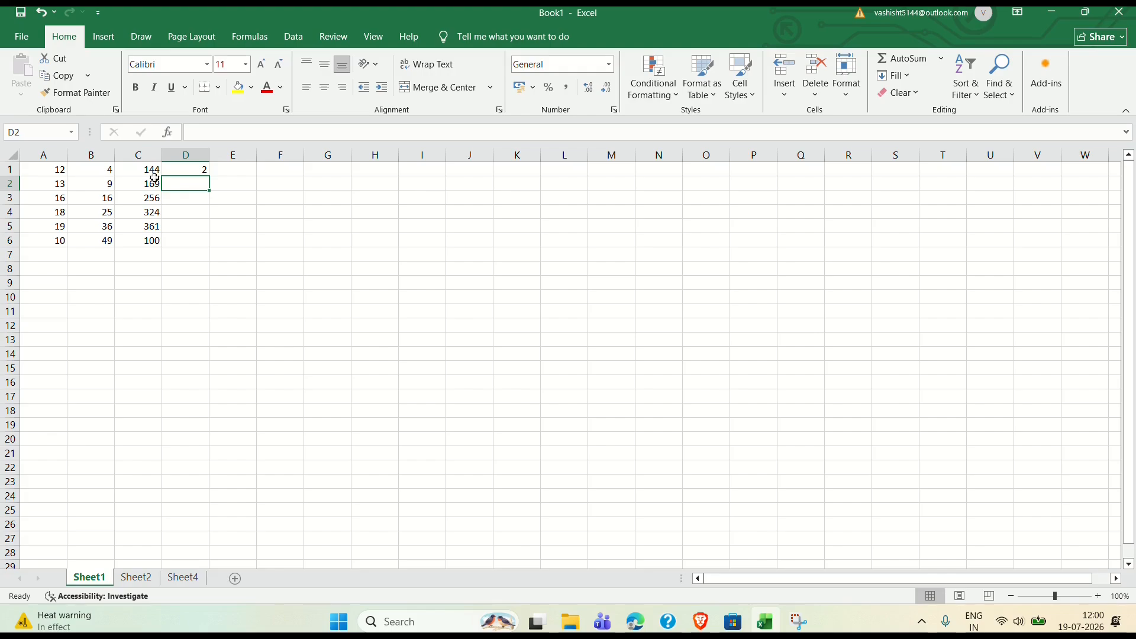
Fill the =B1^1/2 formula from D1 down through D6
{"action": "left_click", "coordinate": [203, 170]}
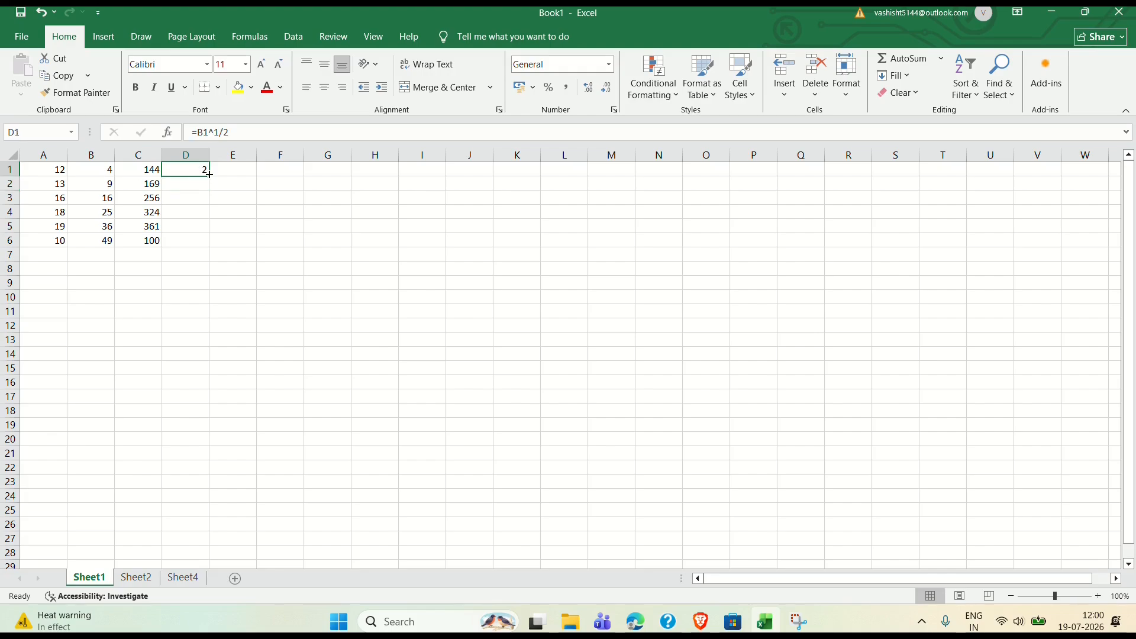
{"action": "double_click", "coordinate": [209, 175]}
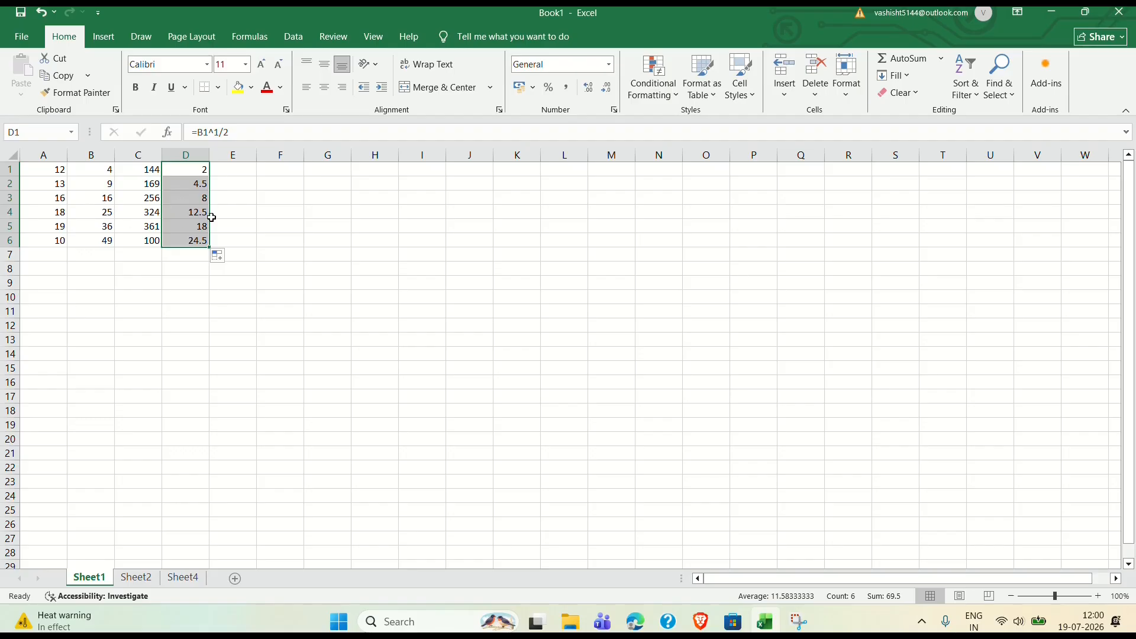
{"action": "left_click", "coordinate": [265, 214]}
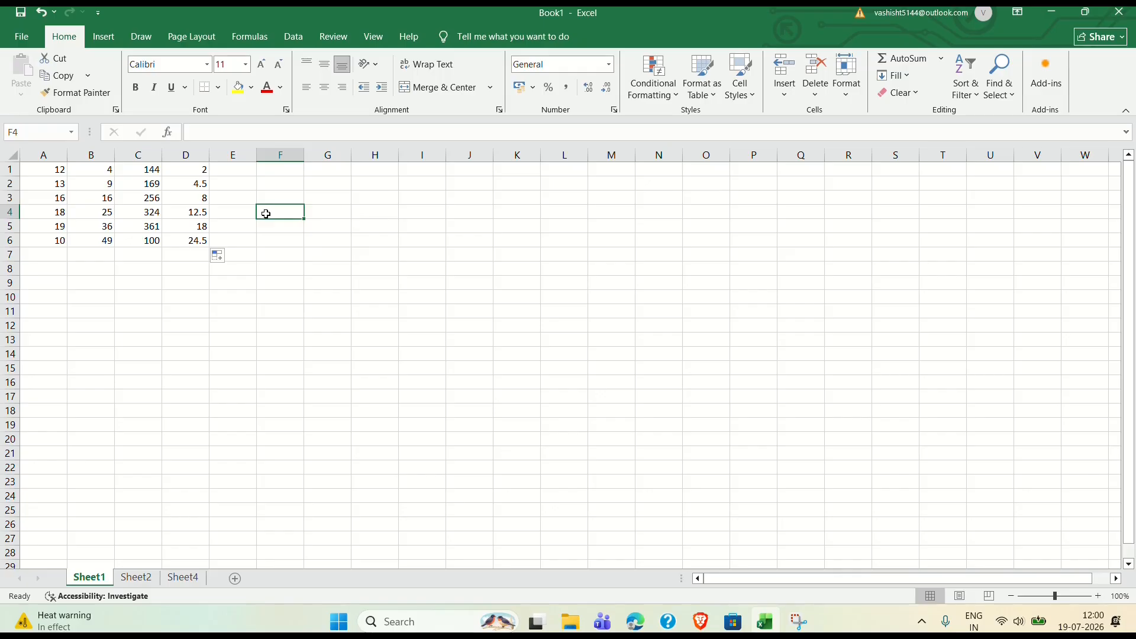
Compare the exponent formulas in C1 and D1
{"action": "left_click", "coordinate": [150, 172]}
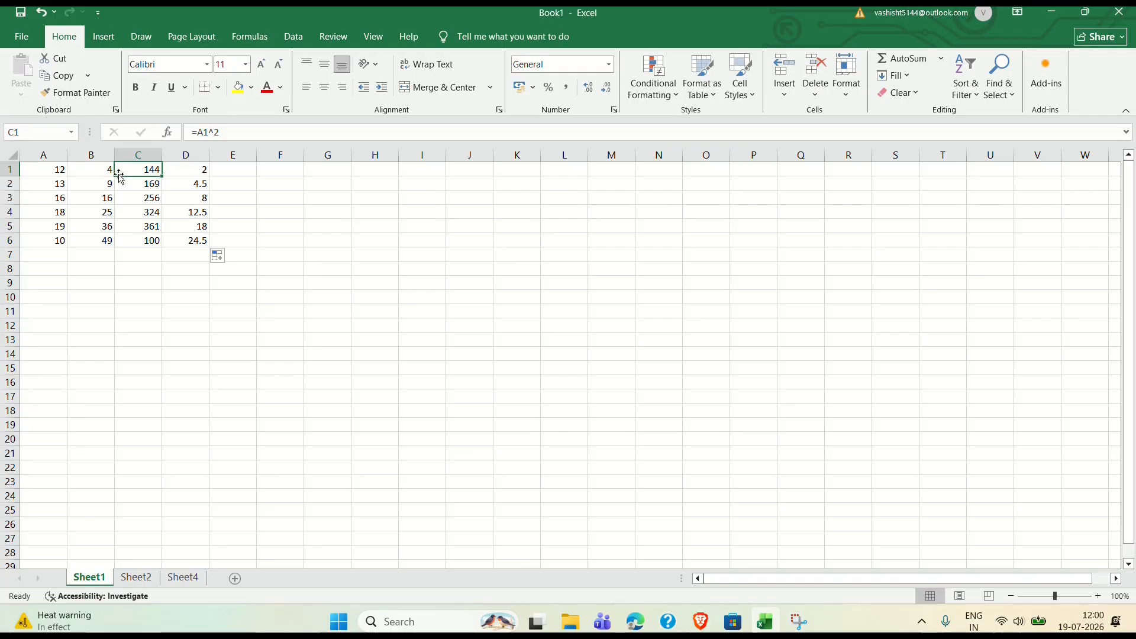
{"action": "left_click", "coordinate": [201, 171]}
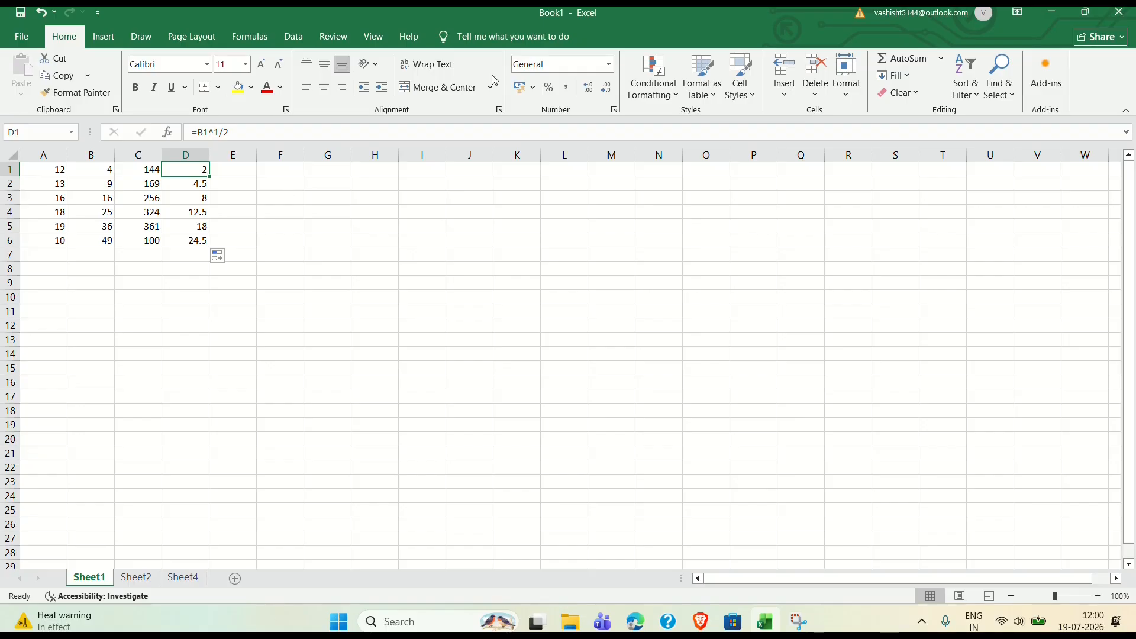
{"action": "left_click", "coordinate": [490, 28]}
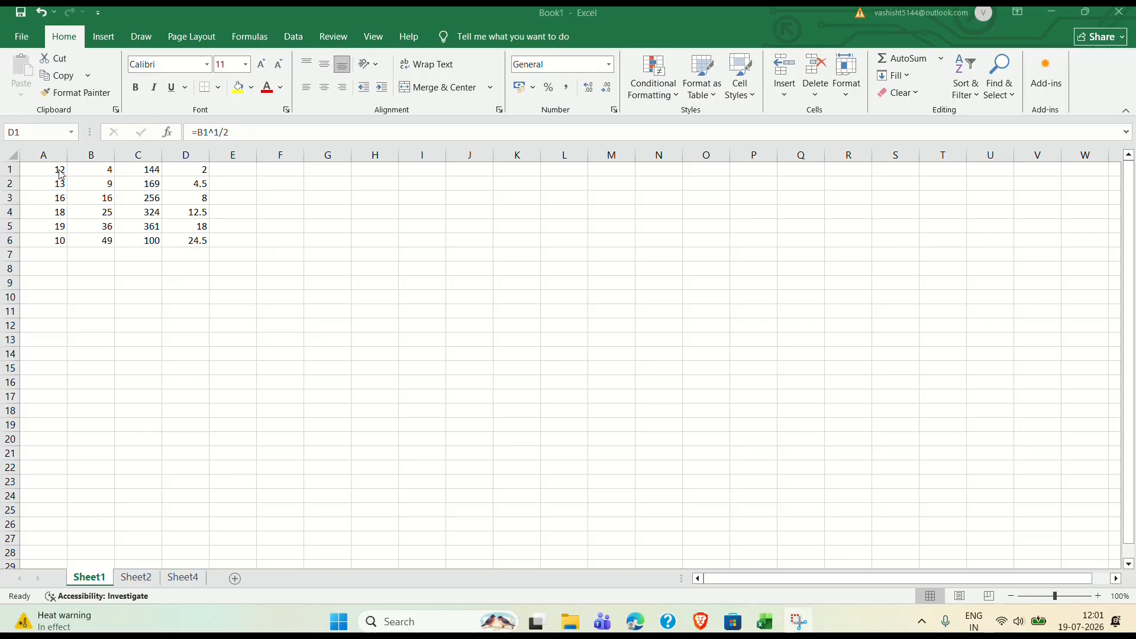
Enter the percentage formula =A1*50% in E1 and fill it down through E6
{"action": "left_click", "coordinate": [241, 171]}
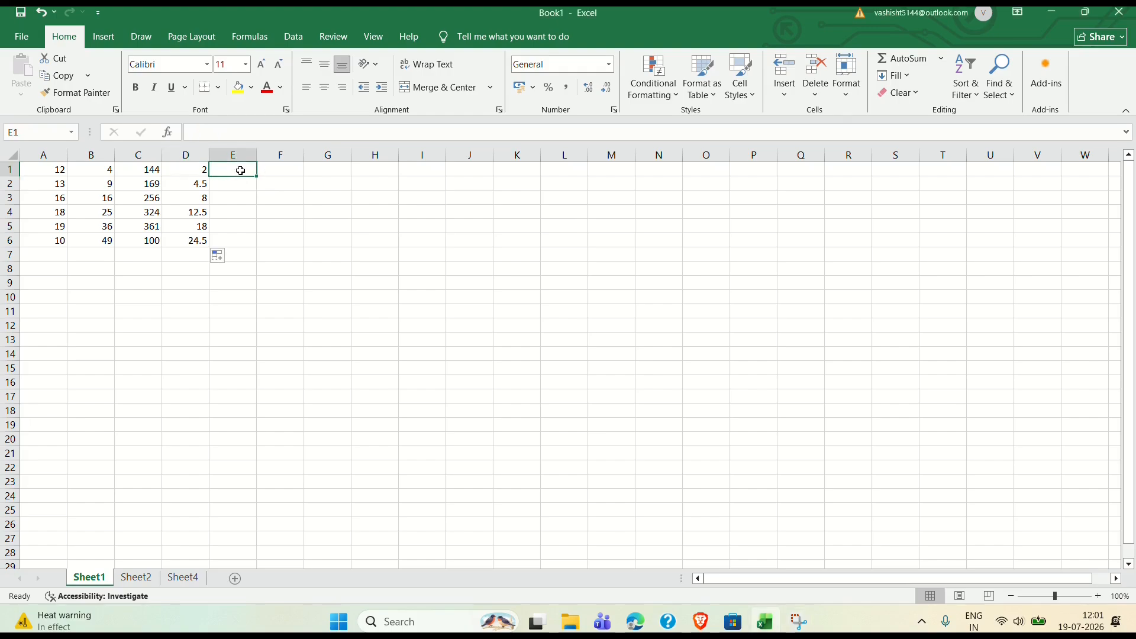
{"action": "type", "text": "="}
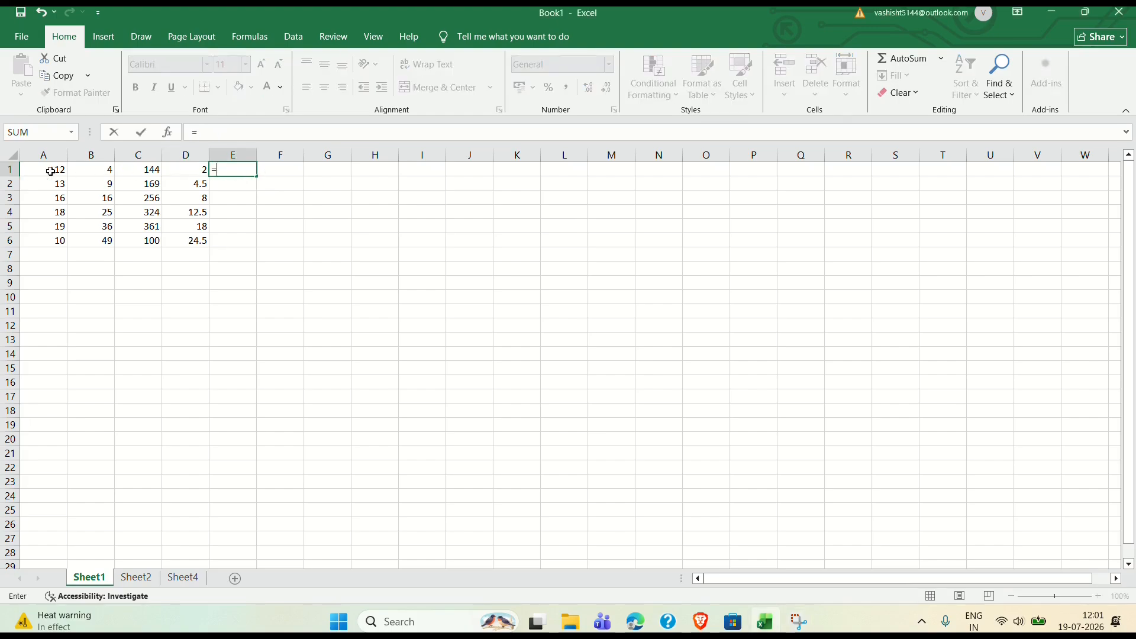
{"action": "left_click", "coordinate": [51, 171]}
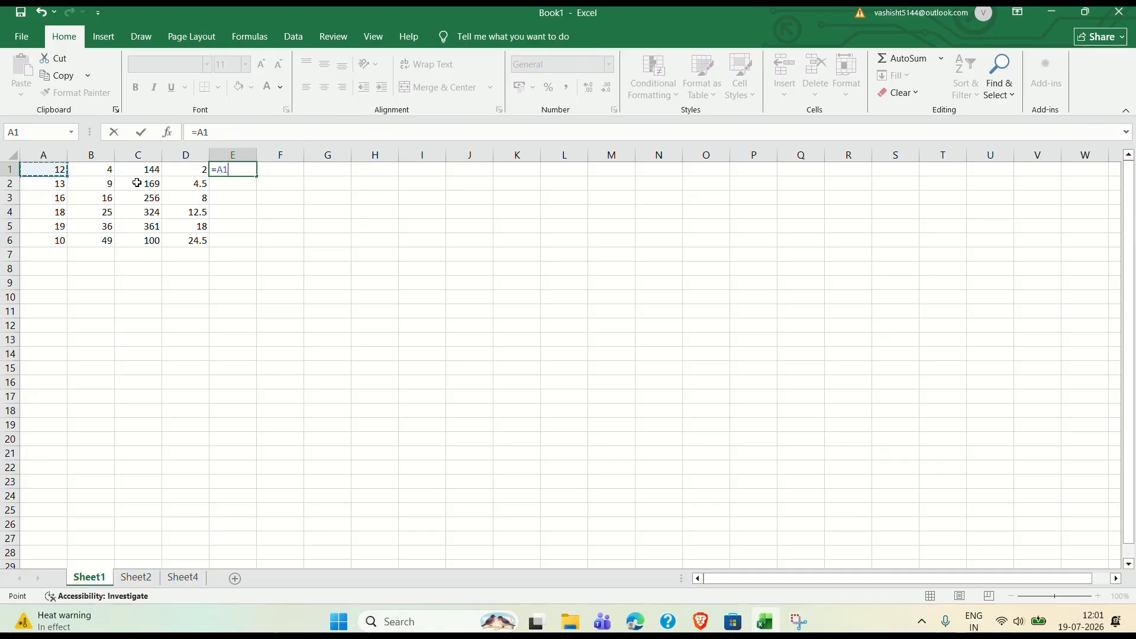
{"action": "type", "text": "*50%"}
{"action": "key", "text": "Return"}
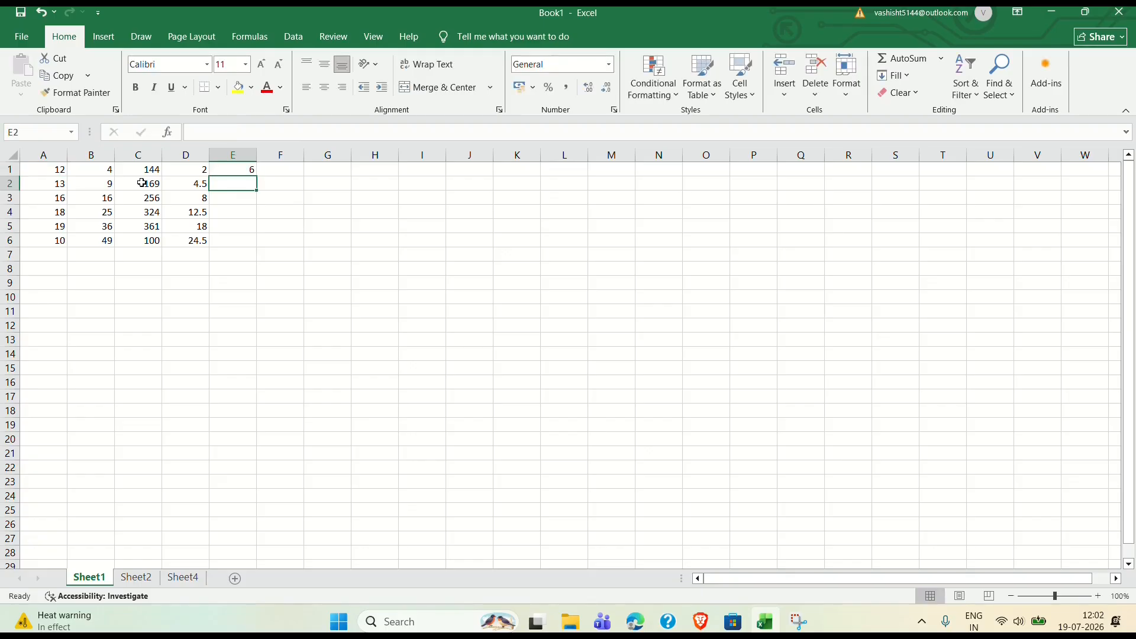
{"action": "left_click", "coordinate": [248, 172]}
{"action": "left_click_drag", "start_coordinate": [256, 176], "coordinate": [256, 246]}
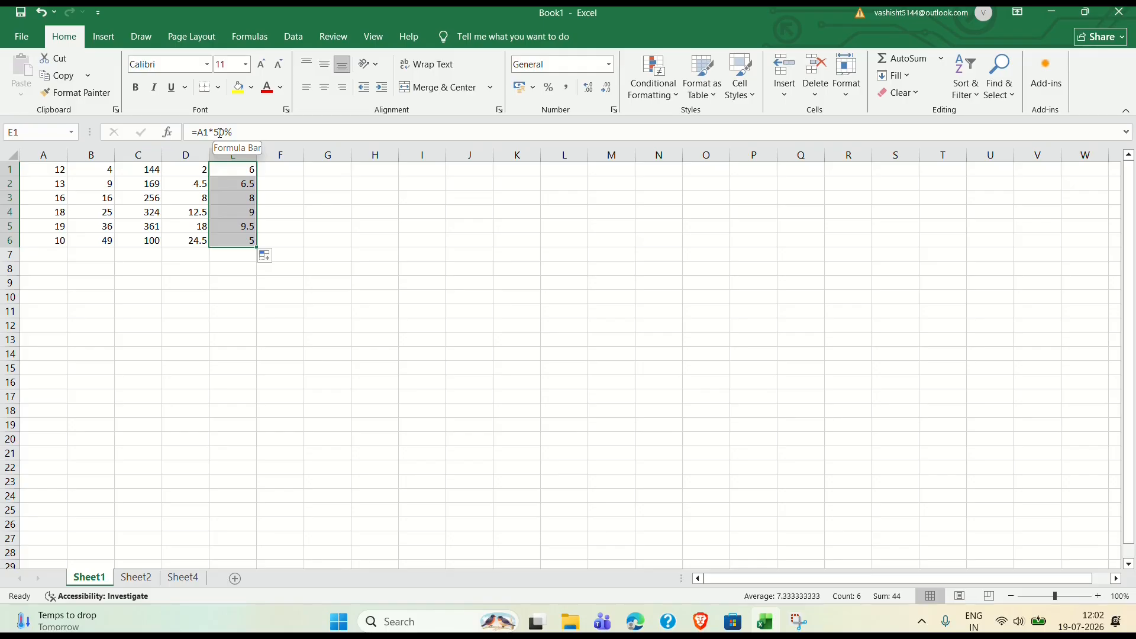
{"action": "key", "text": "BackSpace"}
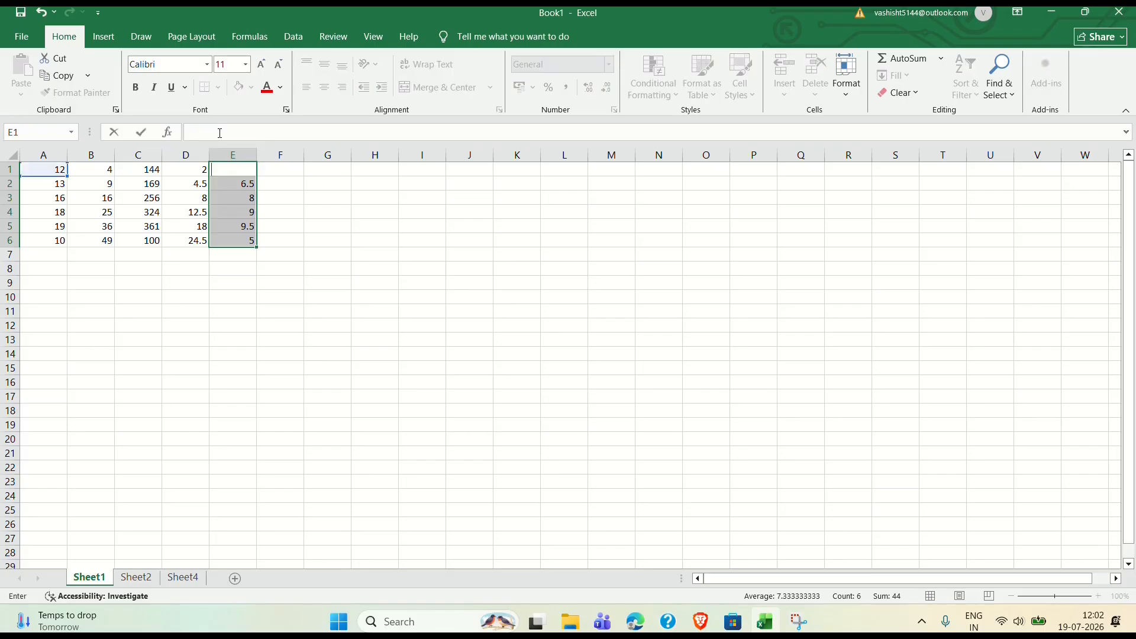
{"action": "key", "text": "ctrl+z"}
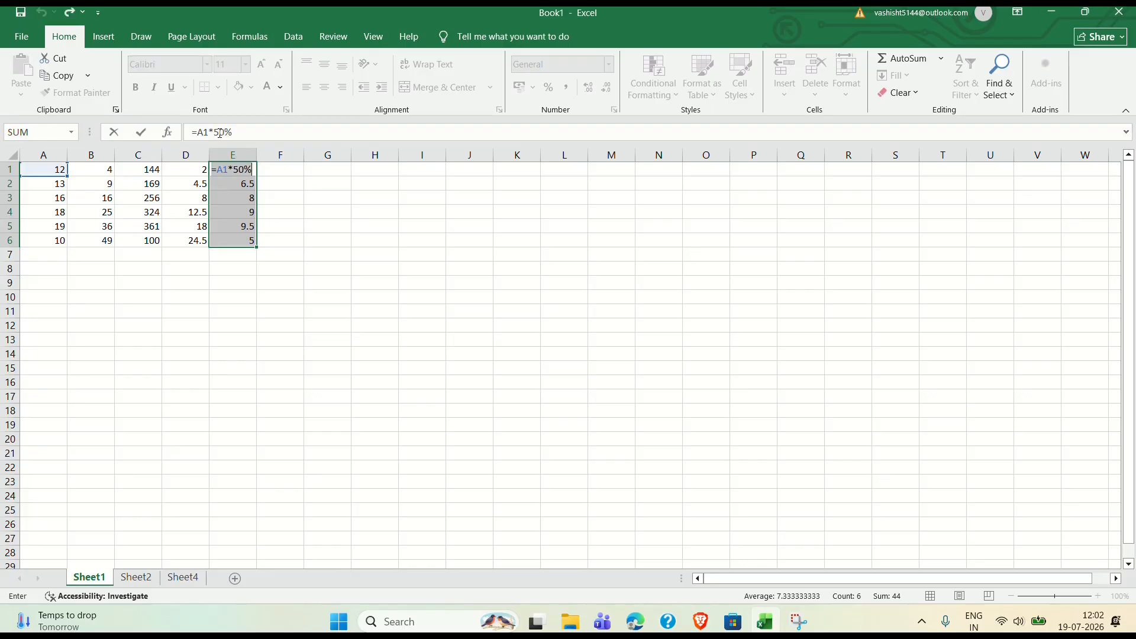
{"action": "key", "text": "Return"}
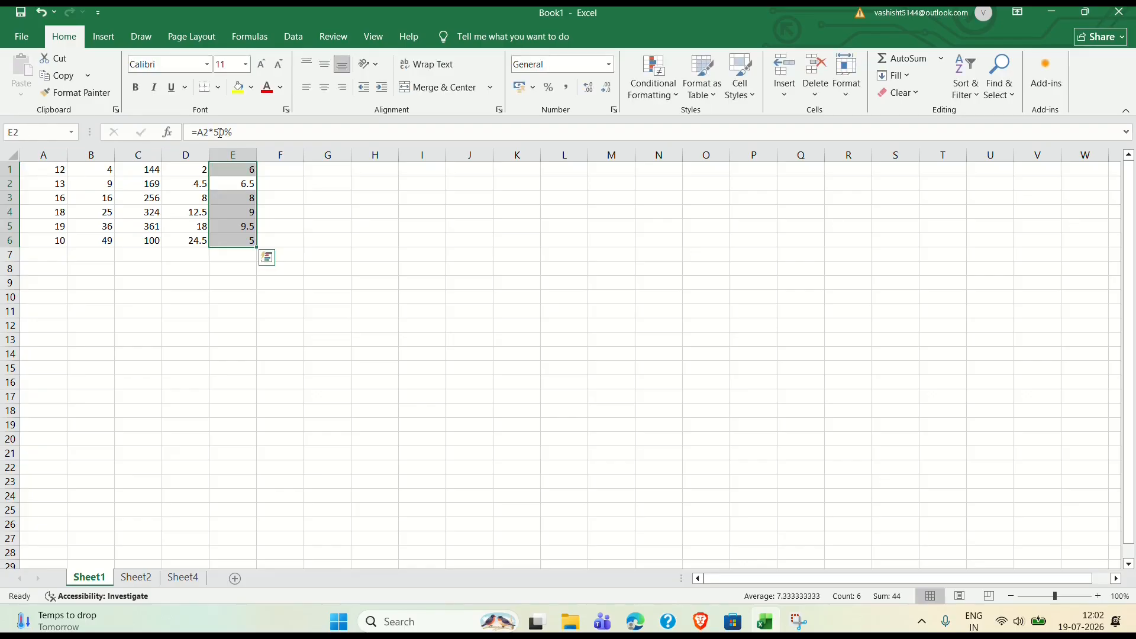
{"action": "left_click", "coordinate": [292, 183]}
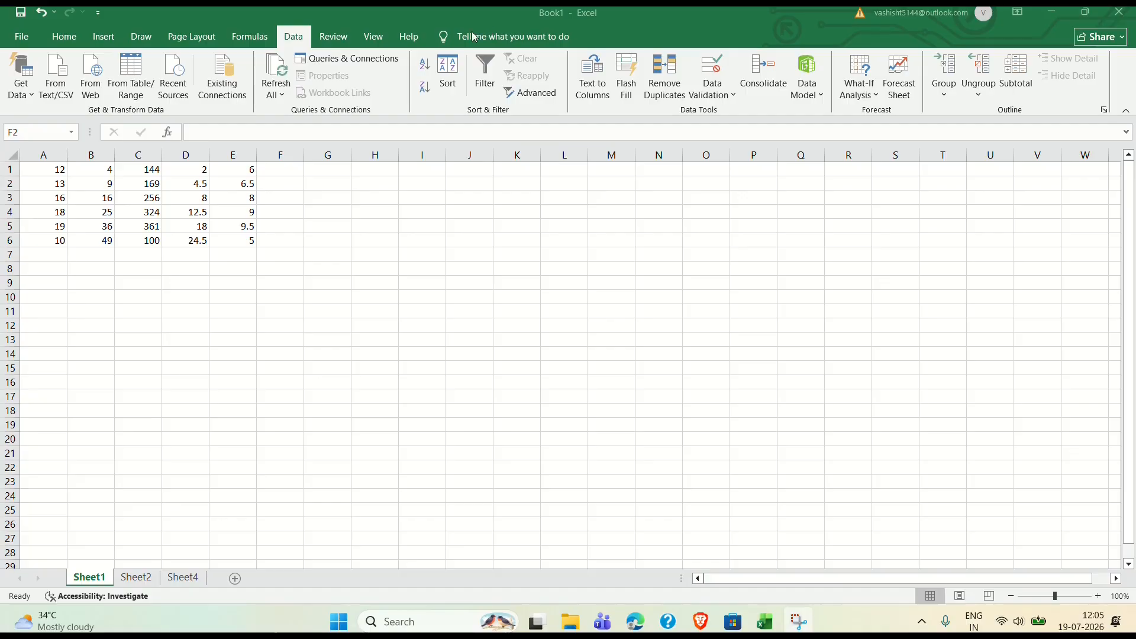
Switch to Sheet2 with the student marks table
{"action": "left_click", "coordinate": [141, 581]}
{"action": "left_click", "coordinate": [141, 579]}
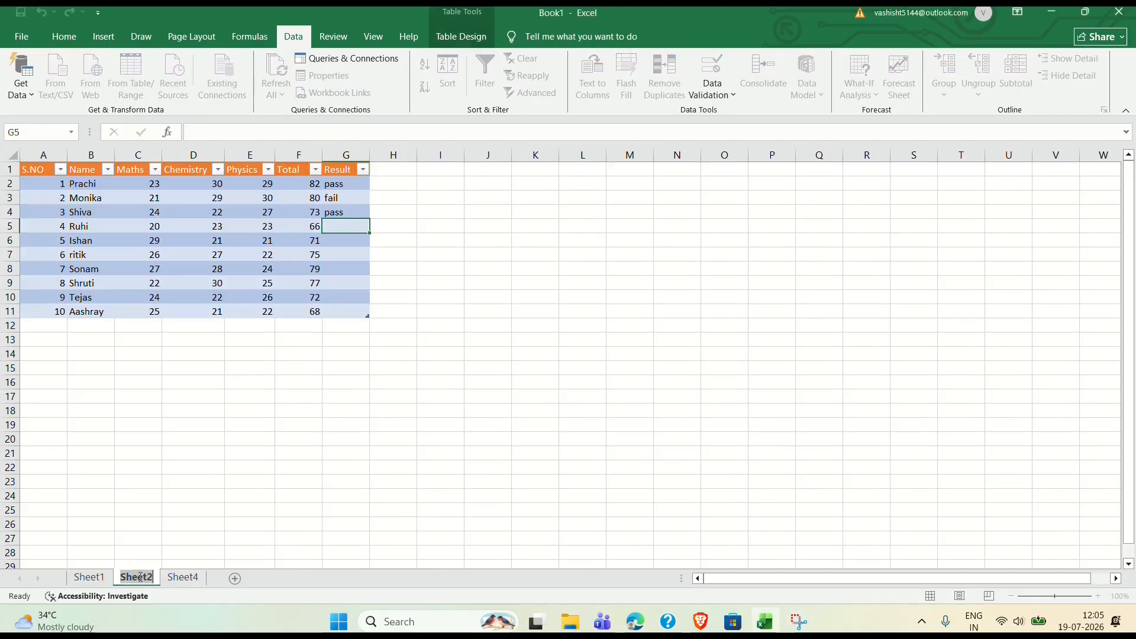
{"action": "left_click", "coordinate": [86, 579]}
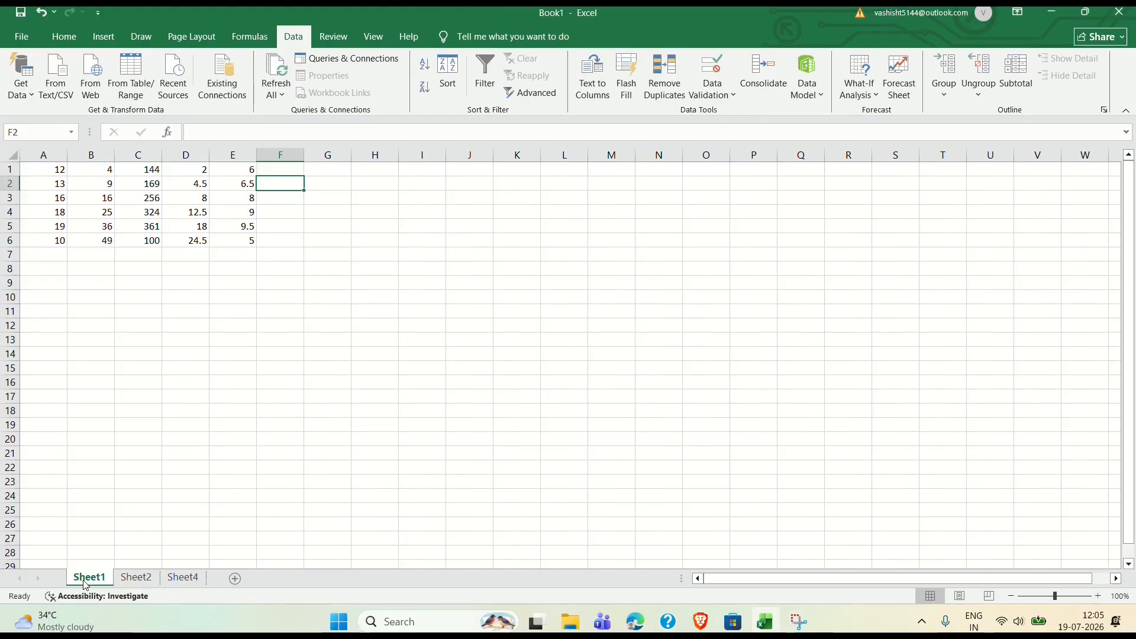
{"action": "left_click", "coordinate": [135, 580]}
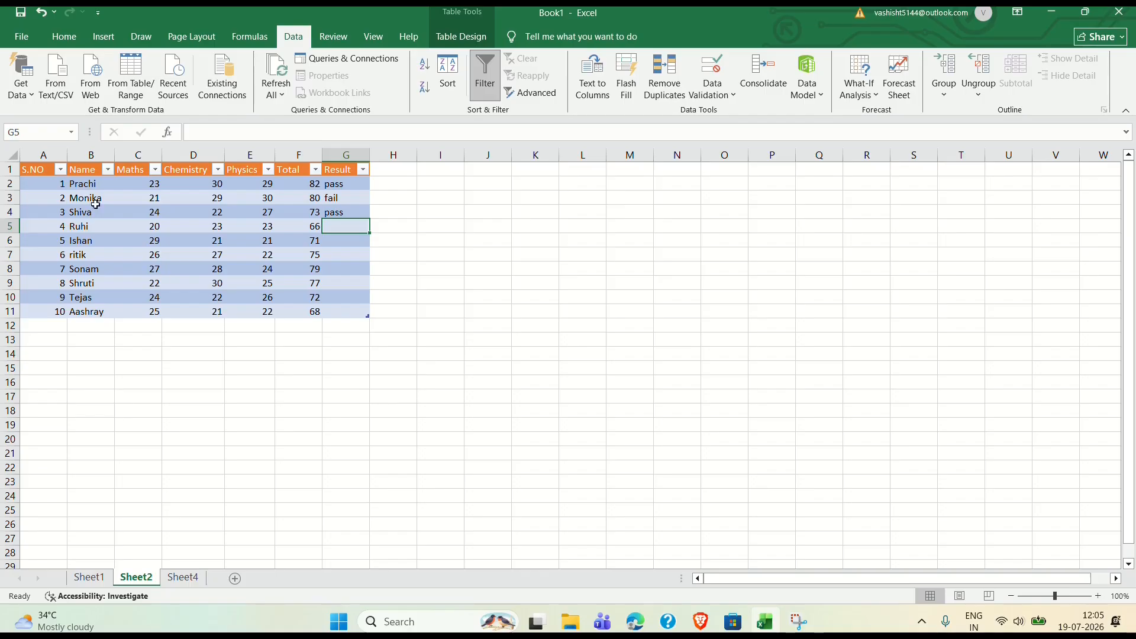
Sort the marks table by the Name column on cell values in A to Z order
{"action": "left_click", "coordinate": [89, 184]}
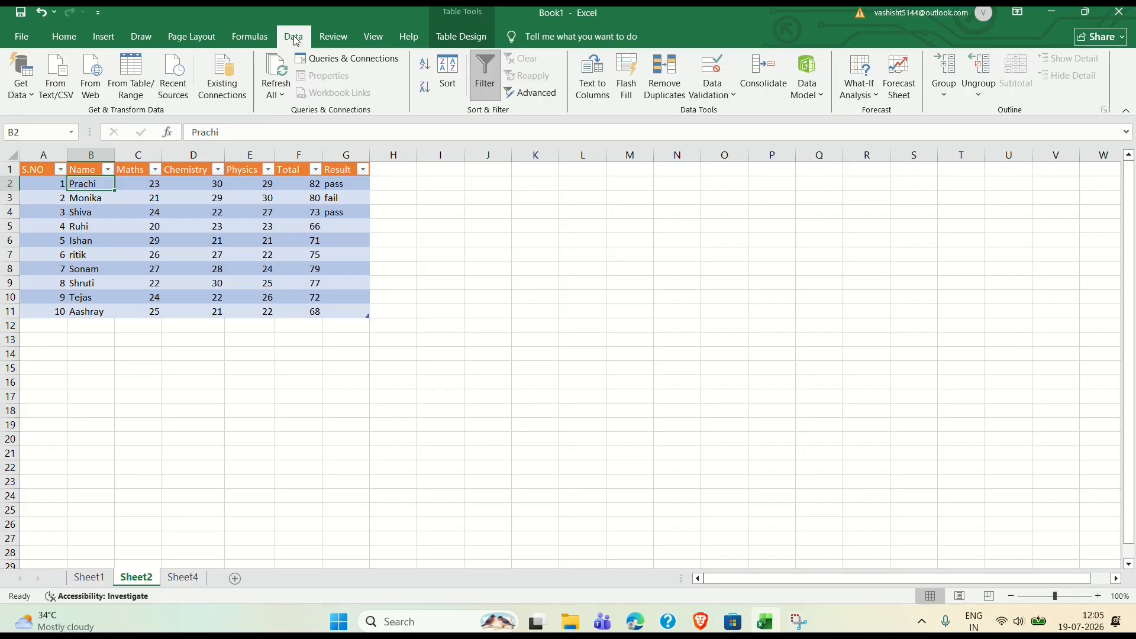
{"action": "left_click", "coordinate": [448, 76]}
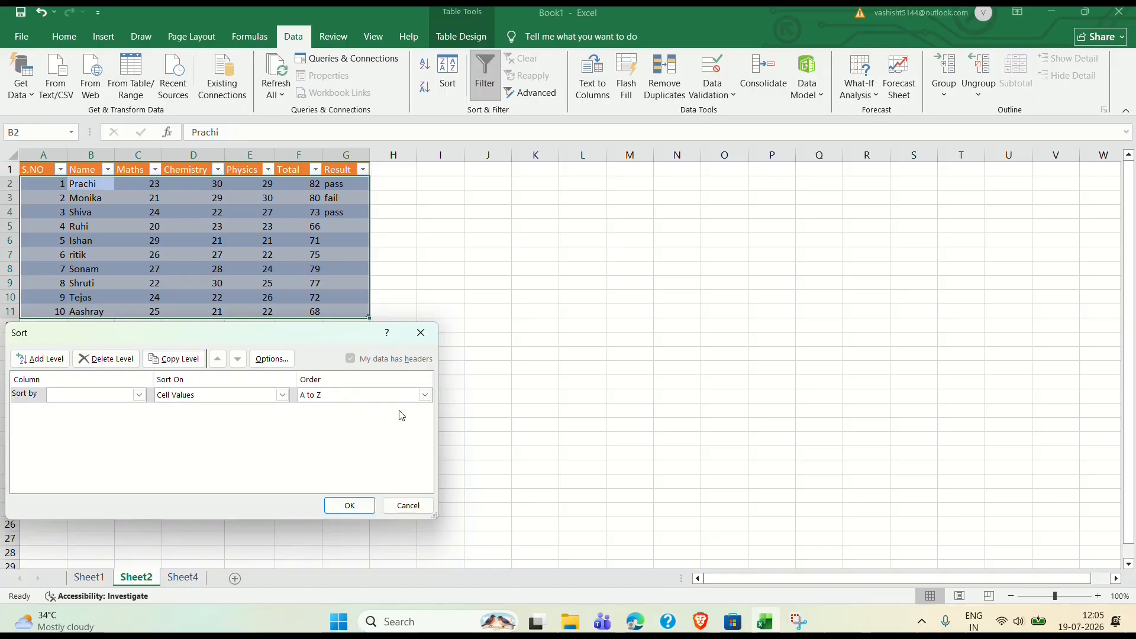
{"action": "left_click", "coordinate": [426, 395]}
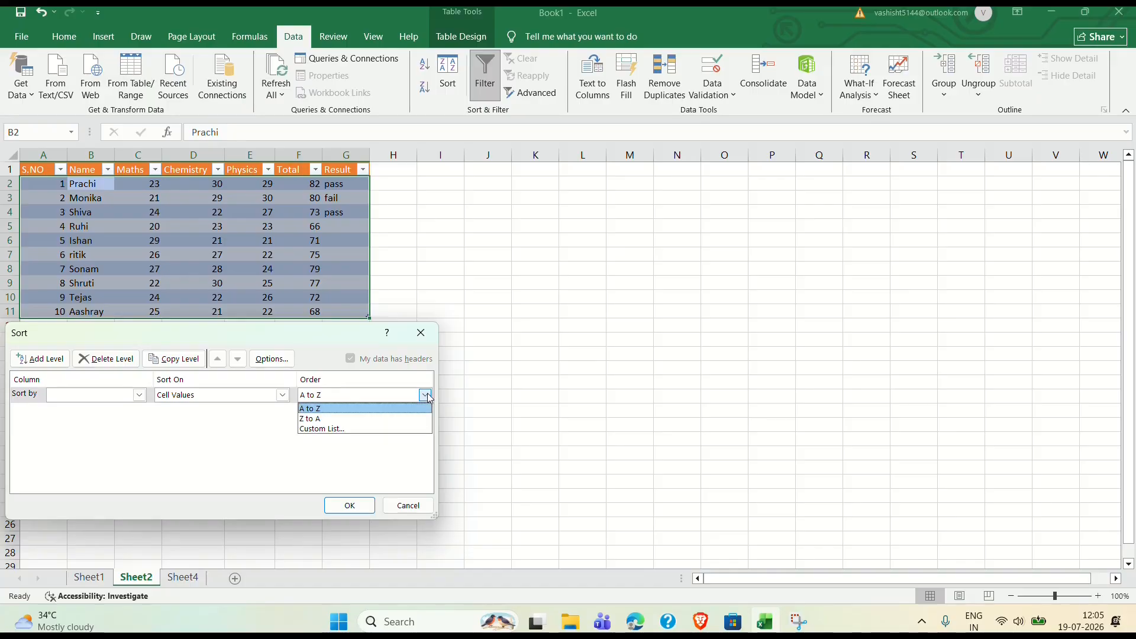
{"action": "left_click", "coordinate": [347, 409]}
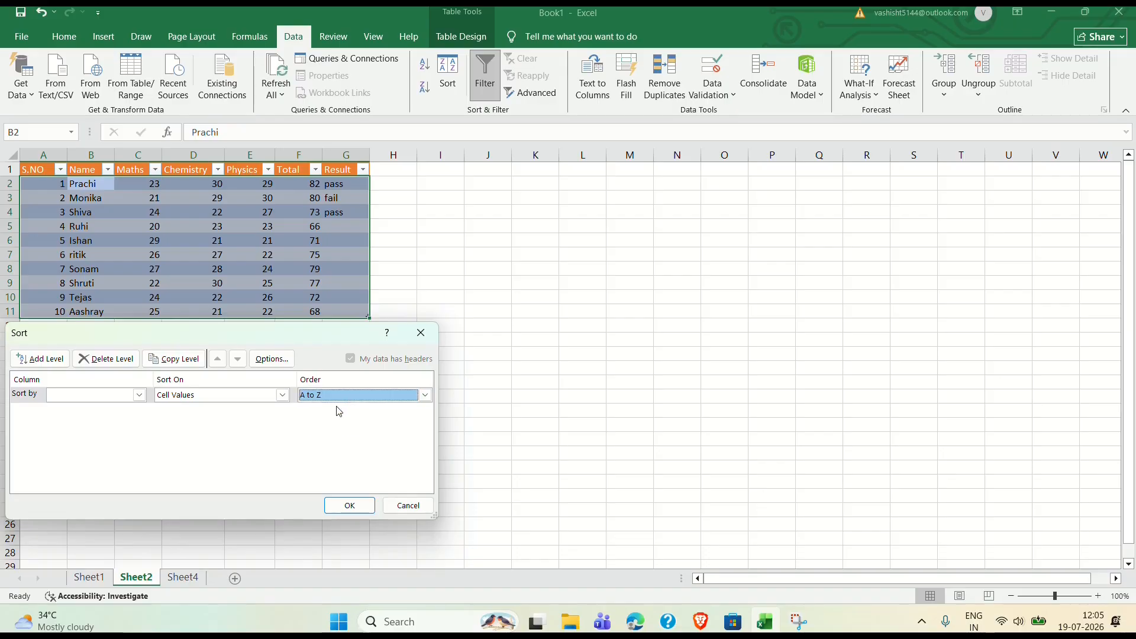
{"action": "left_click", "coordinate": [283, 395]}
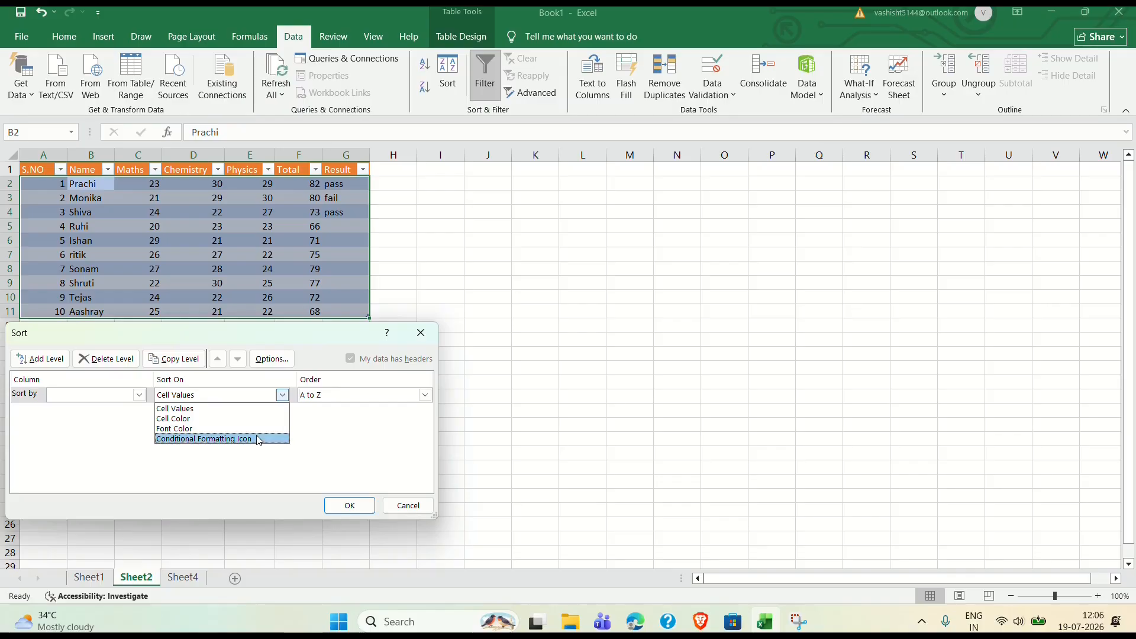
{"action": "left_click", "coordinate": [239, 409]}
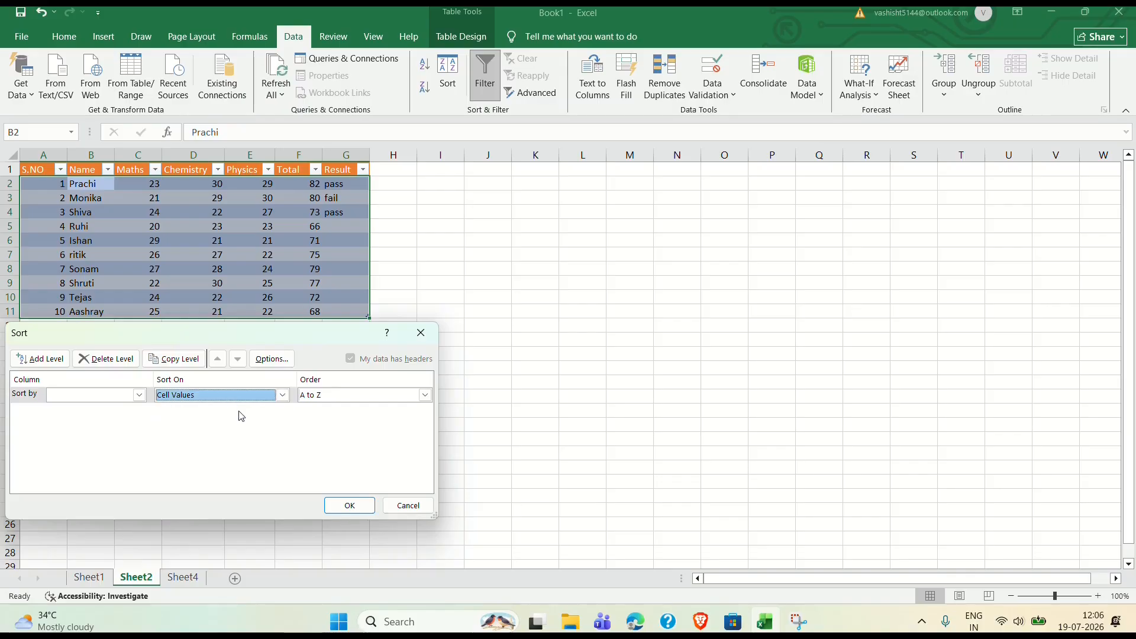
{"action": "left_click", "coordinate": [139, 395]}
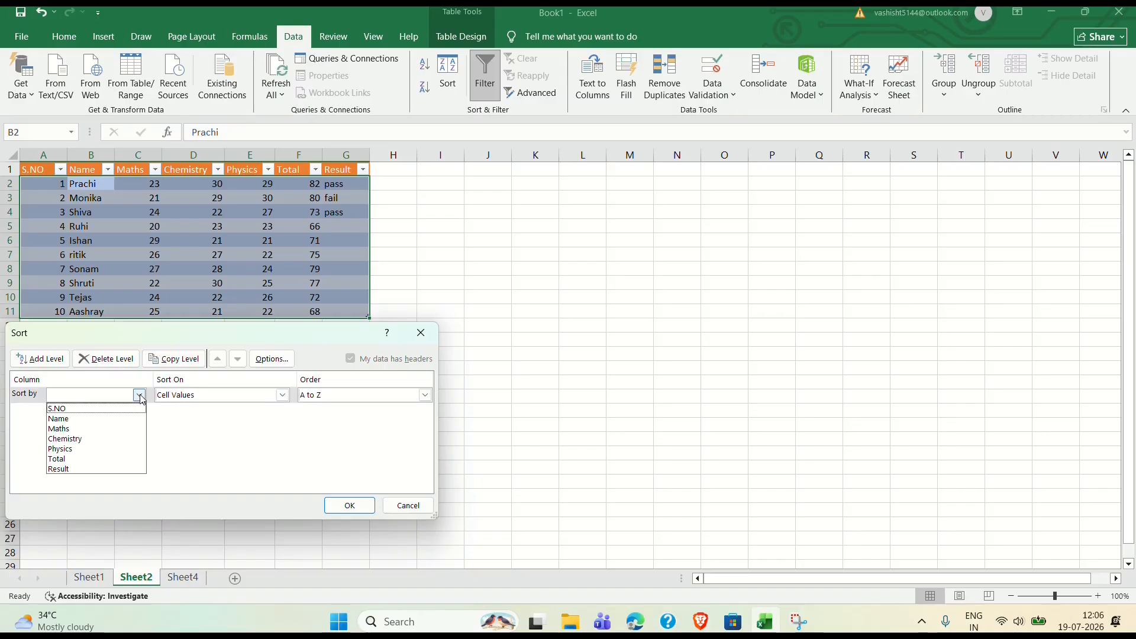
{"action": "left_click", "coordinate": [118, 417]}
{"action": "left_click", "coordinate": [348, 505]}
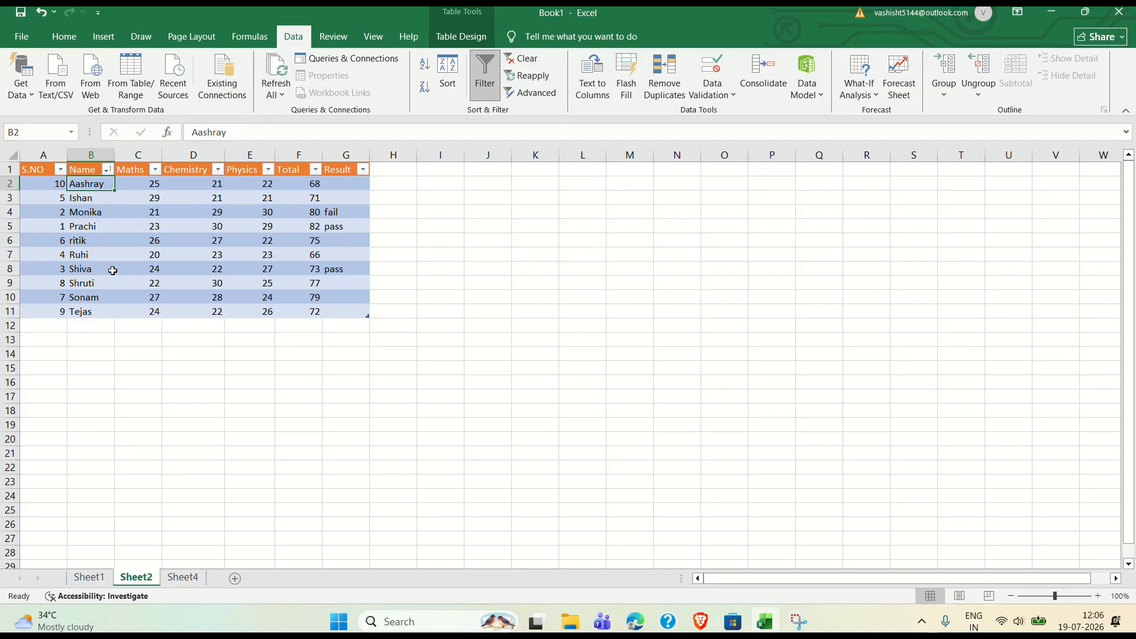
Sort the marks table by the Maths column on cell values, from largest to smallest
{"action": "left_click", "coordinate": [148, 184]}
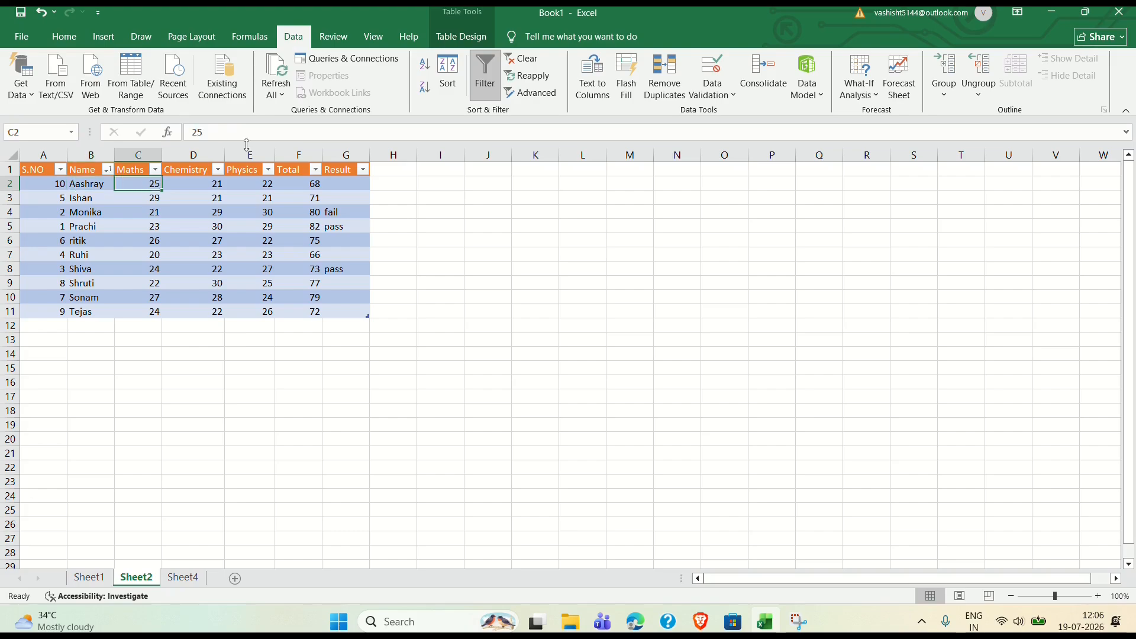
{"action": "left_click", "coordinate": [448, 73]}
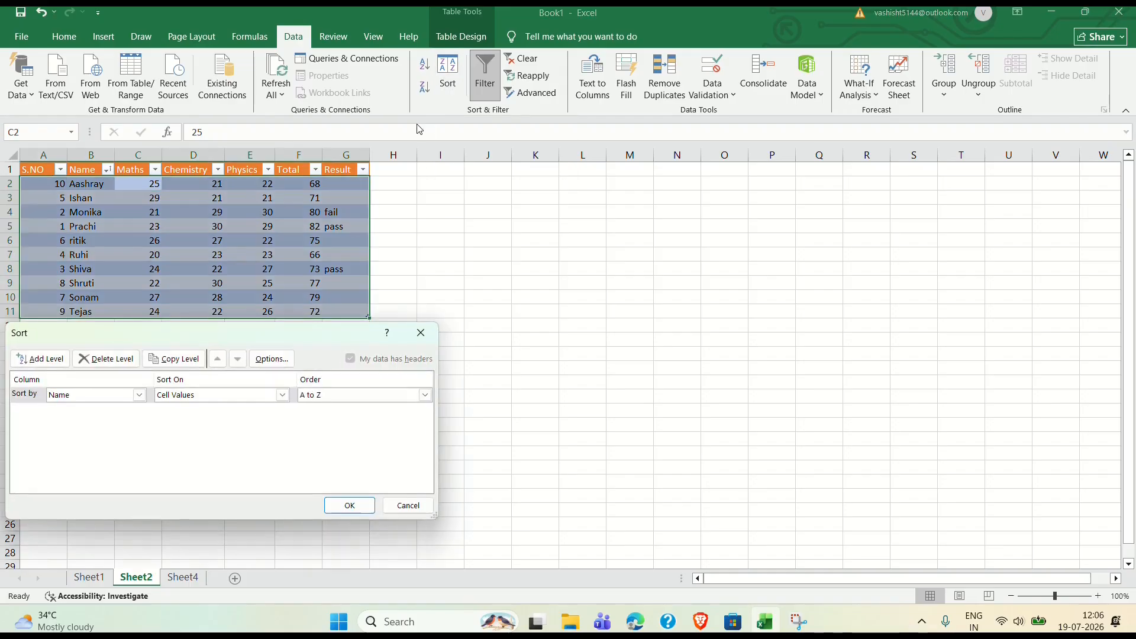
{"action": "left_click", "coordinate": [283, 395]}
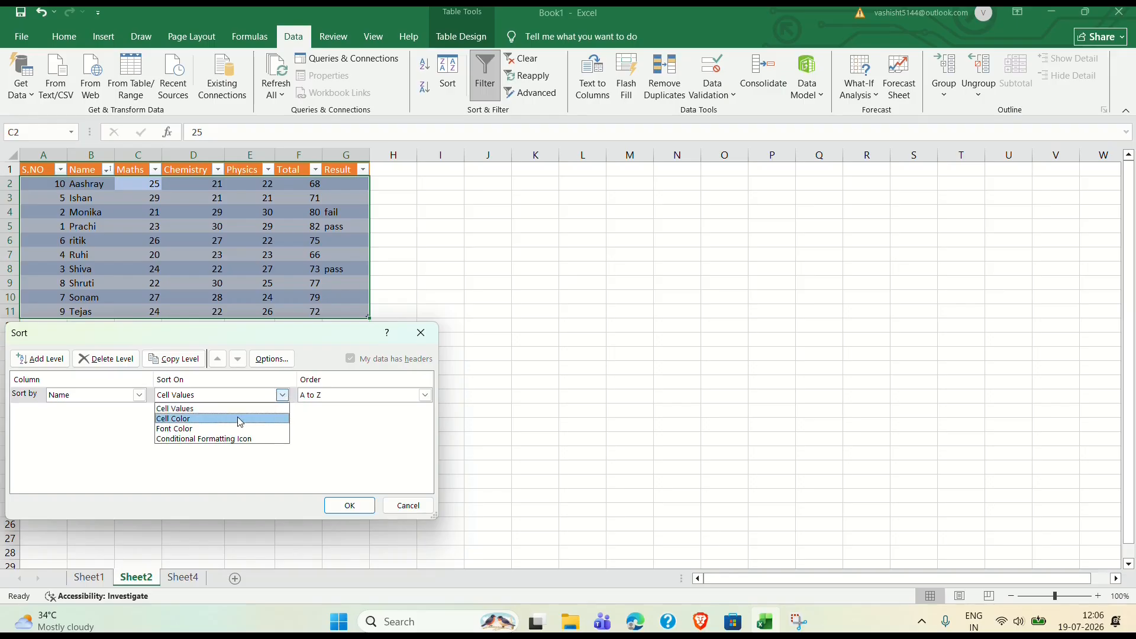
{"action": "left_click", "coordinate": [283, 395]}
{"action": "left_click", "coordinate": [140, 395]}
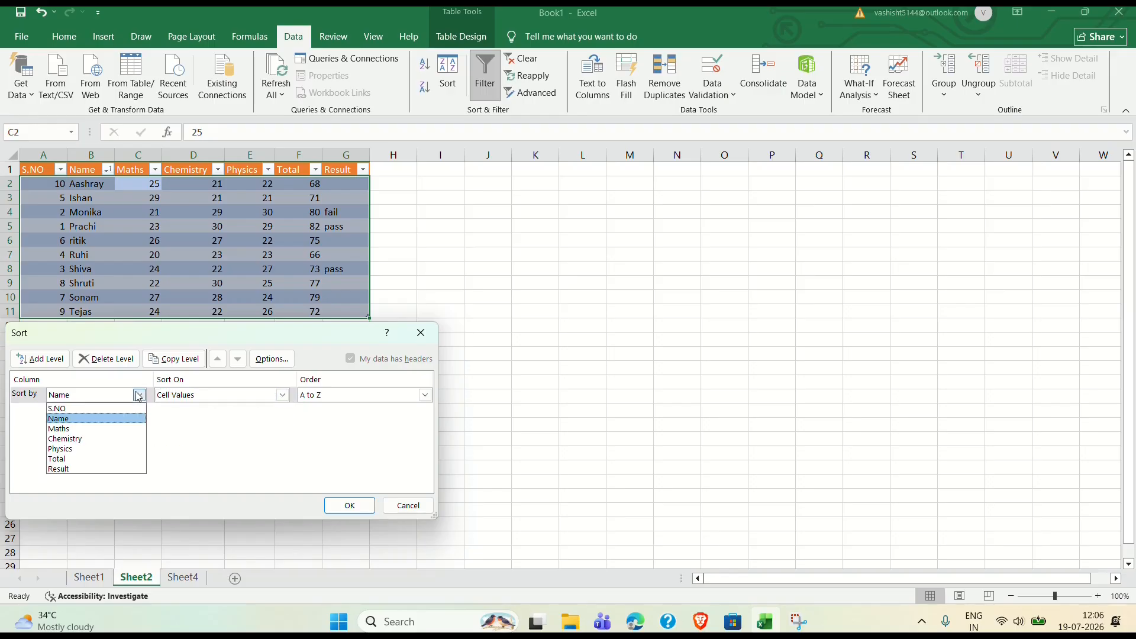
{"action": "left_click", "coordinate": [108, 429]}
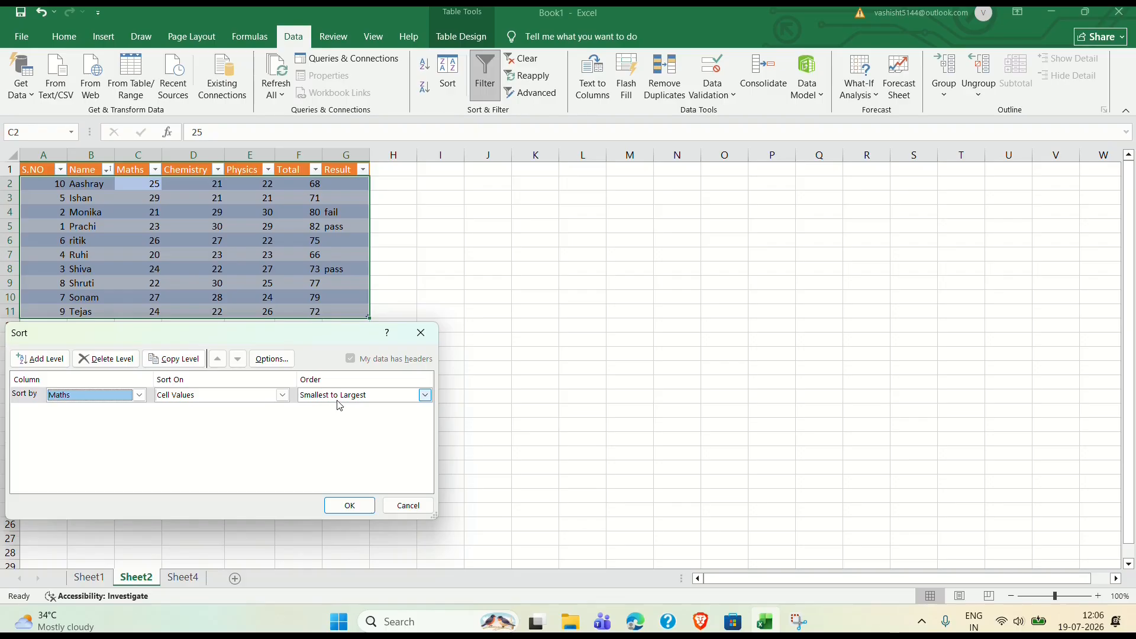
{"action": "left_click", "coordinate": [426, 396]}
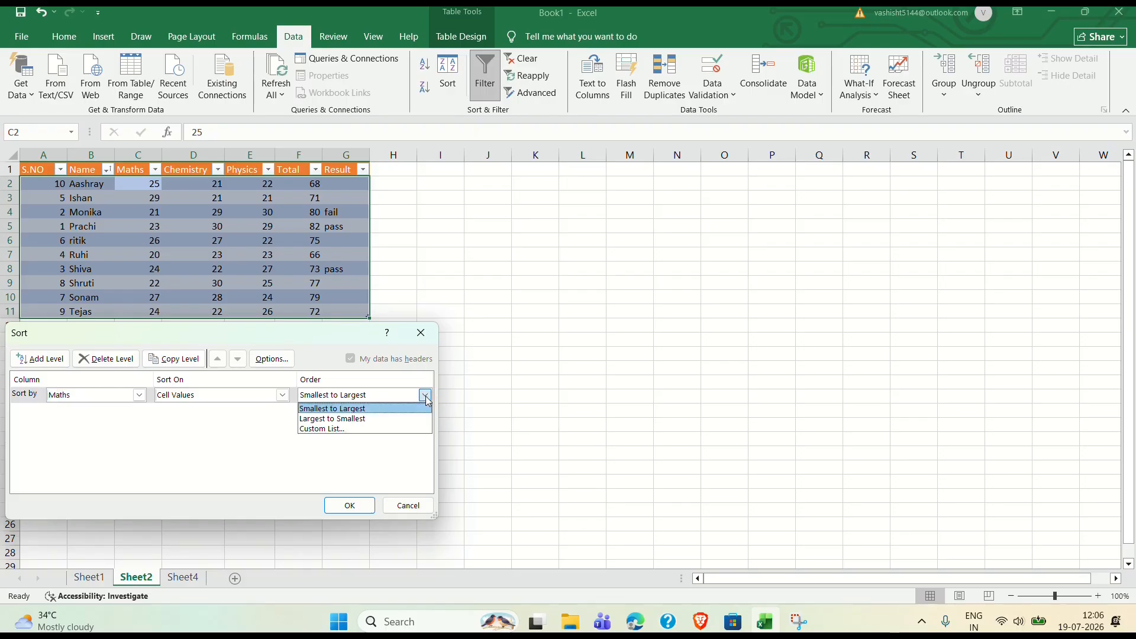
{"action": "left_click", "coordinate": [364, 419]}
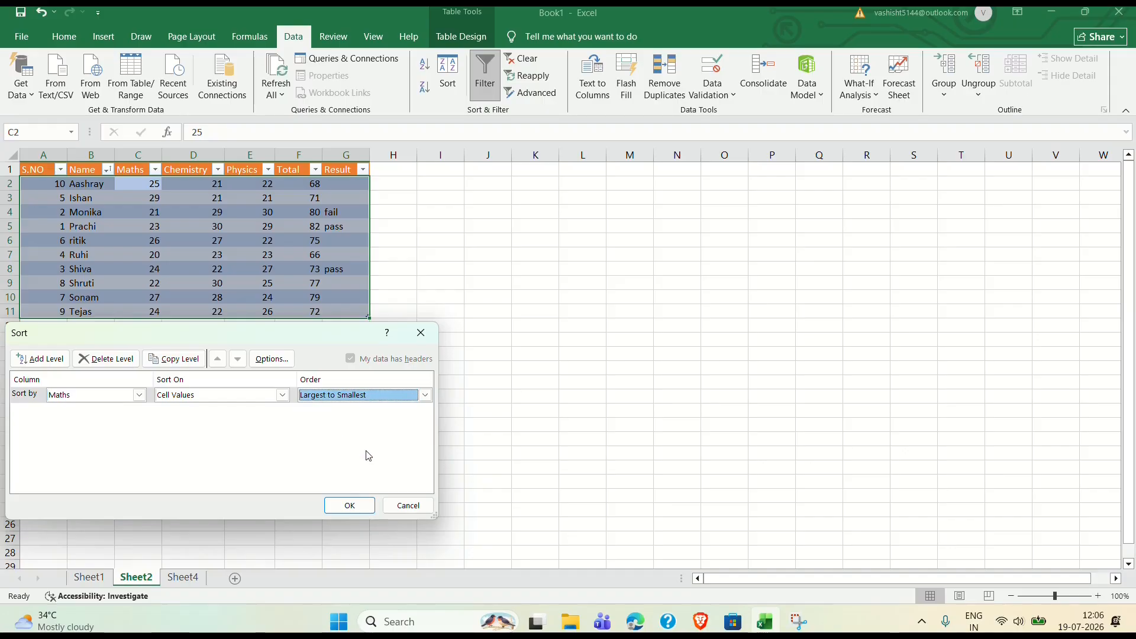
{"action": "left_click", "coordinate": [358, 506]}
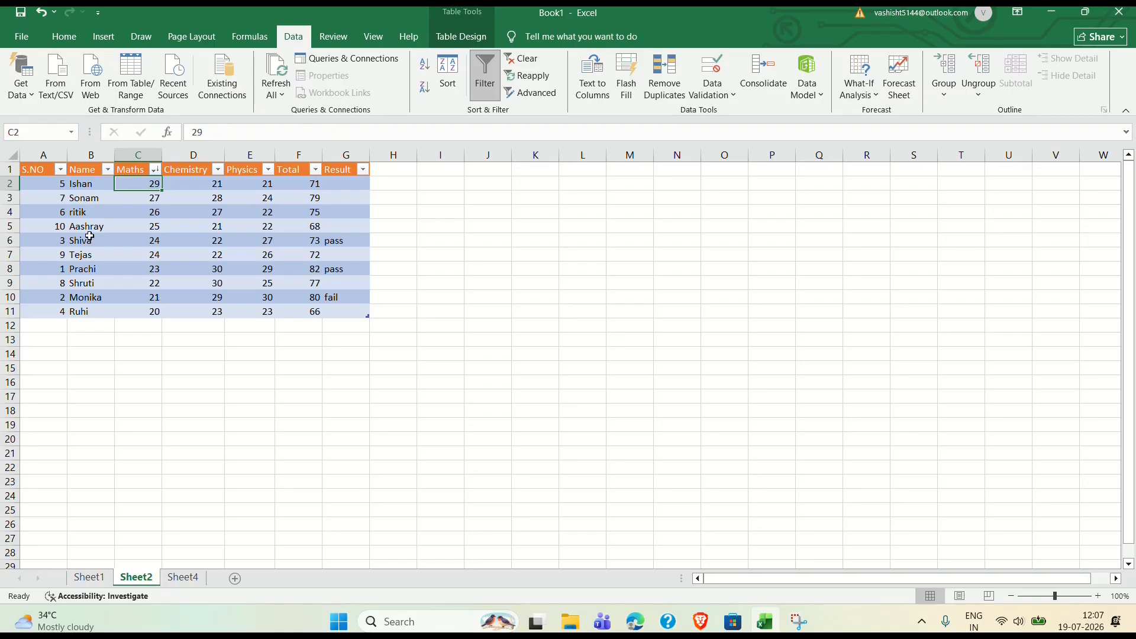
Sort the marks table by the S.NO column on cell values, from smallest to largest
{"action": "left_click", "coordinate": [448, 79]}
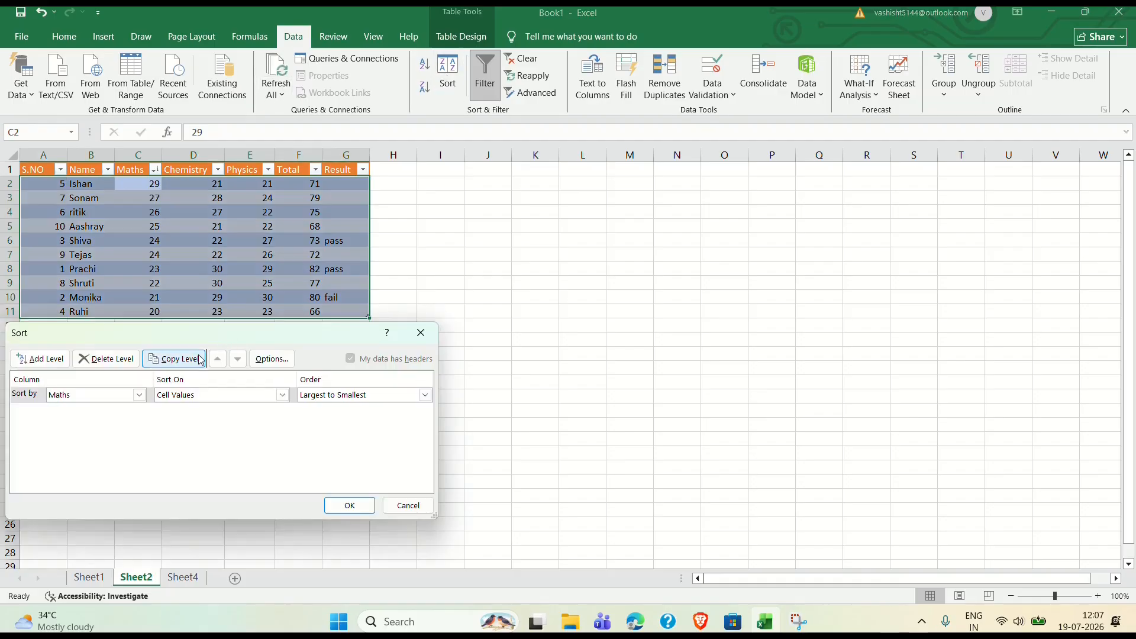
{"action": "left_click", "coordinate": [141, 395]}
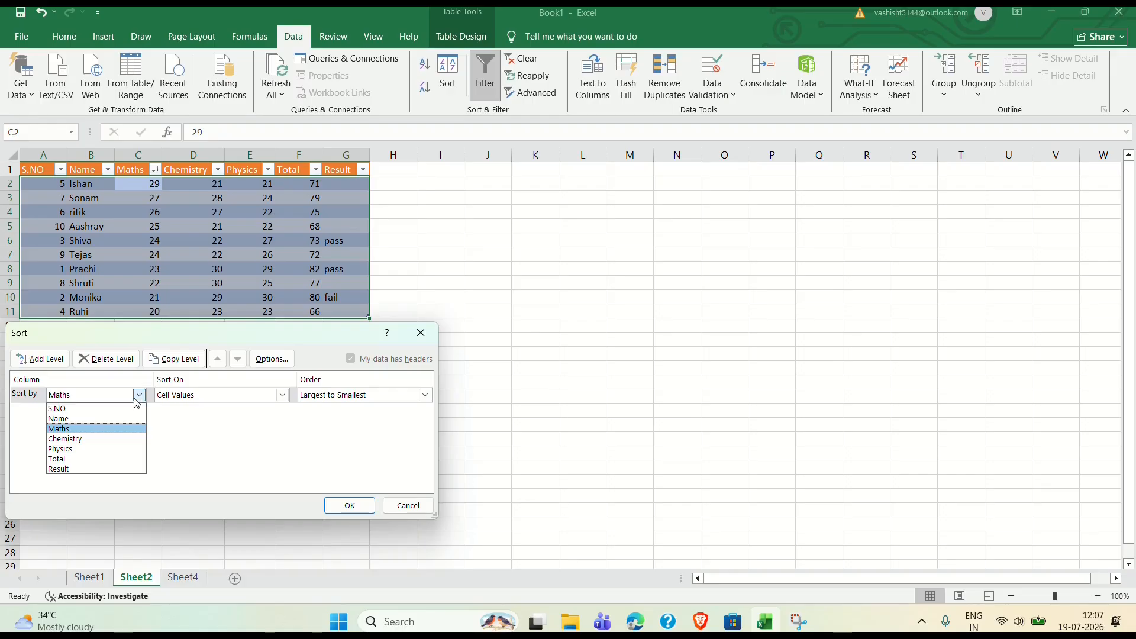
{"action": "left_click", "coordinate": [102, 412]}
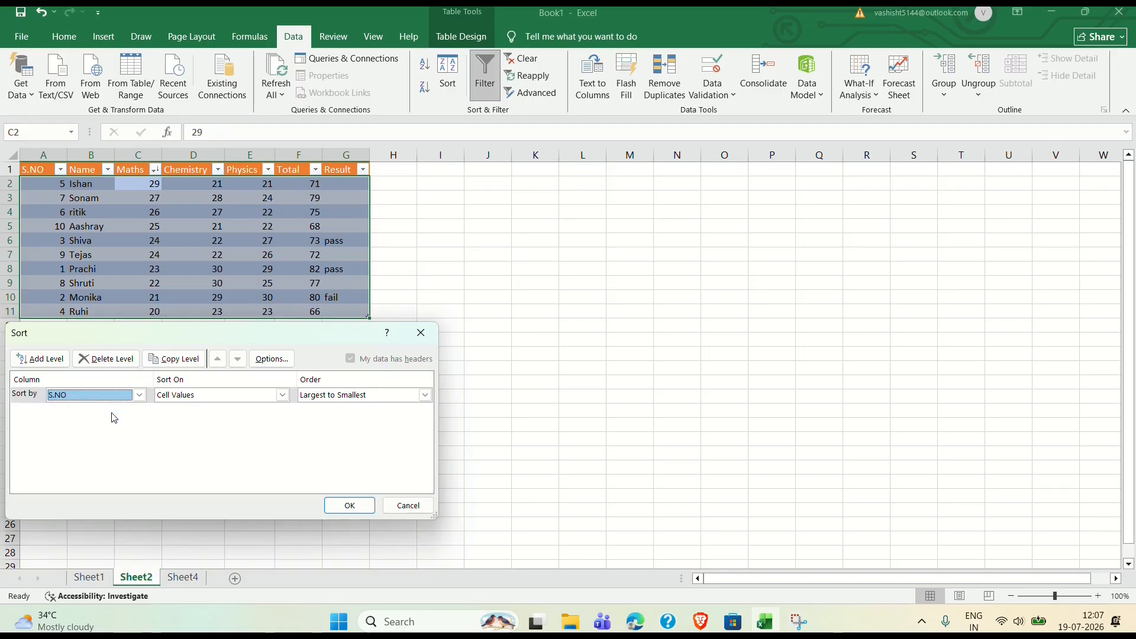
{"action": "left_click", "coordinate": [425, 394]}
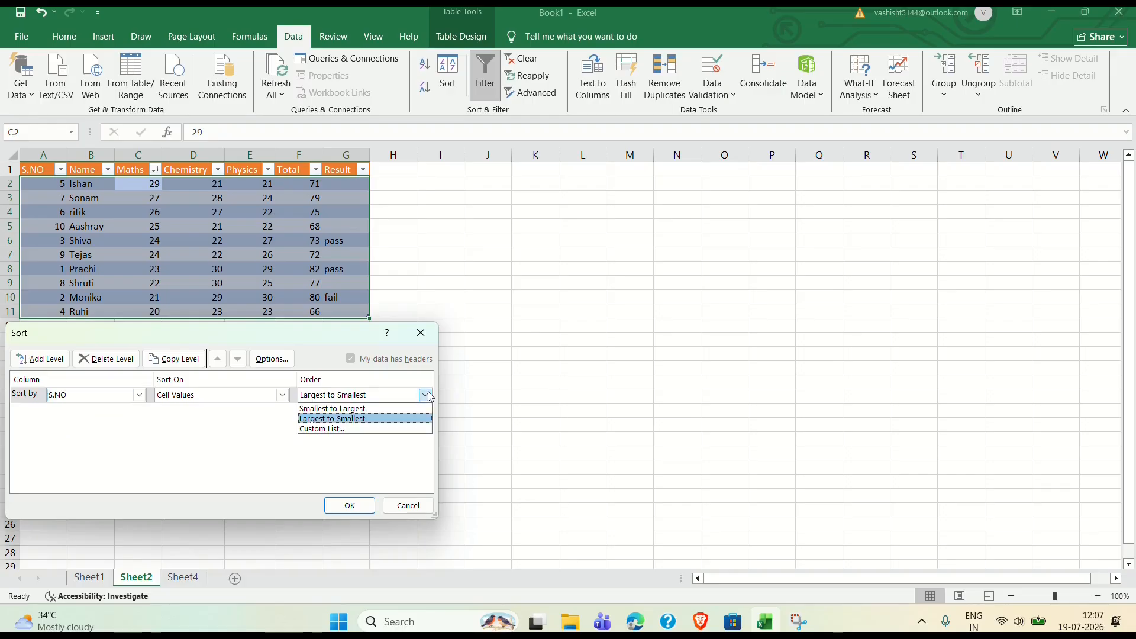
{"action": "left_click", "coordinate": [380, 409]}
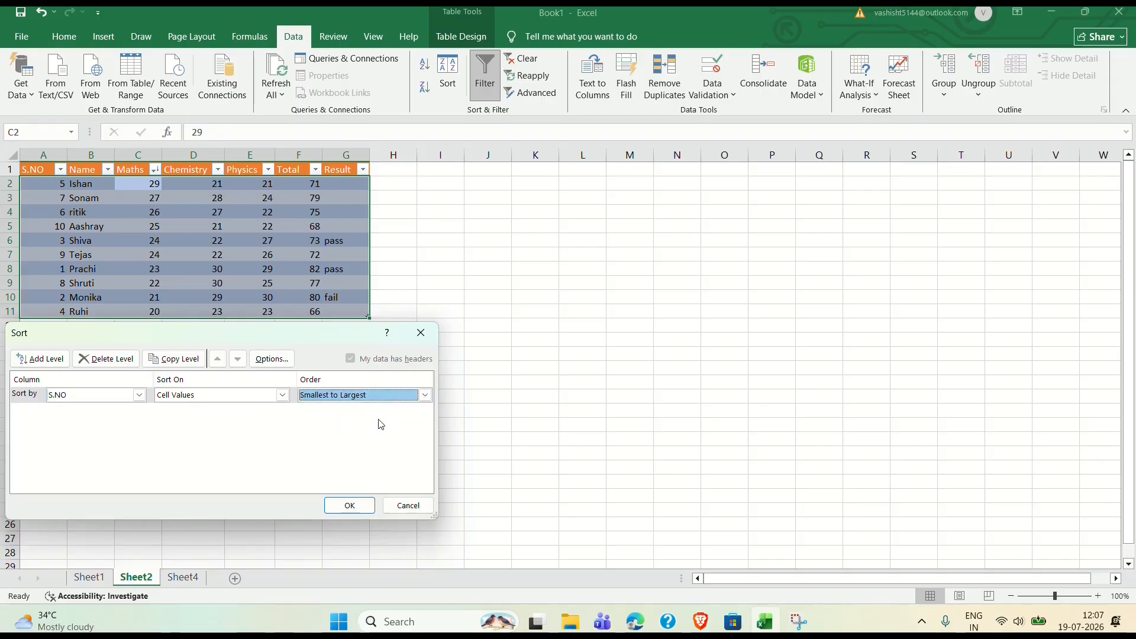
{"action": "left_click", "coordinate": [350, 508]}
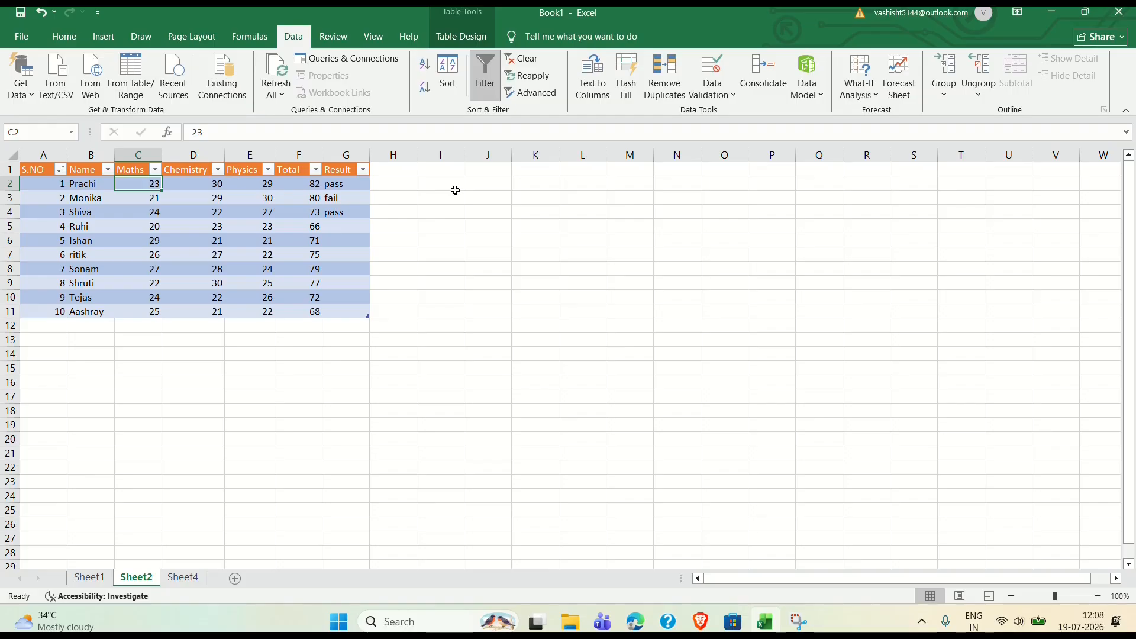
Turn the marks table's header filters off and back on
{"action": "left_click", "coordinate": [484, 26]}
{"action": "left_click", "coordinate": [215, 197]}
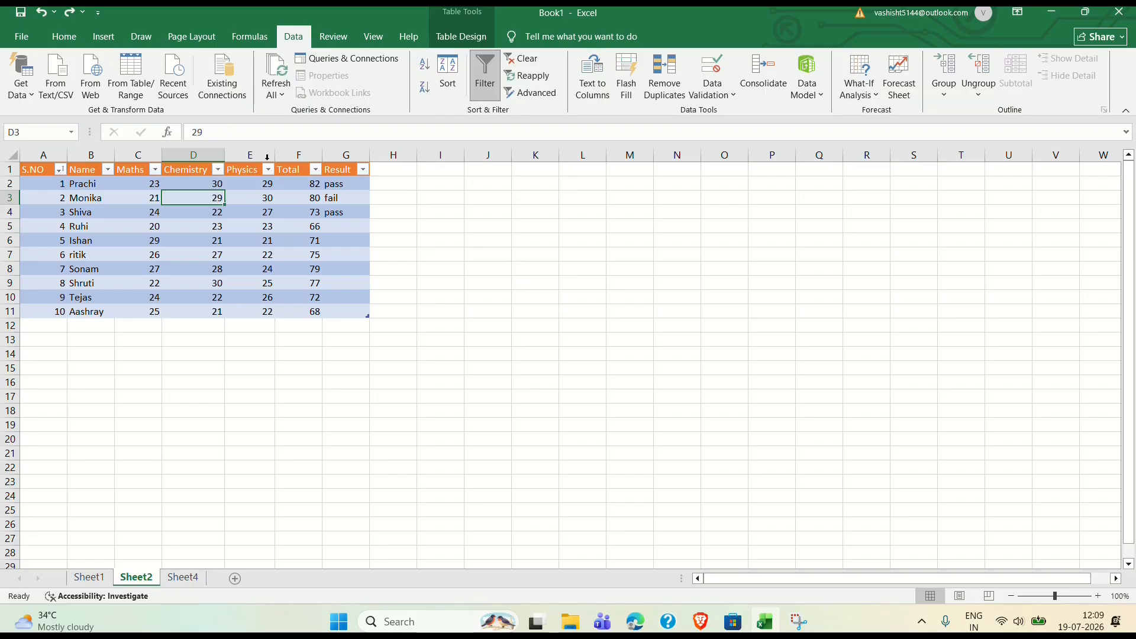
{"action": "left_click", "coordinate": [490, 91]}
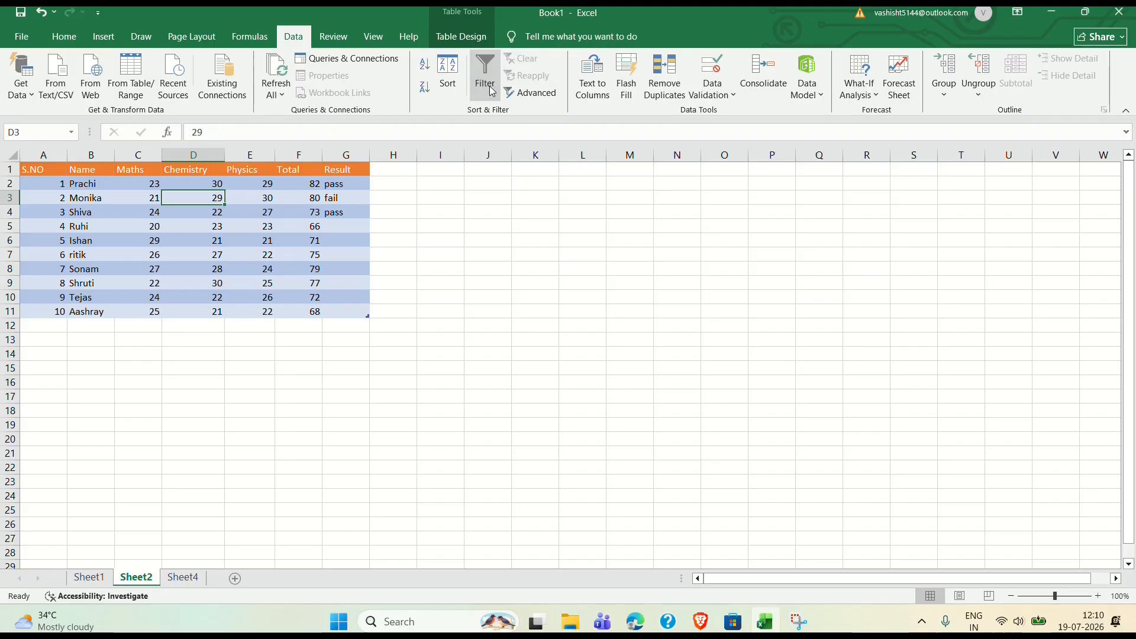
{"action": "left_click", "coordinate": [491, 90]}
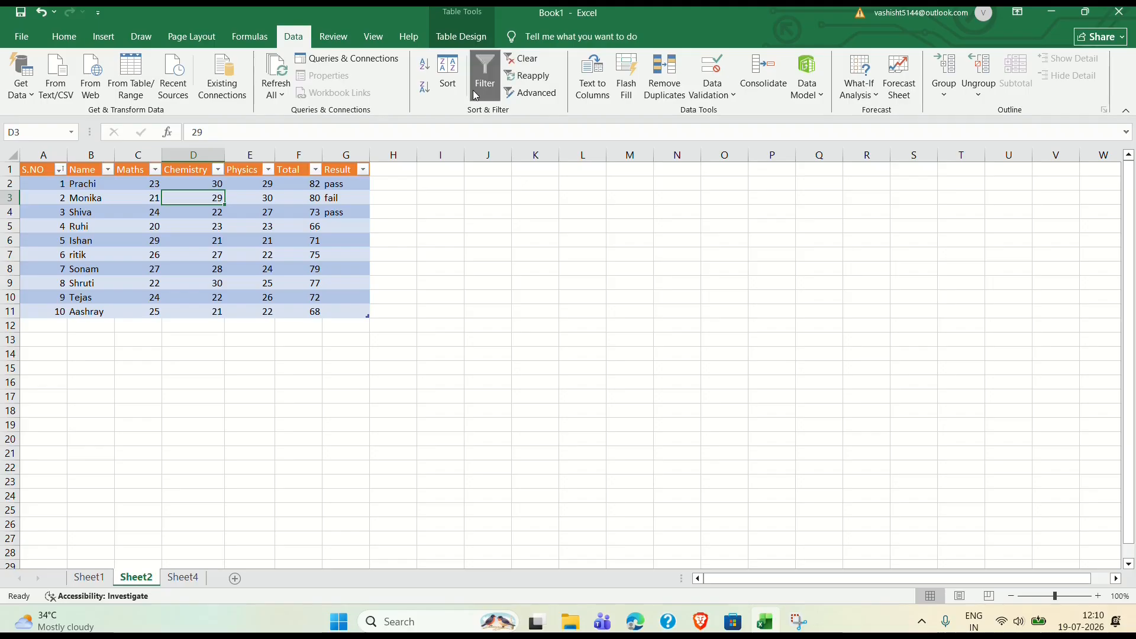
Filter the Chemistry column to show only the rows with the value 22
{"action": "left_click", "coordinate": [218, 171]}
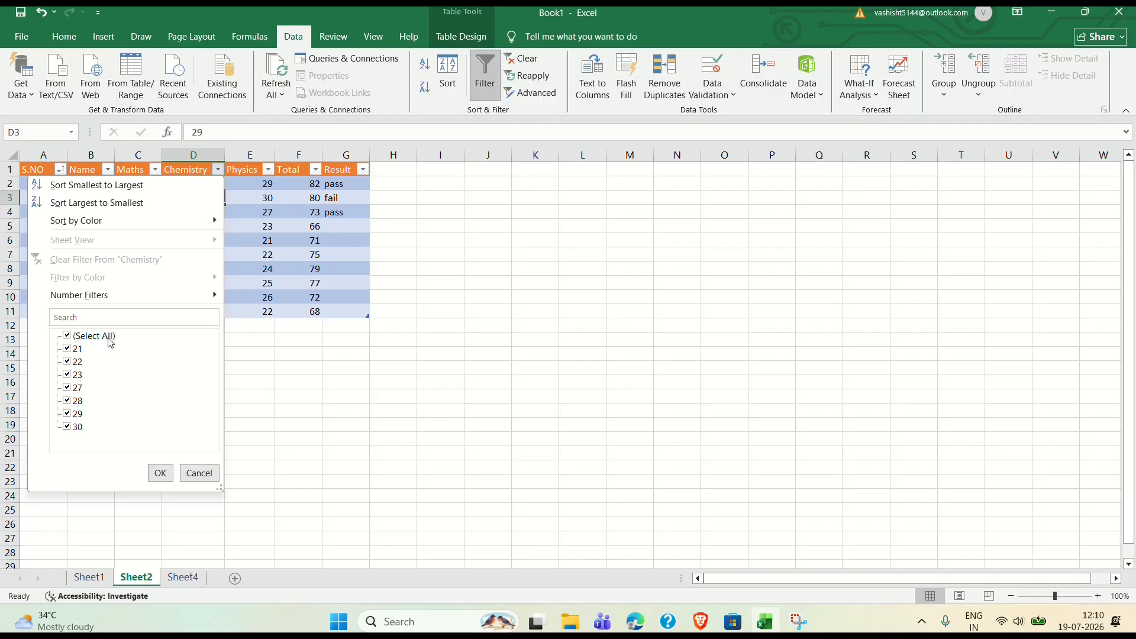
{"action": "left_click", "coordinate": [68, 336]}
{"action": "left_click", "coordinate": [67, 336]}
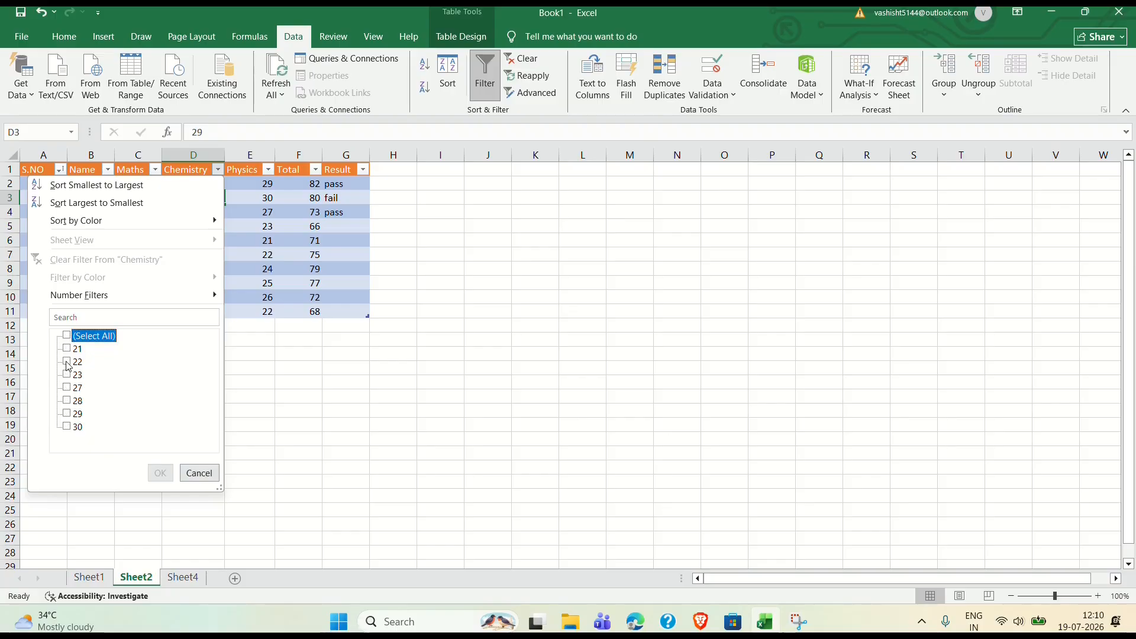
{"action": "left_click", "coordinate": [68, 361]}
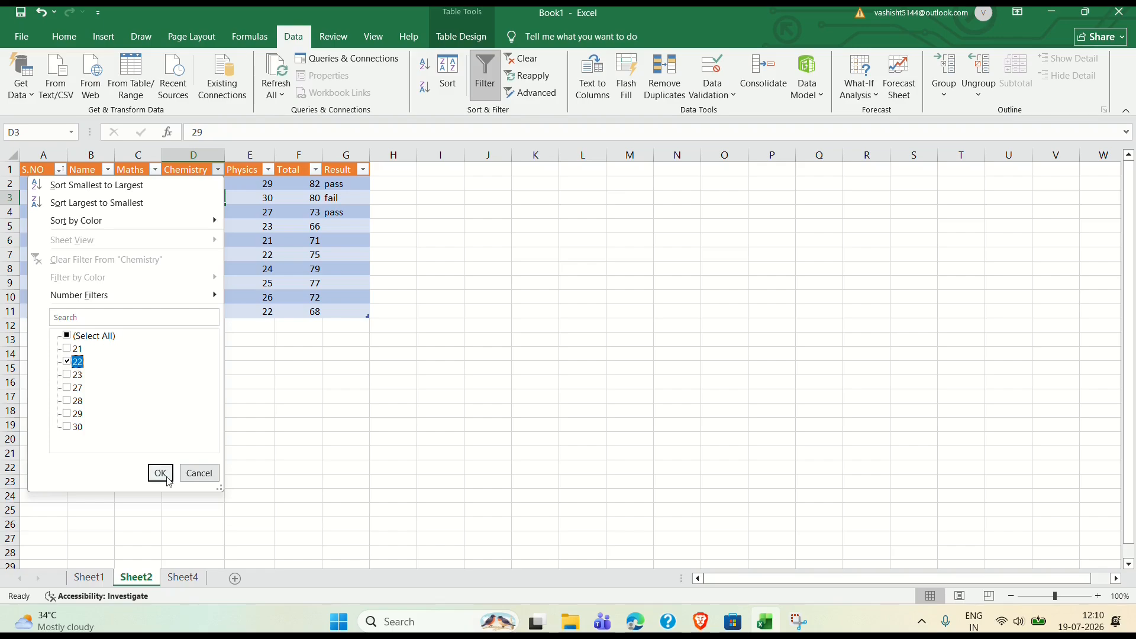
{"action": "left_click", "coordinate": [160, 473]}
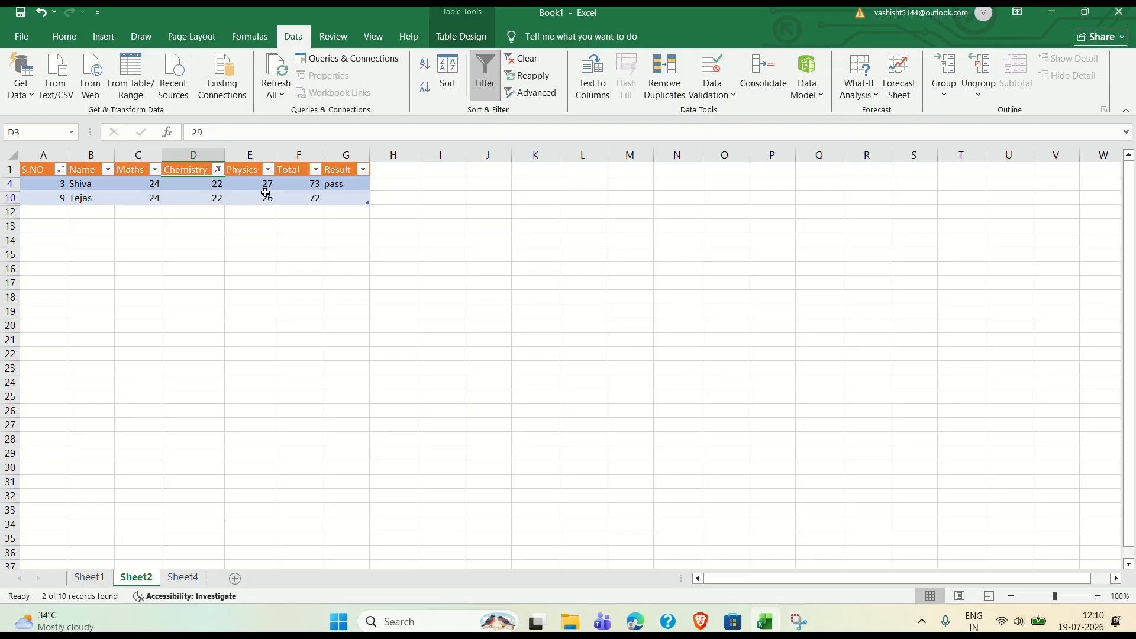
Undo the Chemistry filter, and switch the table's header filters off and on again
{"action": "key", "text": "ctrl+z"}
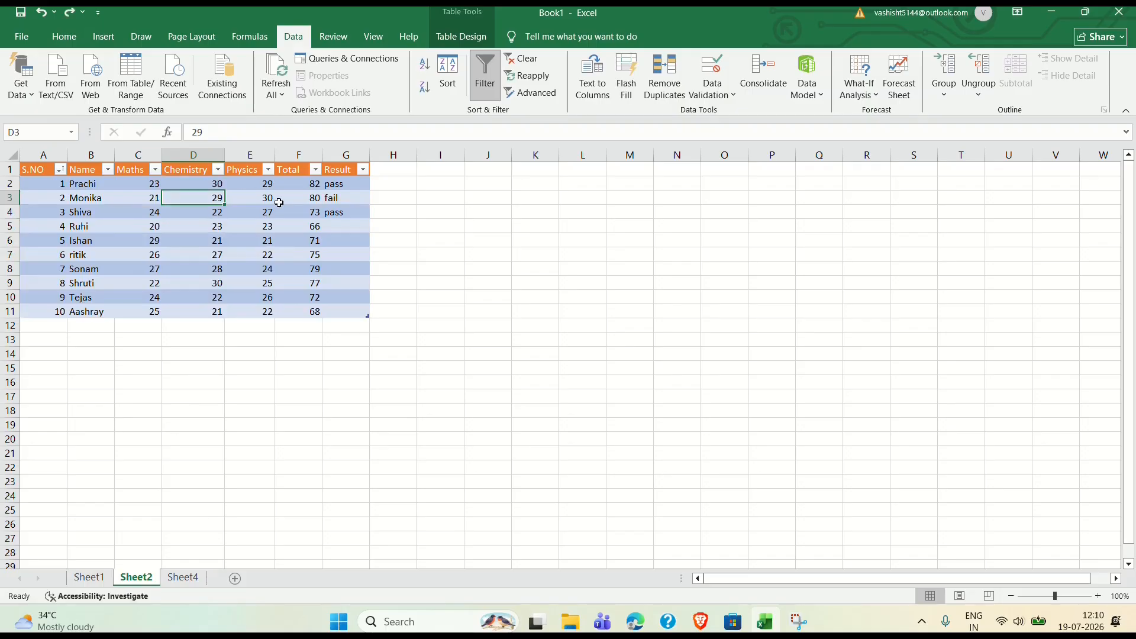
{"action": "left_click", "coordinate": [485, 77]}
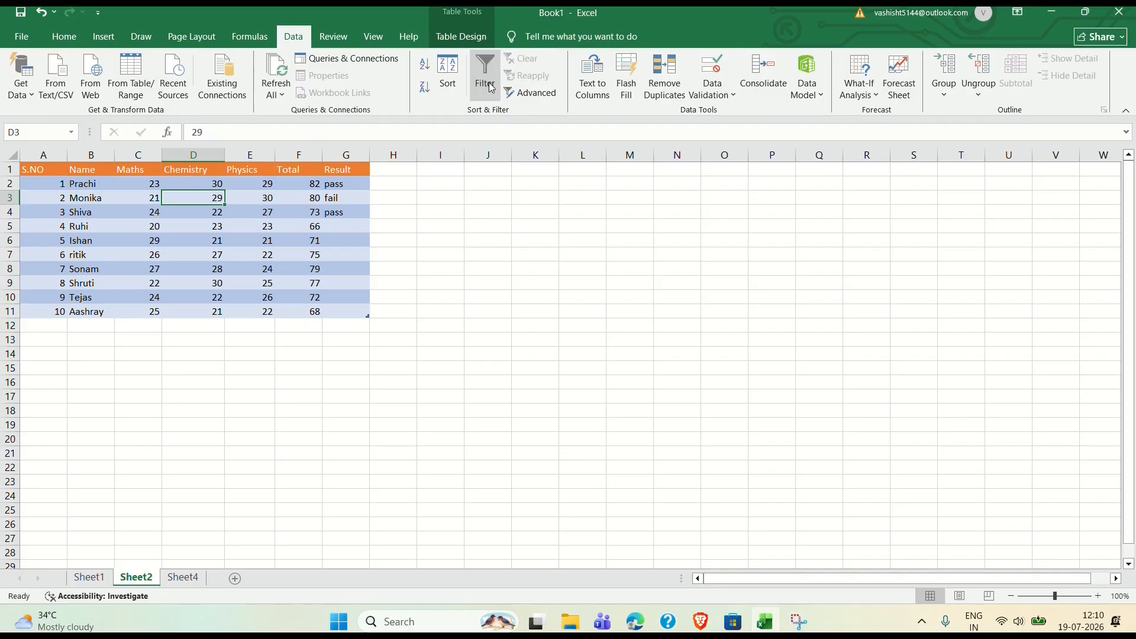
{"action": "left_click", "coordinate": [490, 87]}
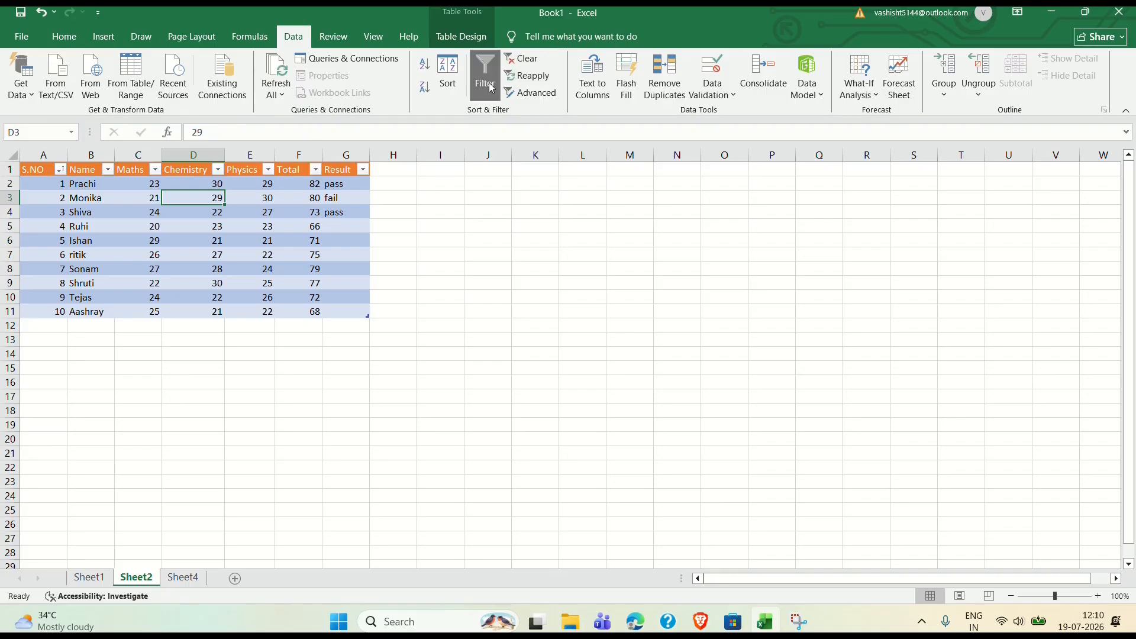
Filter the Total column to show only the rows with the value 68, and undo that filter
{"action": "left_click", "coordinate": [316, 170]}
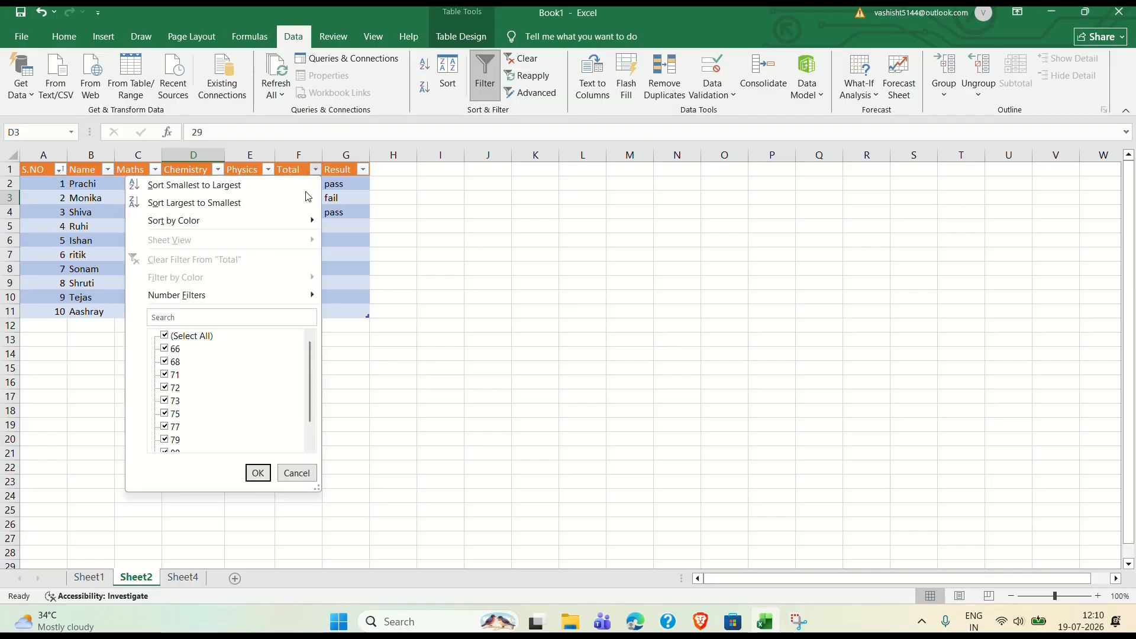
{"action": "left_click", "coordinate": [164, 338]}
{"action": "left_click", "coordinate": [164, 336]}
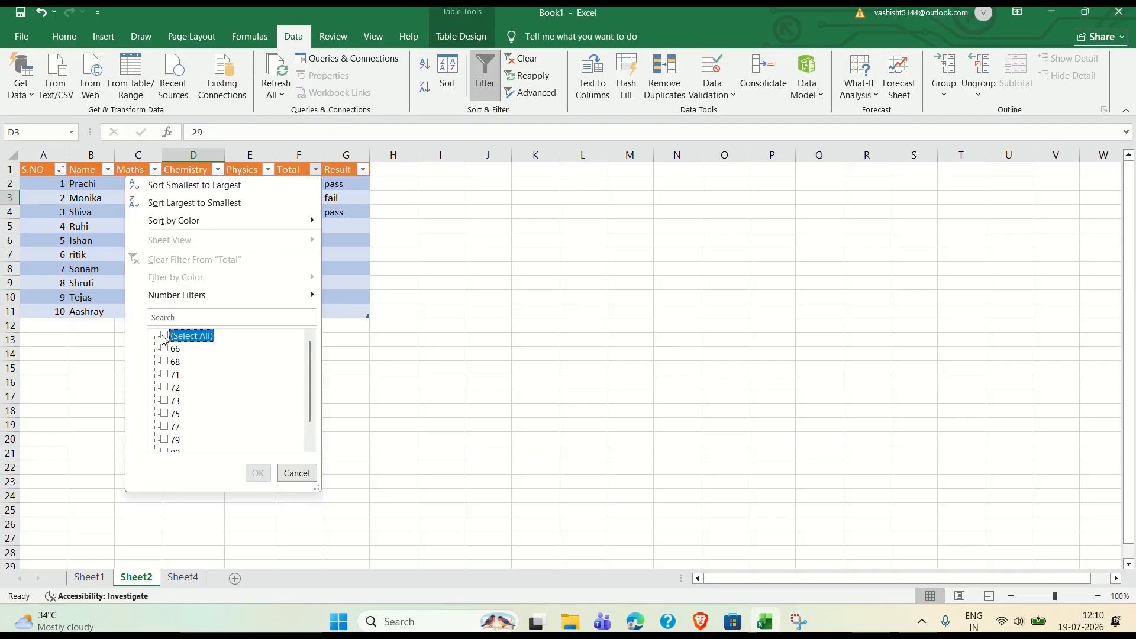
{"action": "left_click", "coordinate": [165, 362]}
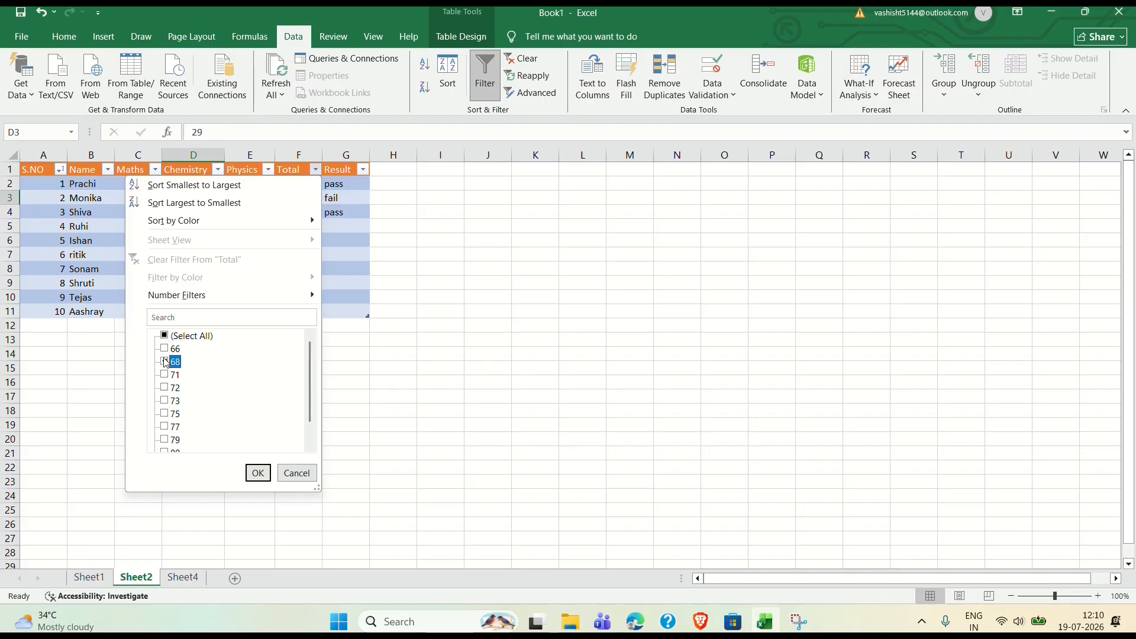
{"action": "left_click", "coordinate": [258, 473]}
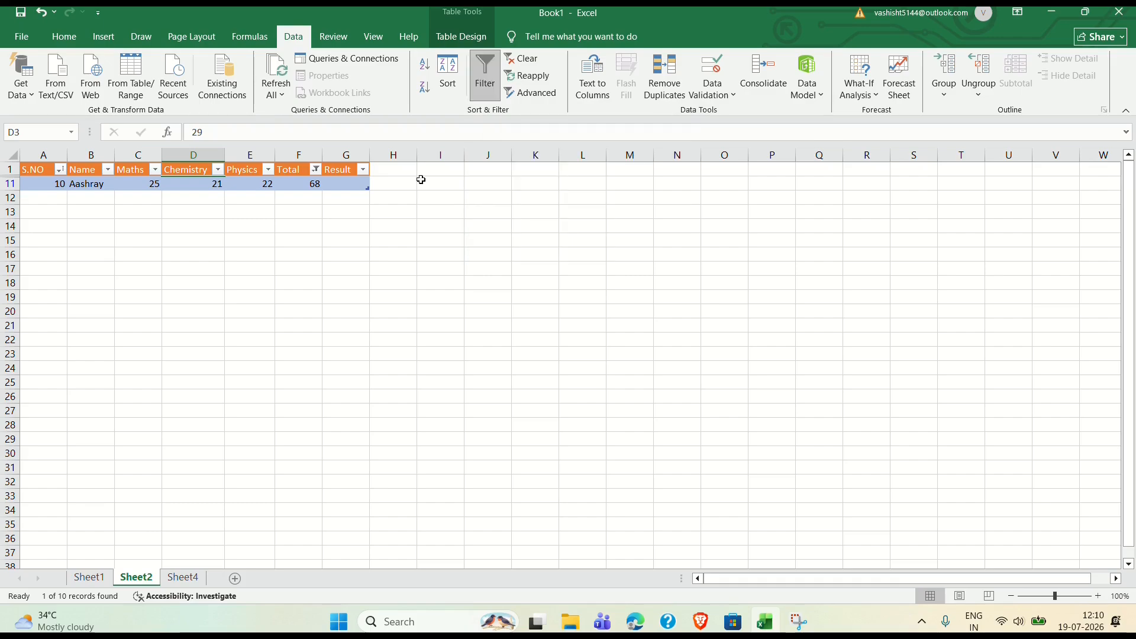
{"action": "key", "text": "ctrl+z"}
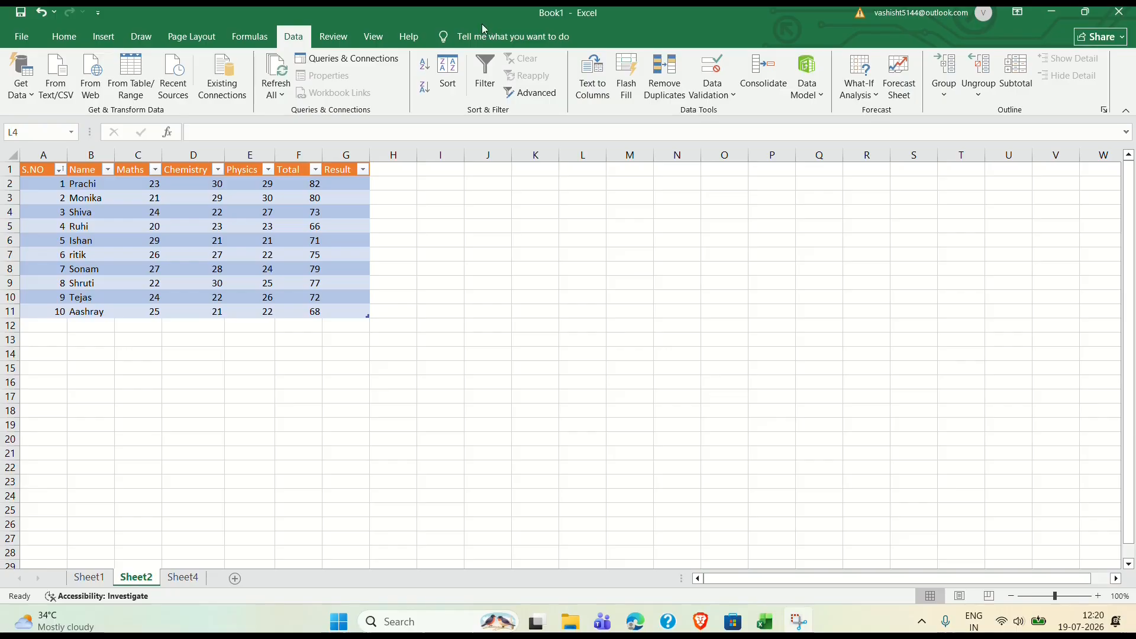
{"action": "left_click", "coordinate": [343, 183]}
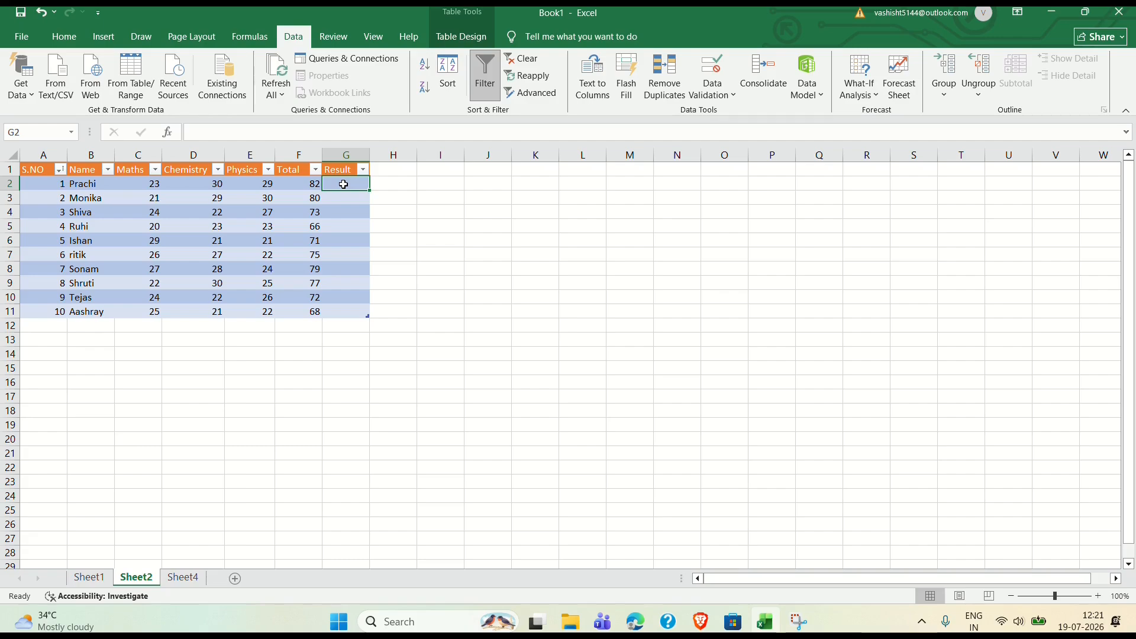
{"action": "type", "text": "="}
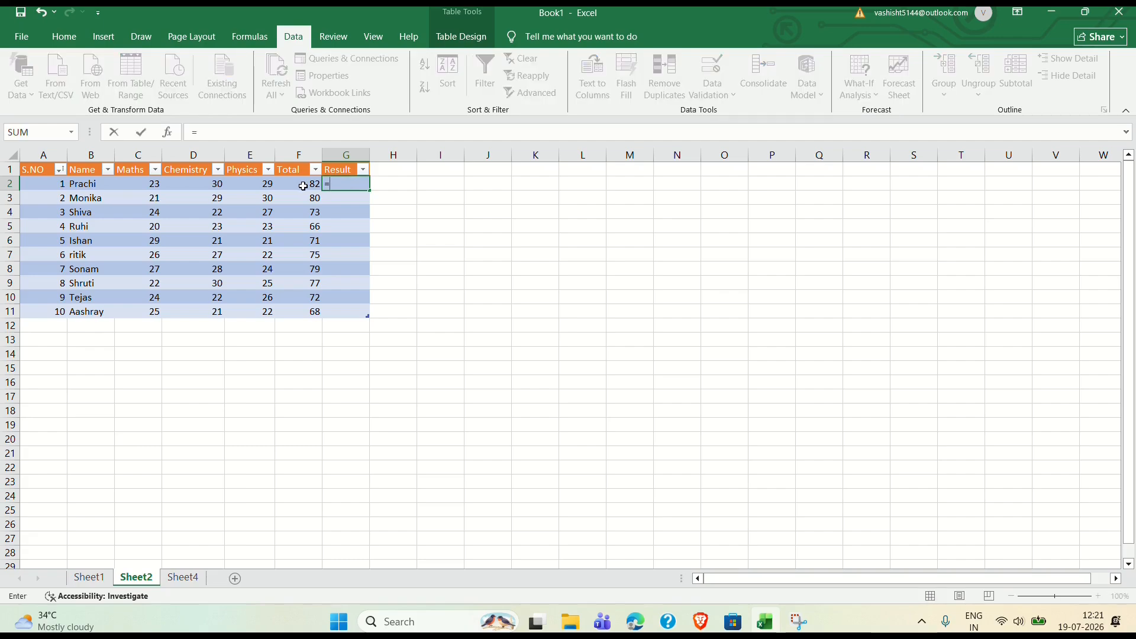
{"action": "type", "text": "if"}
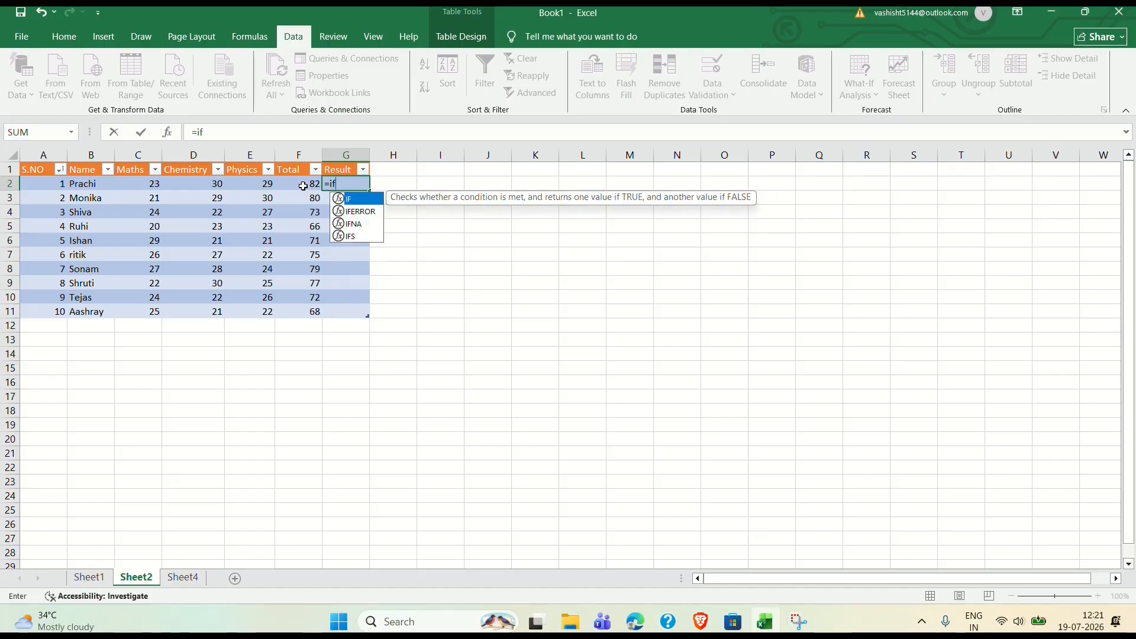
{"action": "type", "text": "("}
{"action": "left_click", "coordinate": [304, 185]}
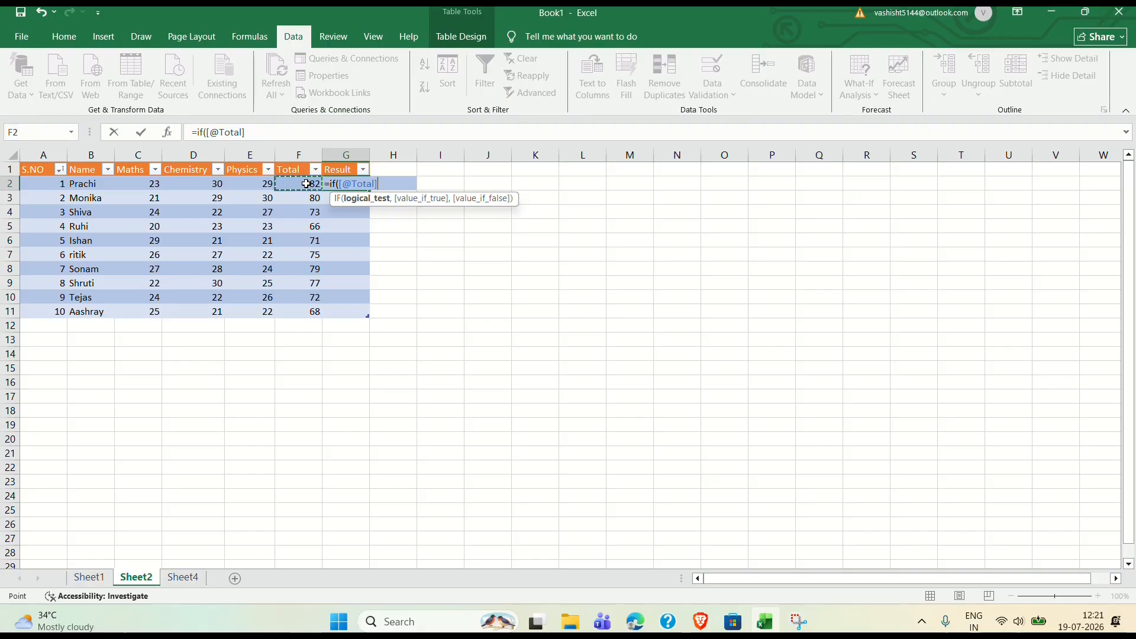
{"action": "key", "text": "F8"}
{"action": "type", "text": ">60"}
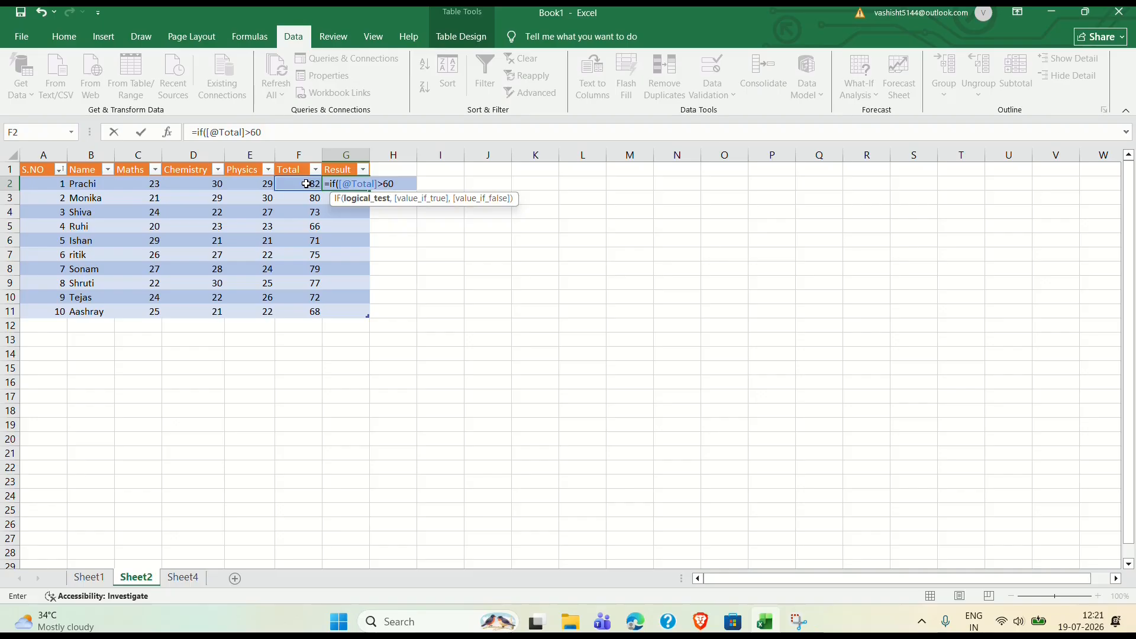
{"action": "type", "text": ","}
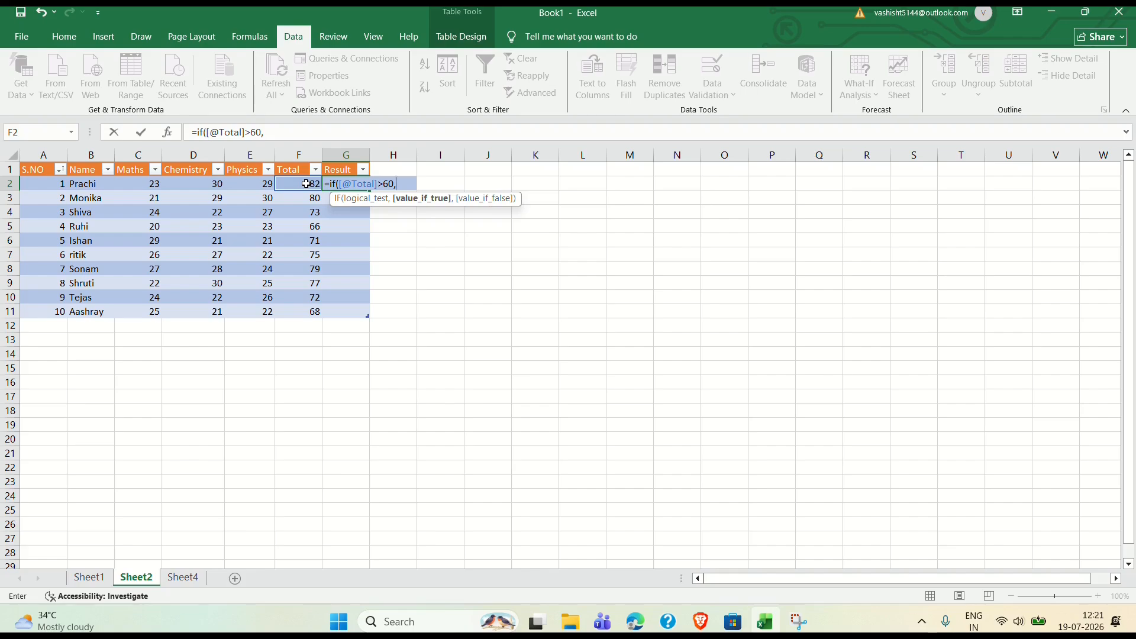
{"action": "type", "text": "\"pass"}
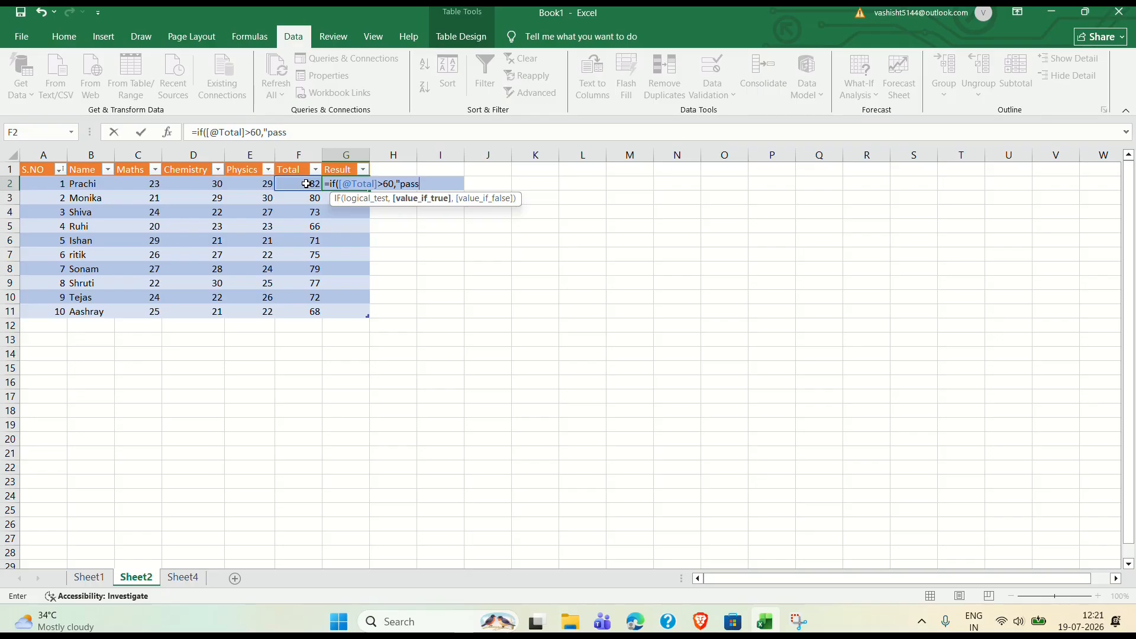
{"action": "type", "text": "\","}
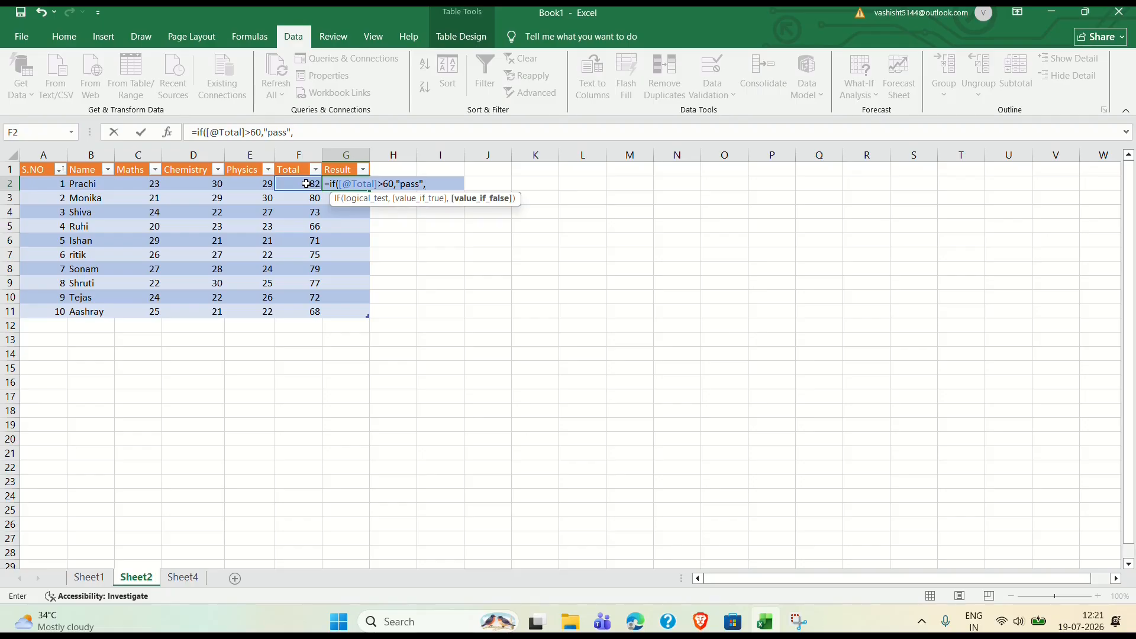
{"action": "type", "text": "\"fail"}
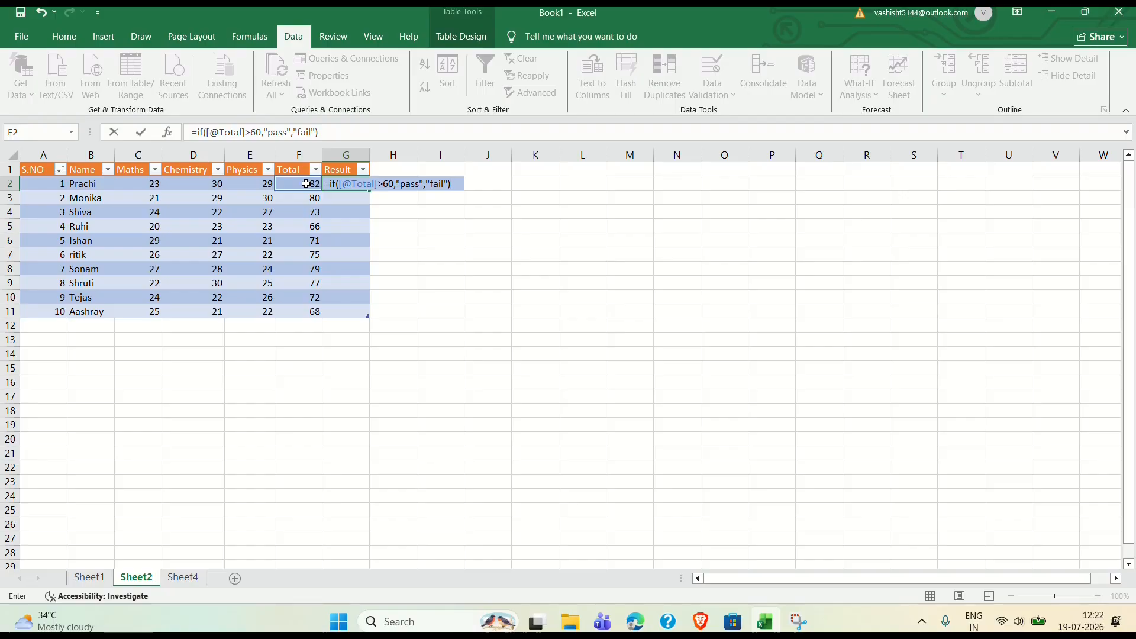
{"action": "key", "text": "Return"}
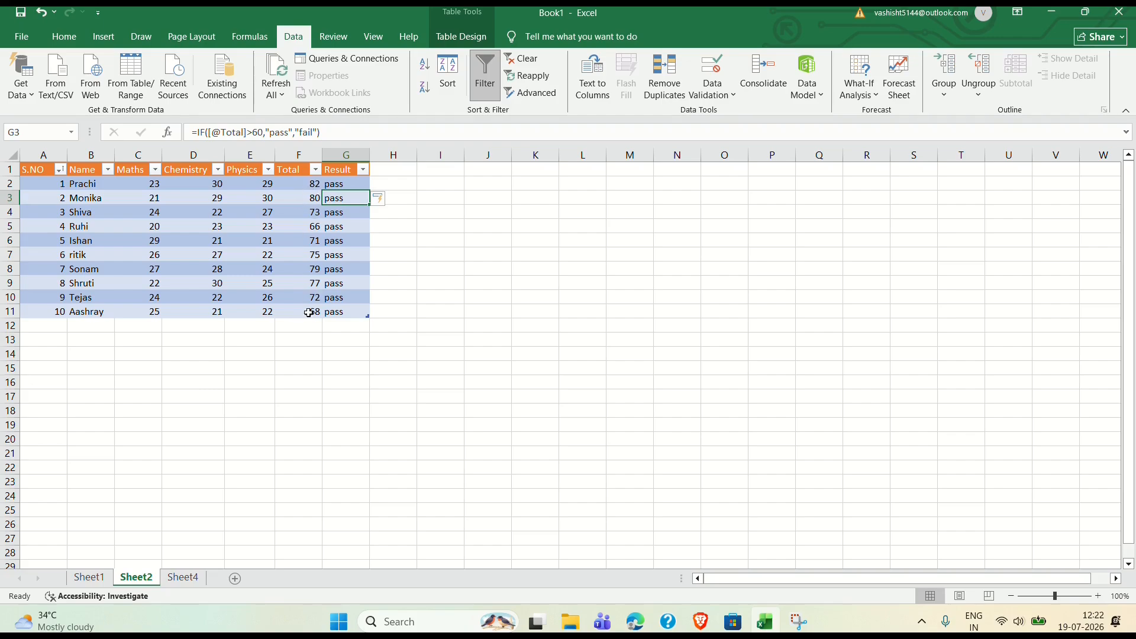
Set the pass threshold in cell G2's IF formula to 70, and reopen the formula to review it without changes
{"action": "left_click", "coordinate": [344, 183]}
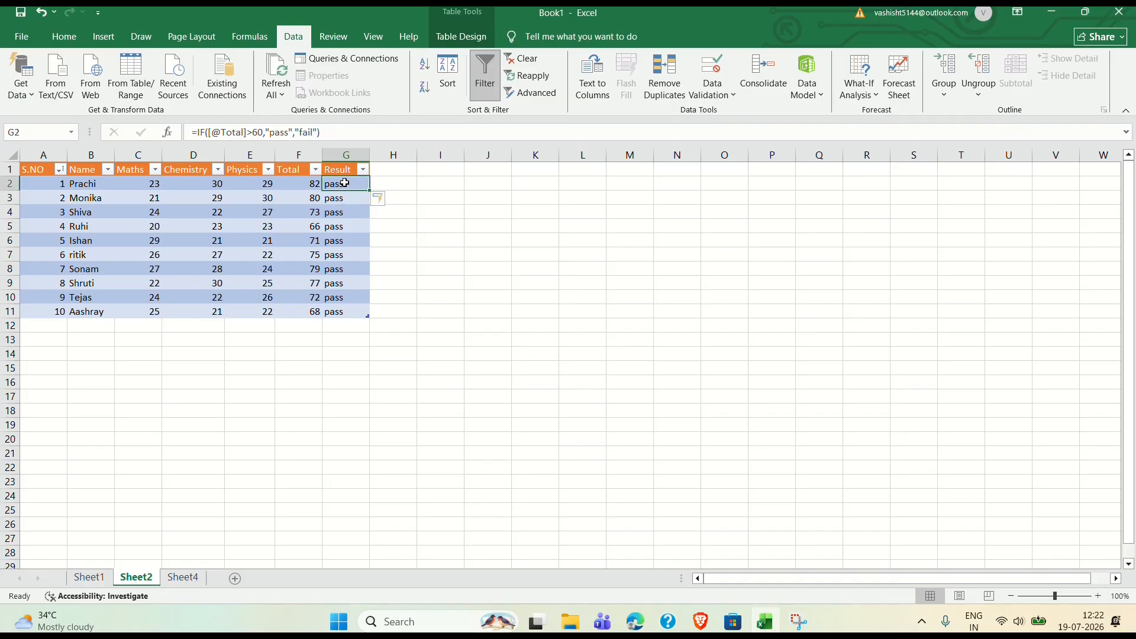
{"action": "double_click", "coordinate": [345, 184]}
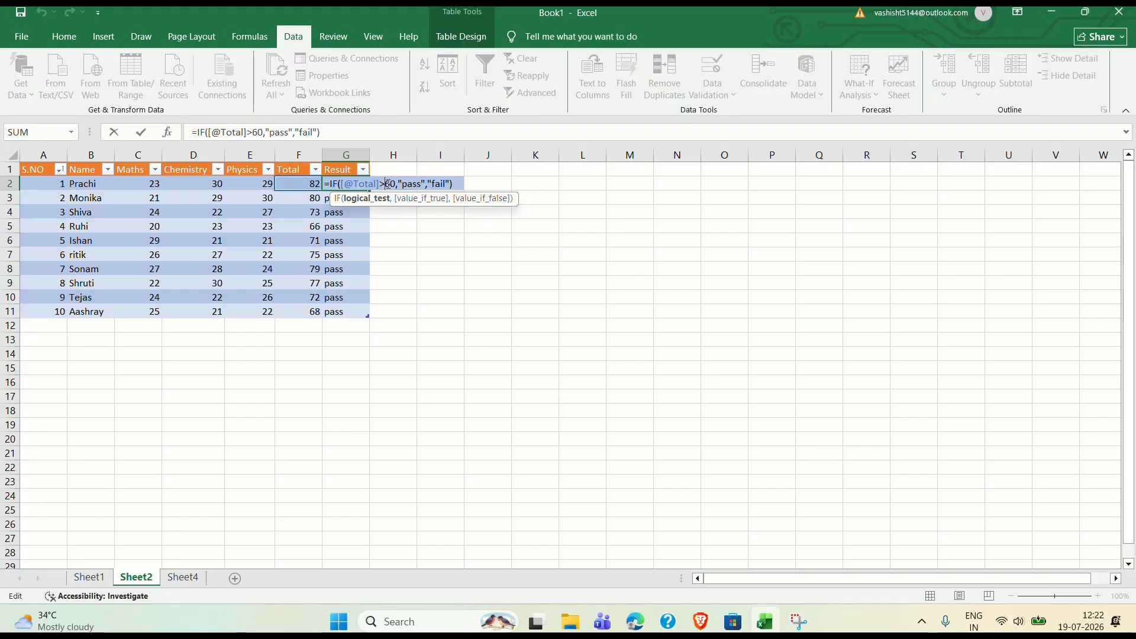
{"action": "left_click", "coordinate": [389, 183]}
{"action": "key", "text": "BackSpace"}
{"action": "type", "text": "7"}
{"action": "key", "text": "Return"}
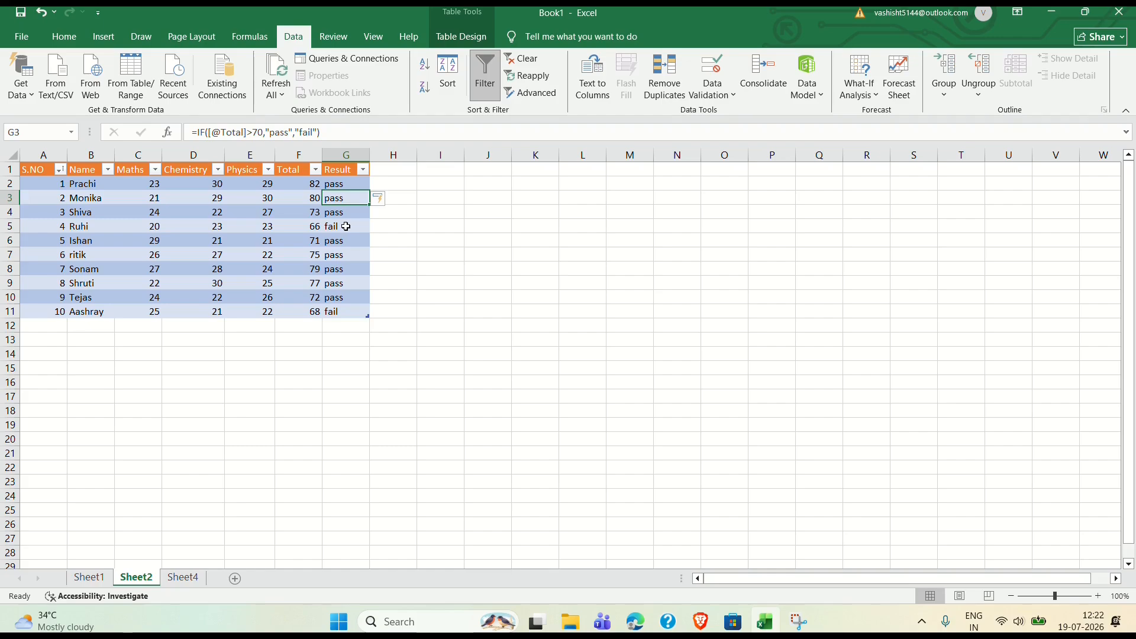
{"action": "left_click", "coordinate": [345, 184]}
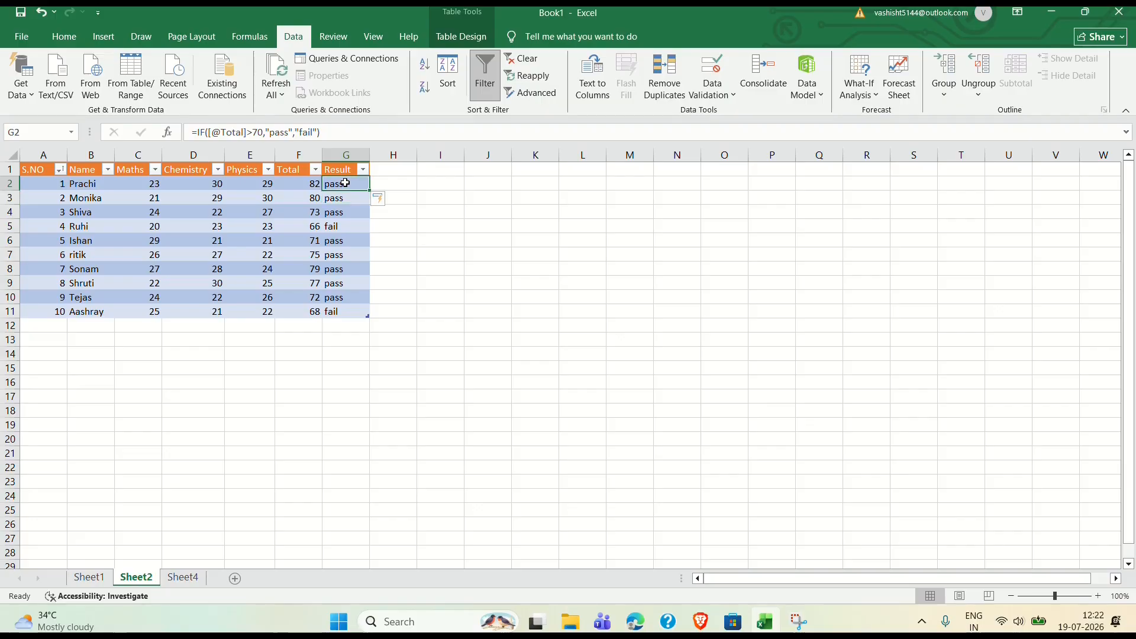
{"action": "double_click", "coordinate": [345, 184]}
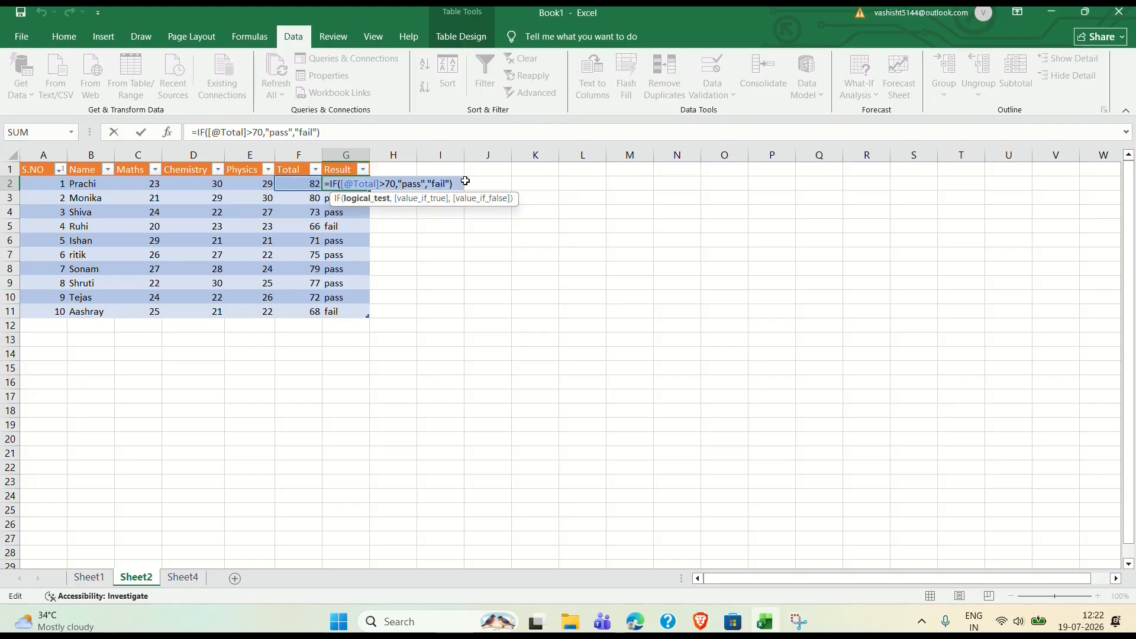
{"action": "key", "text": "Return"}
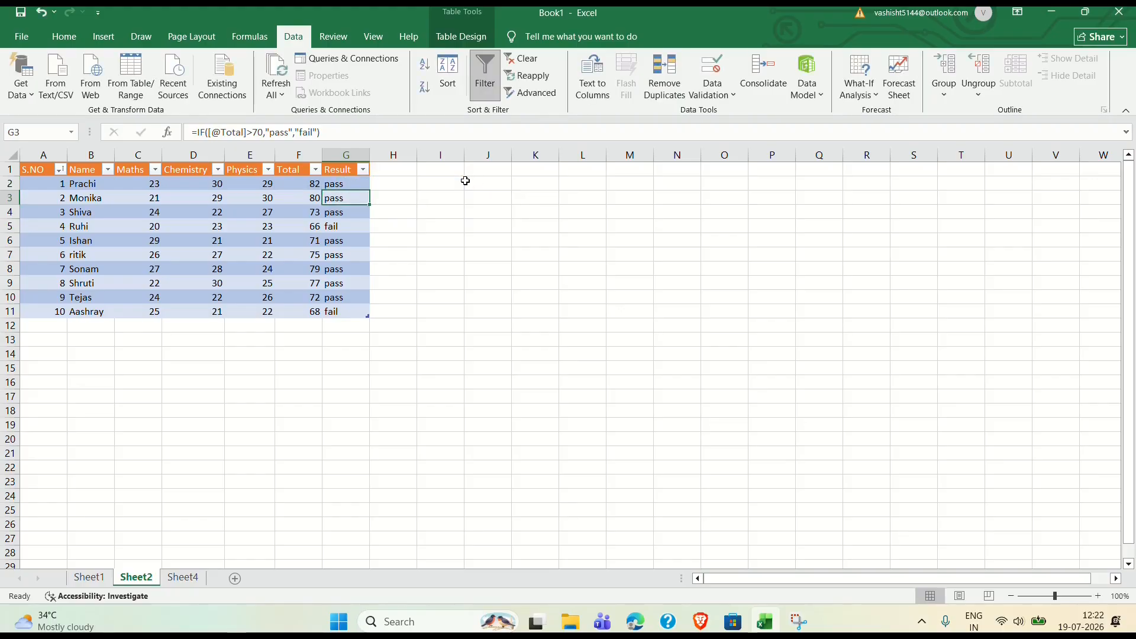